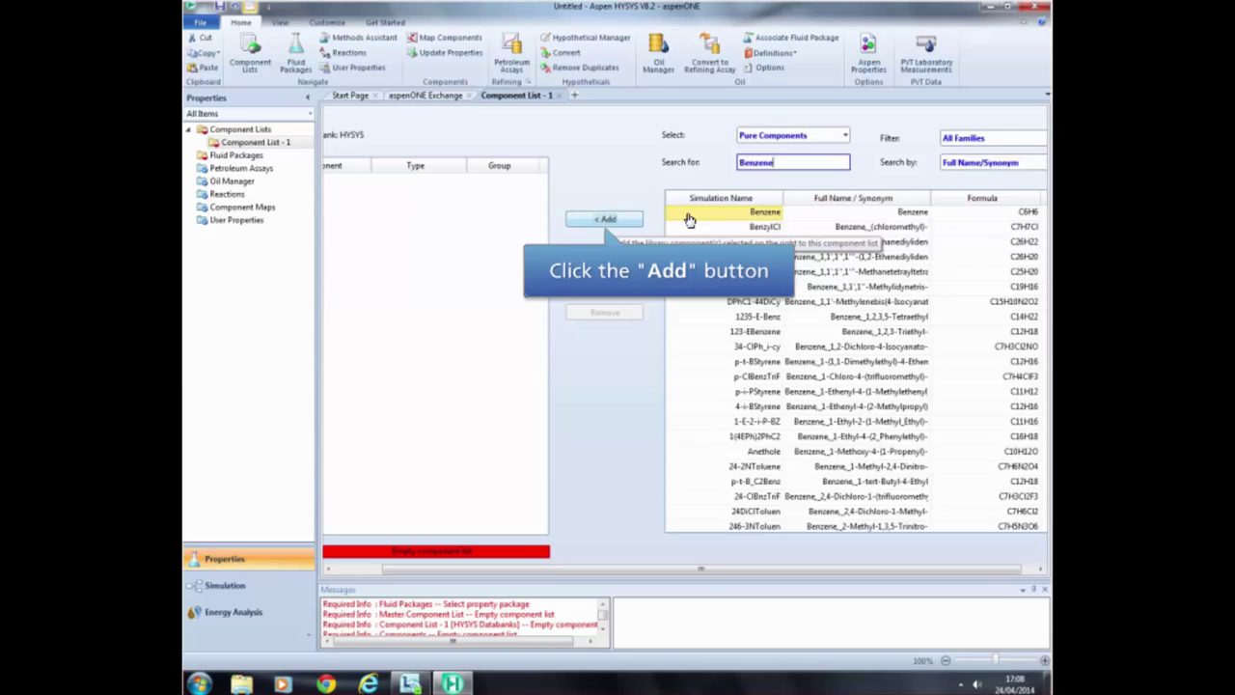
# - Add Benzene, then search for Toluene and add it to the component list
pyautogui.click(608, 220)
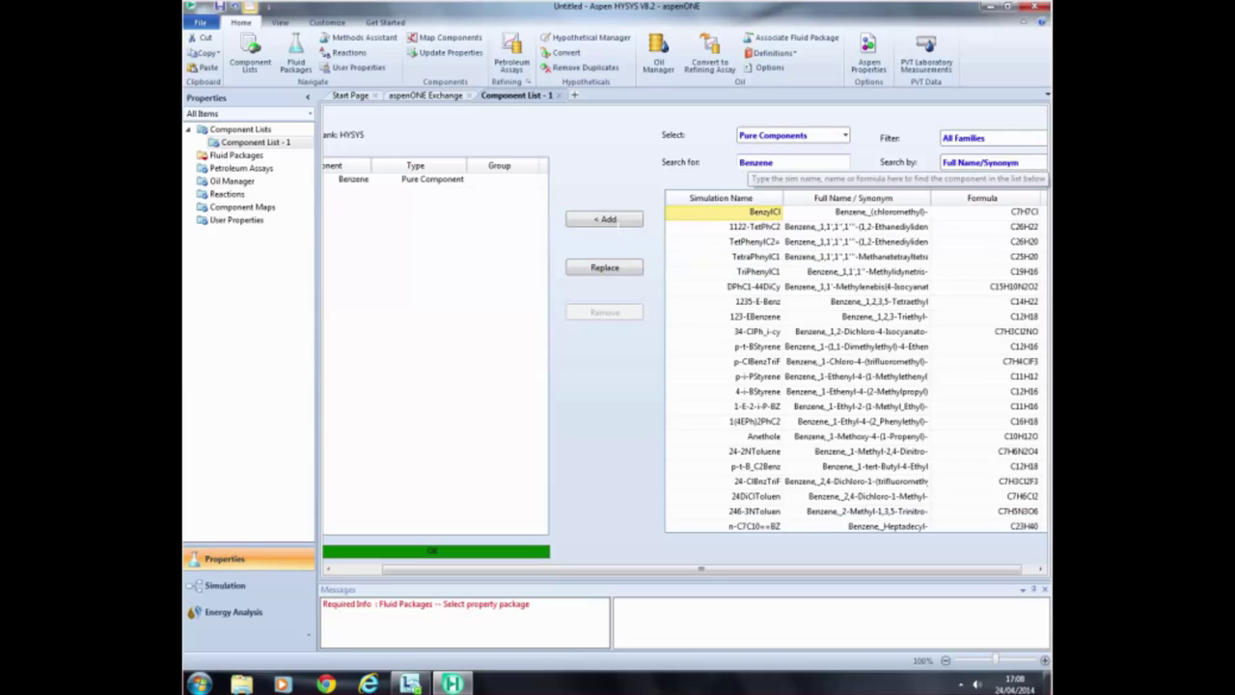
pyautogui.click(772, 163)
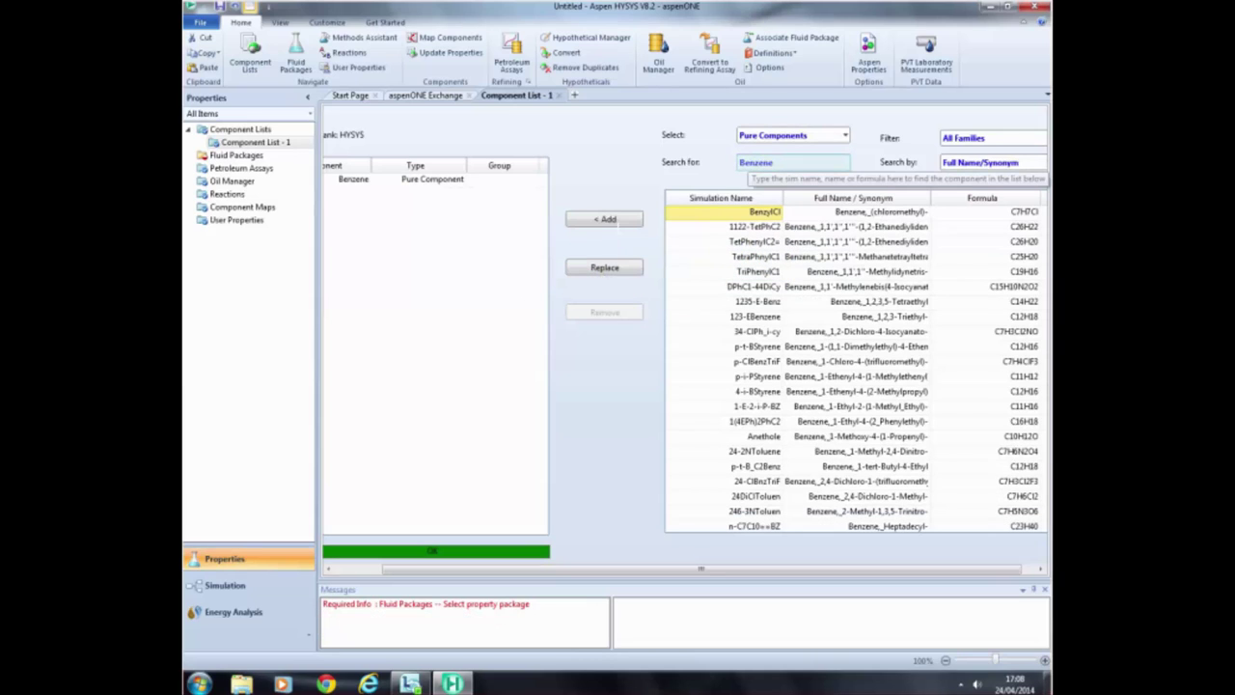
pyautogui.click(783, 164)
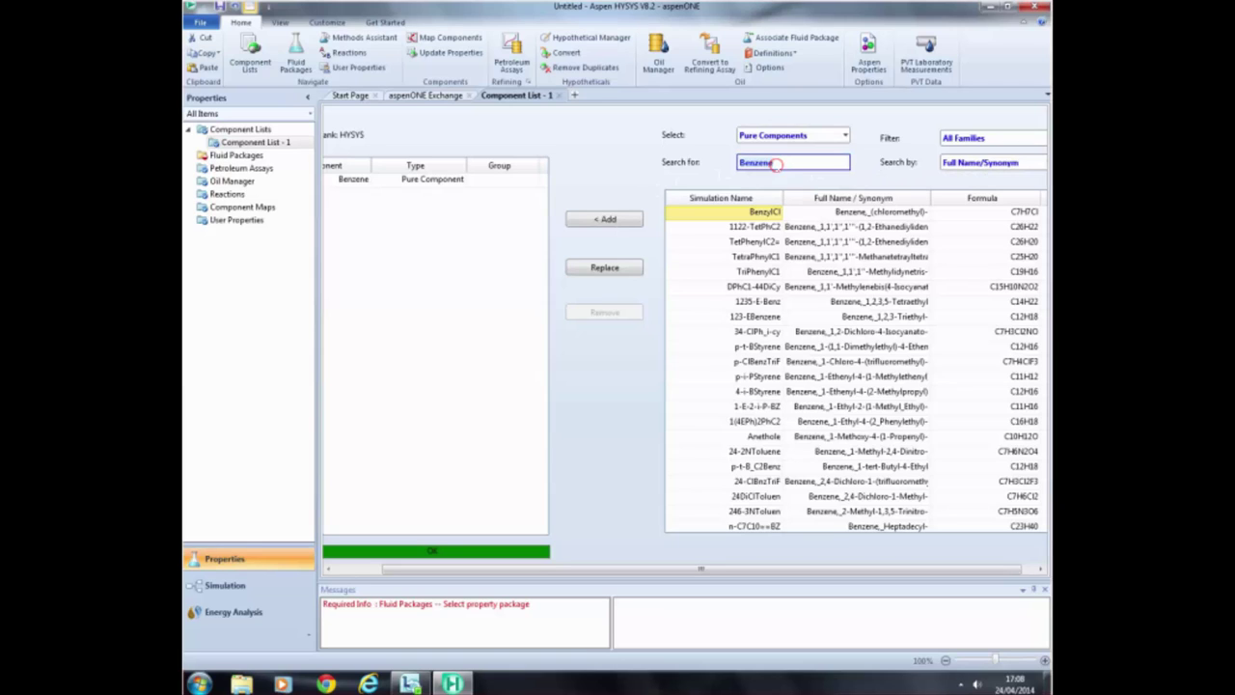
pyautogui.write('Toluene')
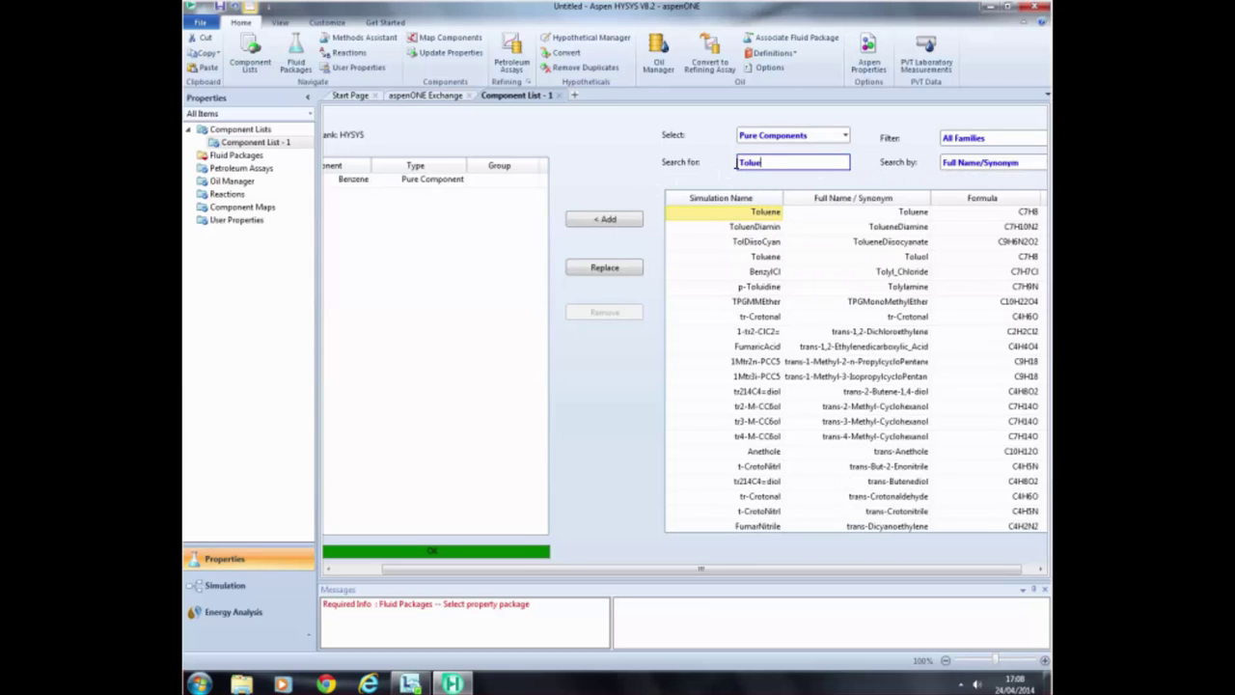
pyautogui.click(608, 226)
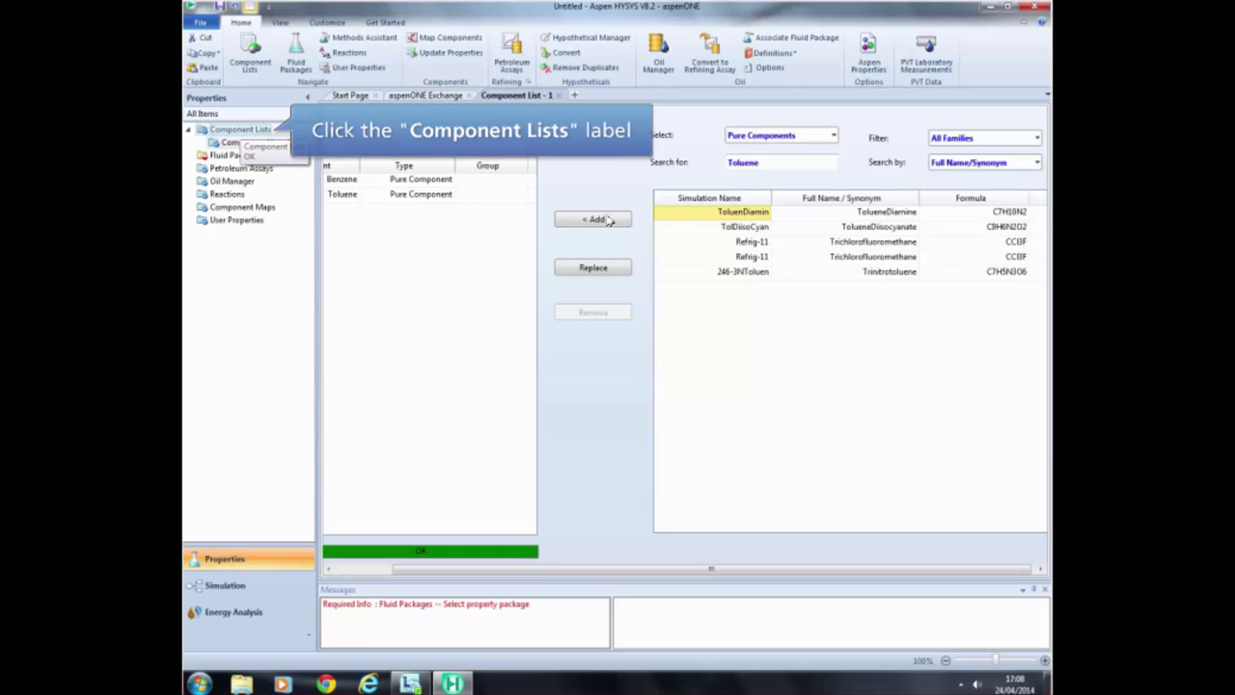
# - Rename Component List - 1 to 'Aromatic Mix' and go to the Fluid Packages page
pyautogui.click(241, 131)
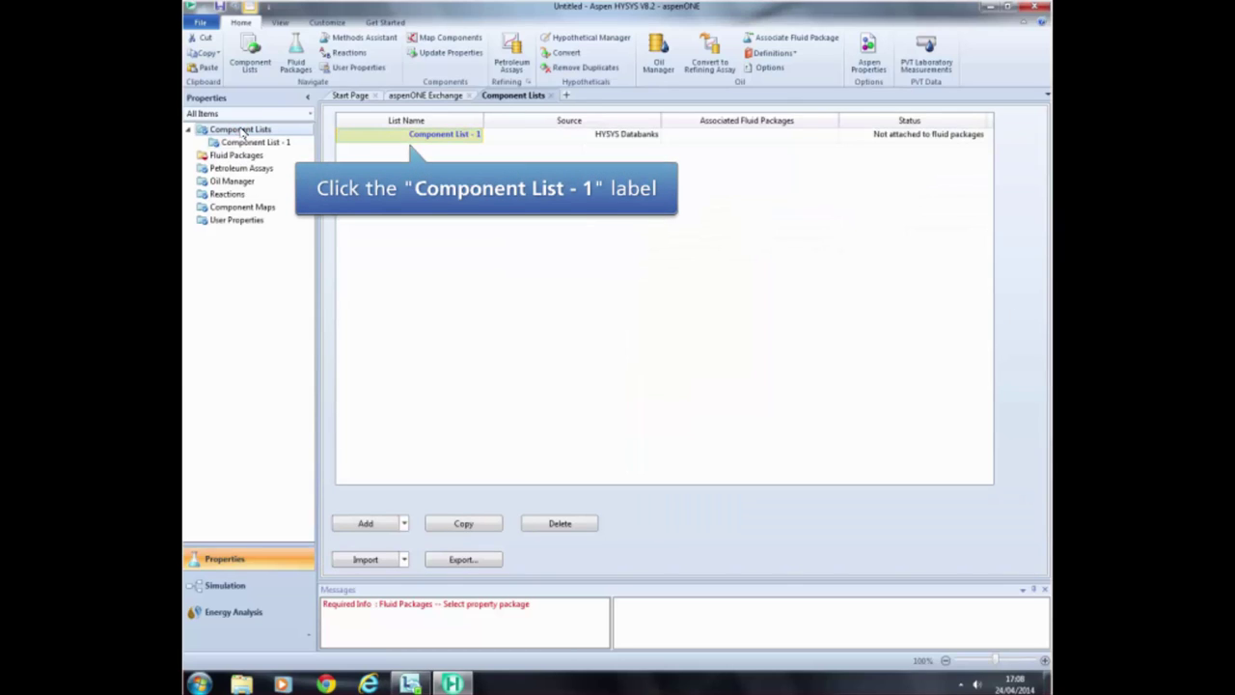
pyautogui.click(476, 137)
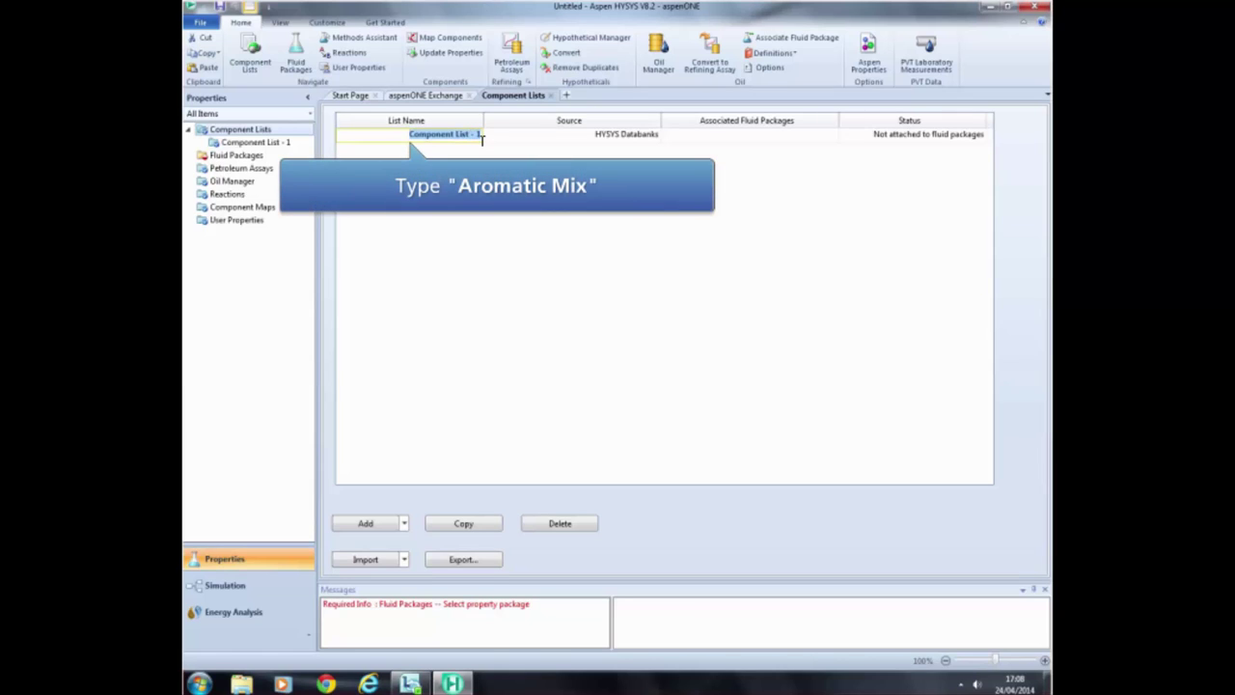
pyautogui.write('Aromatic')
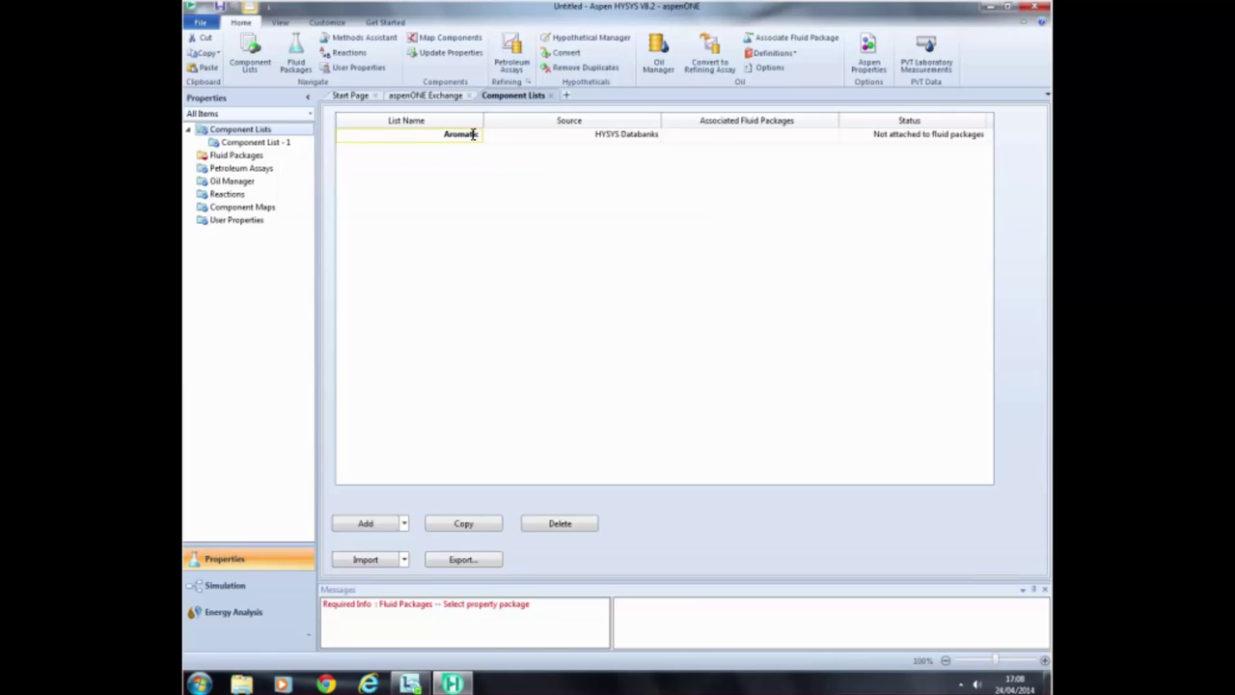
pyautogui.write(' Mix')
pyautogui.press('Return')
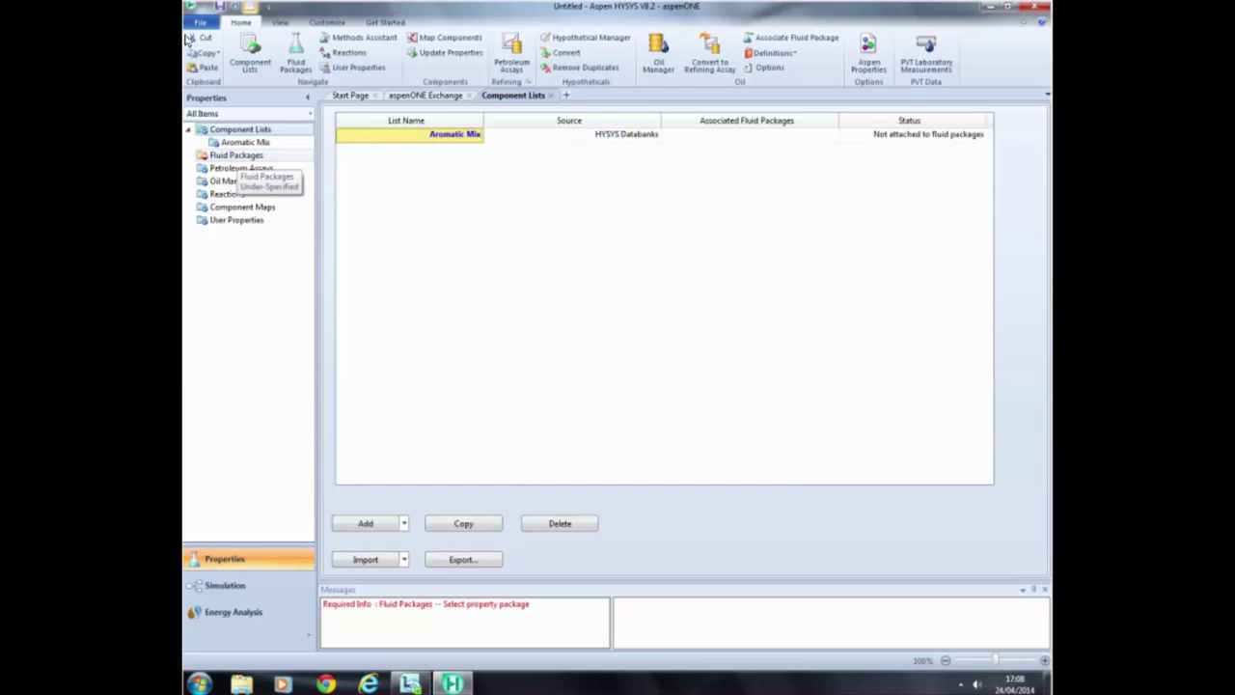
pyautogui.click(241, 158)
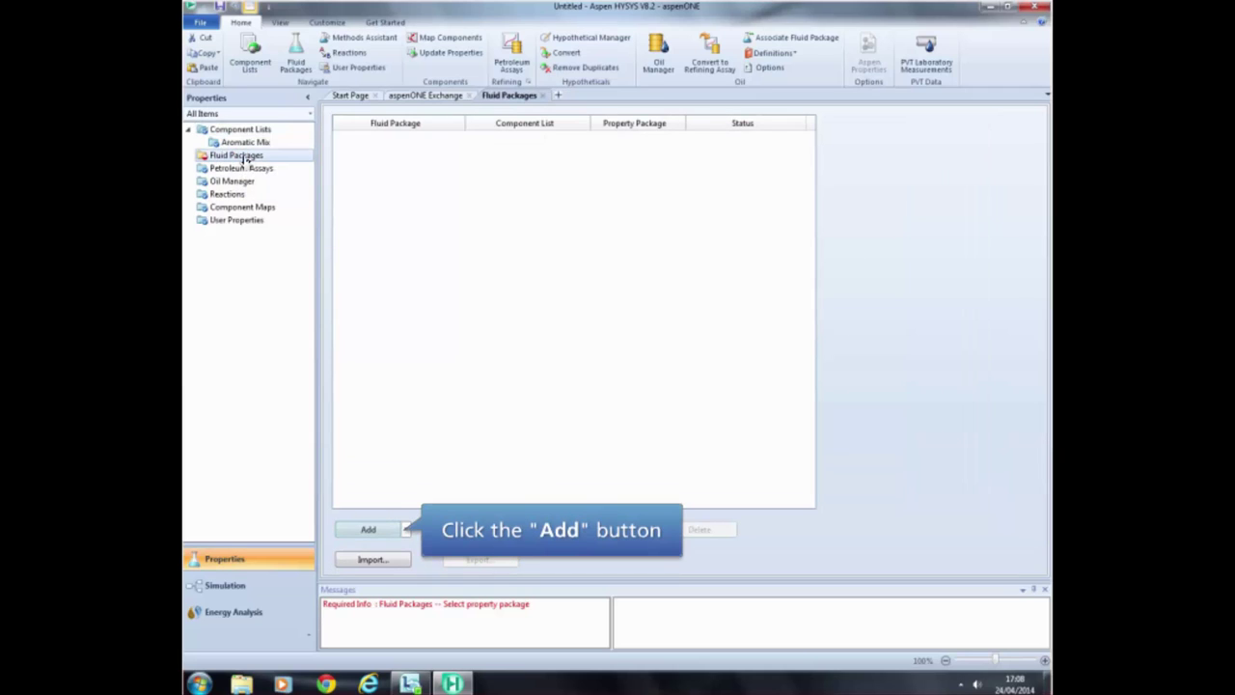
# - Add a Peng-Robinson property package and rename Basis-1 to 'Peng-Robinson'
pyautogui.click(375, 532)
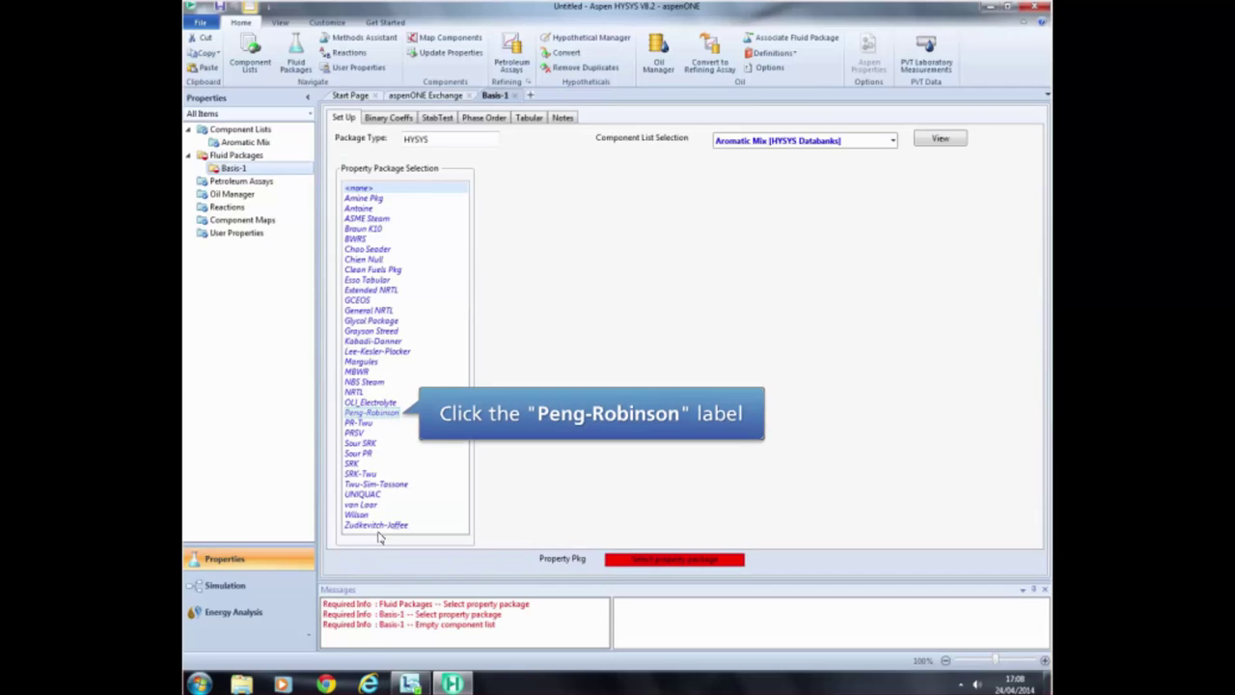
pyautogui.click(390, 415)
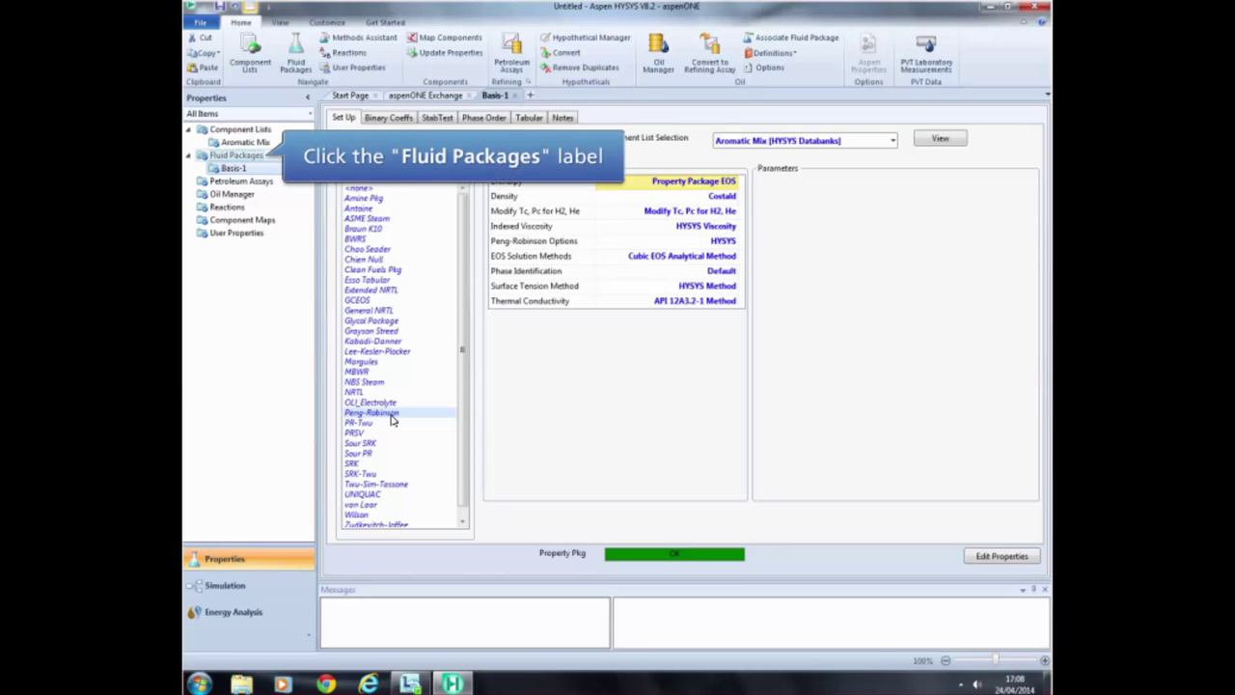
pyautogui.click(241, 155)
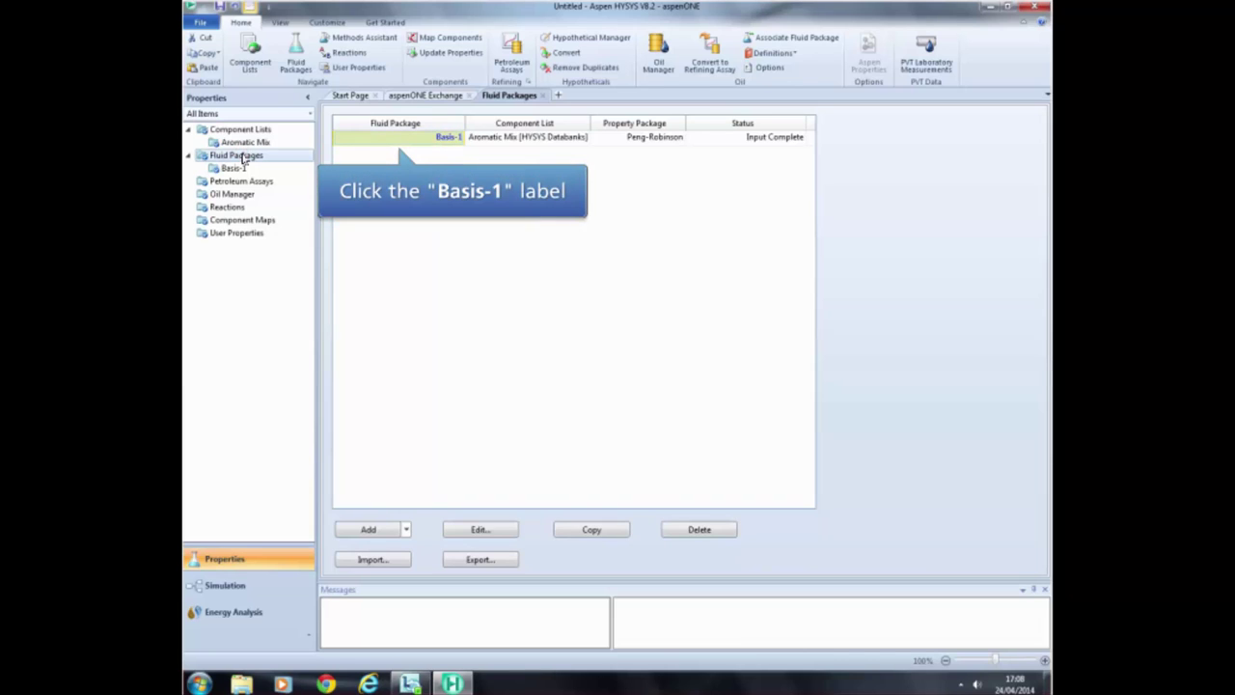
pyautogui.click(450, 137)
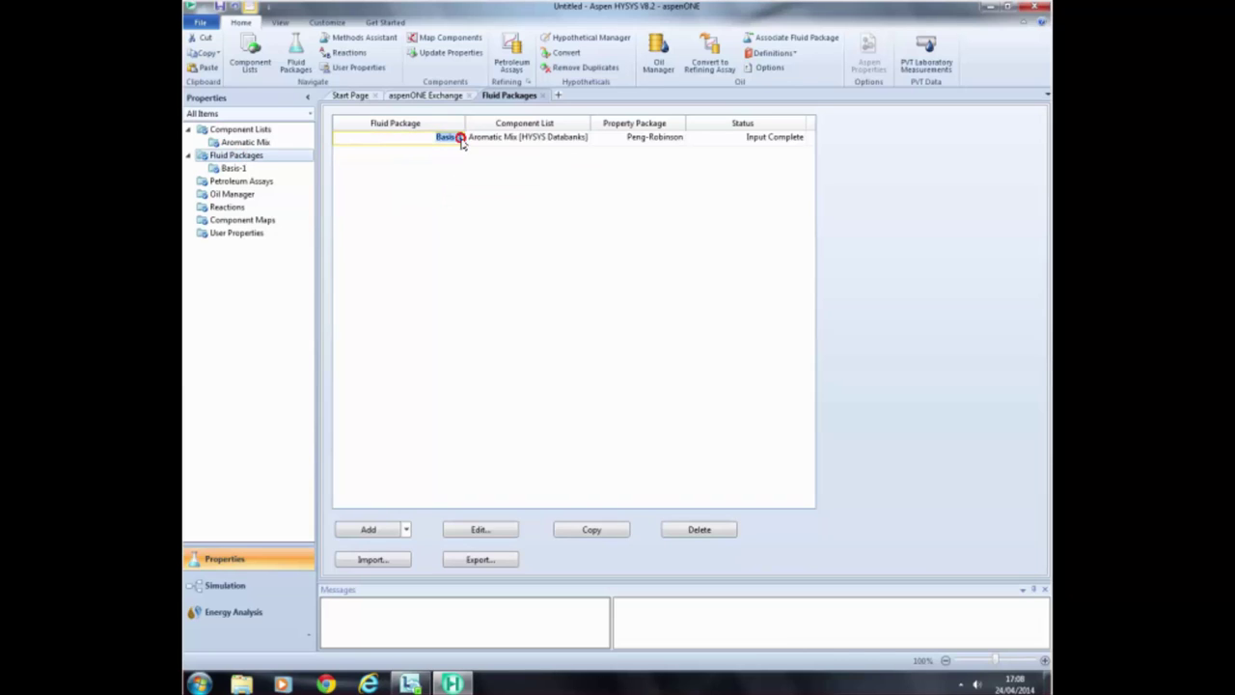
pyautogui.write('Peng-Robinson')
pyautogui.press('Return')
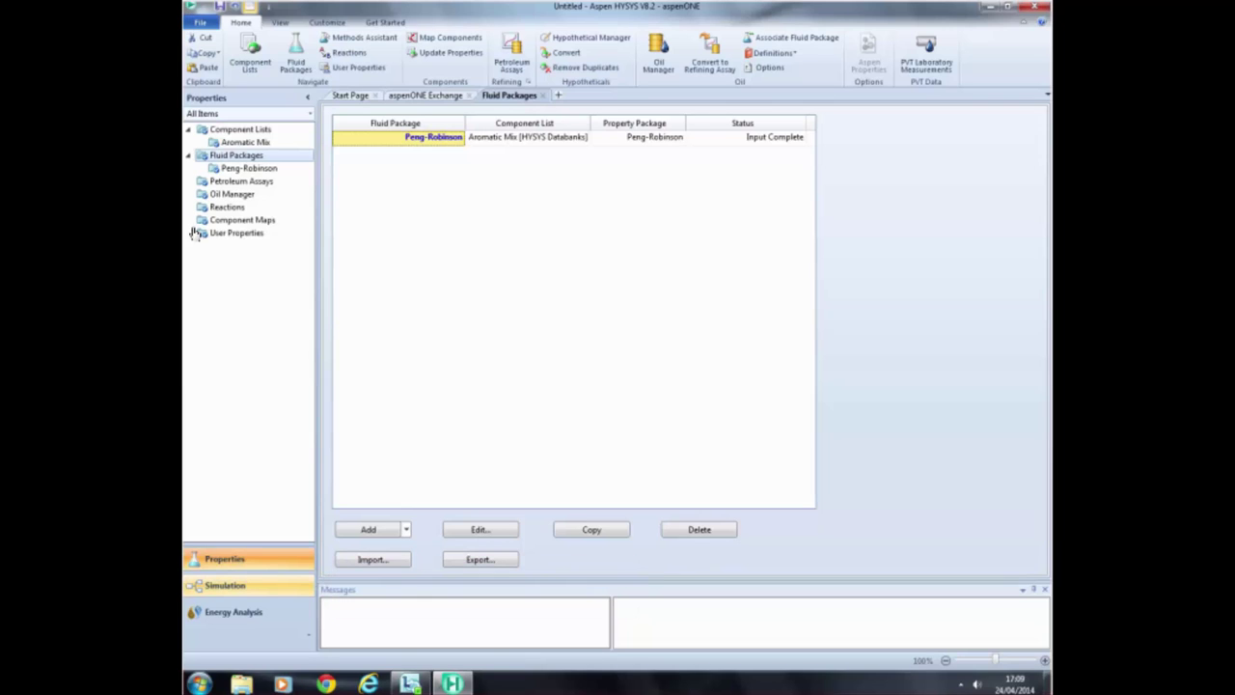
# - In the simulation environment, place material stream 1 on the flowsheet and open its worksheet
pyautogui.click(234, 587)
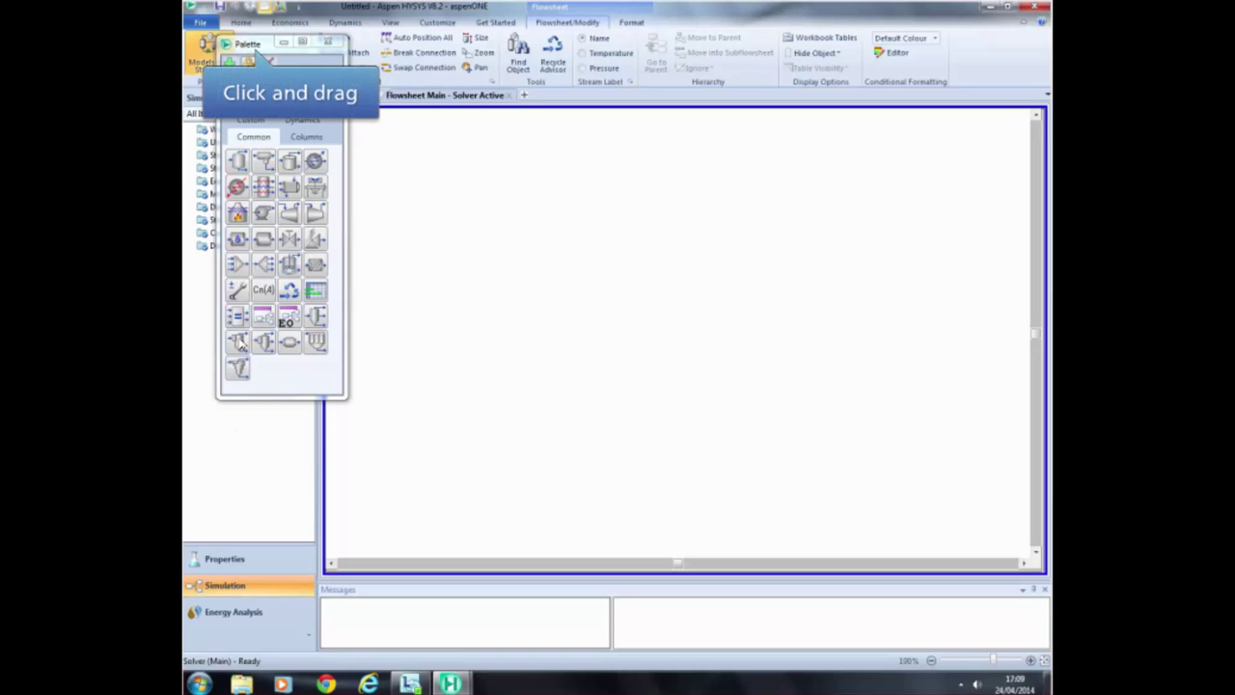
pyautogui.click(258, 48)
pyautogui.moveTo(257, 49); pyautogui.dragTo(946, 124)
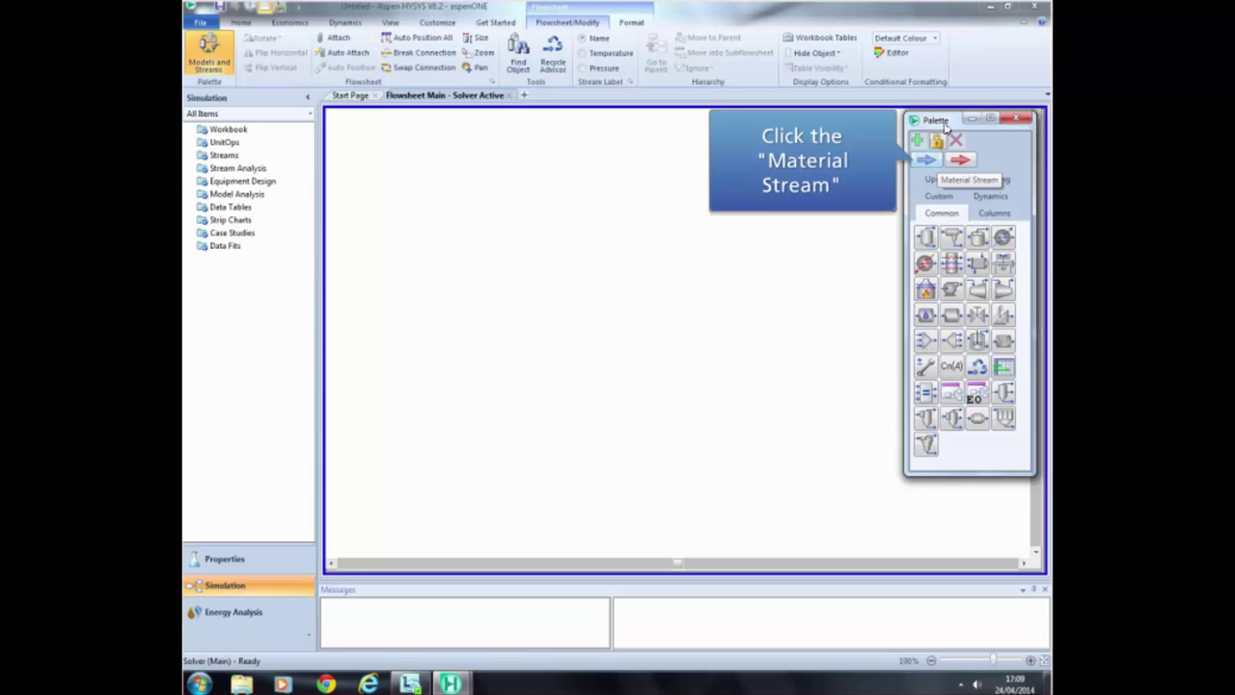
pyautogui.click(930, 160)
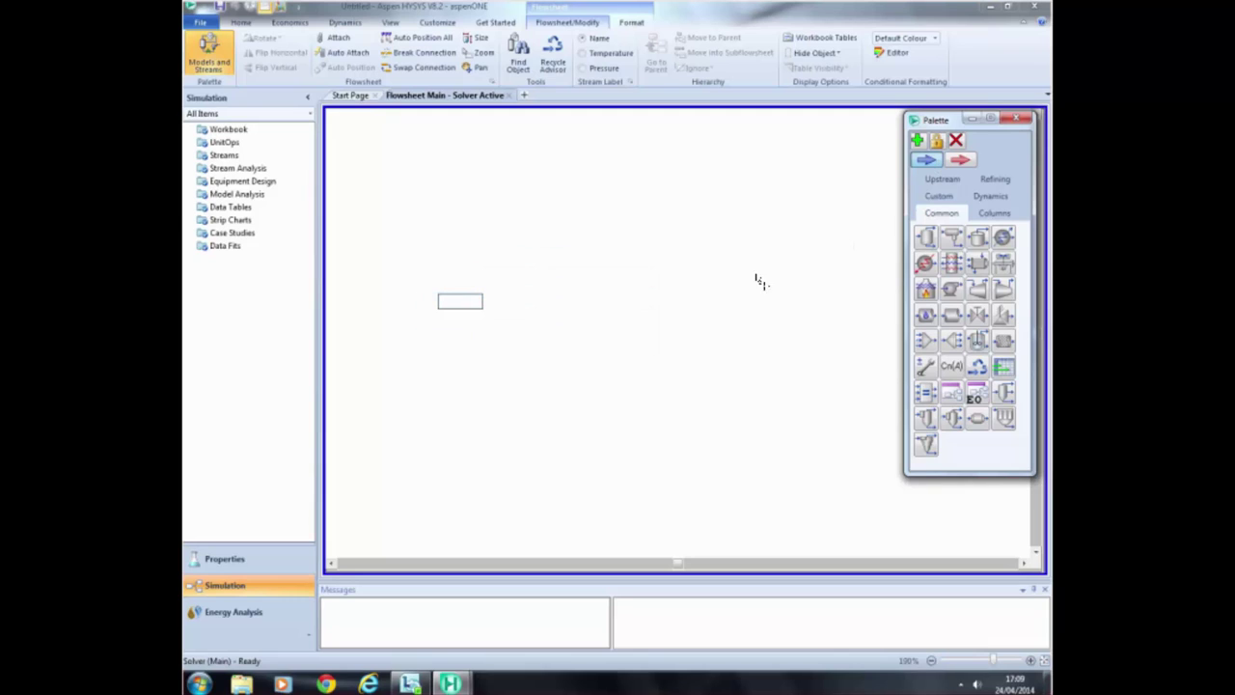
pyautogui.click(438, 309)
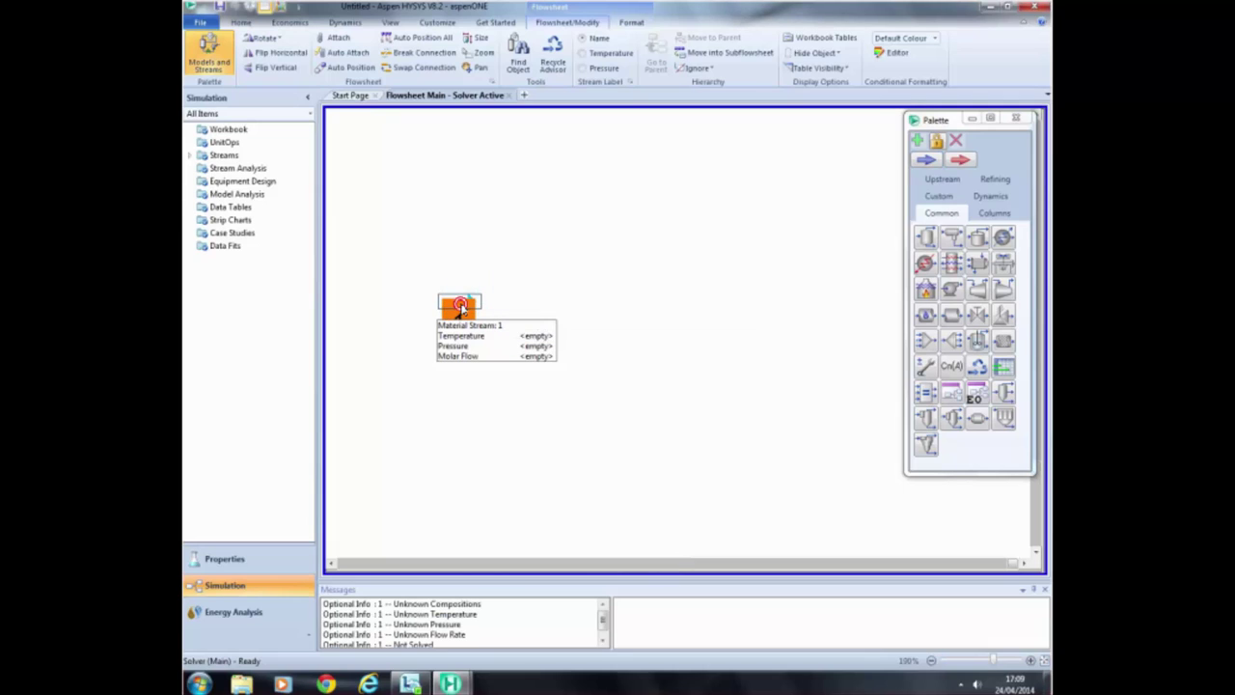
pyautogui.doubleClick(460, 306)
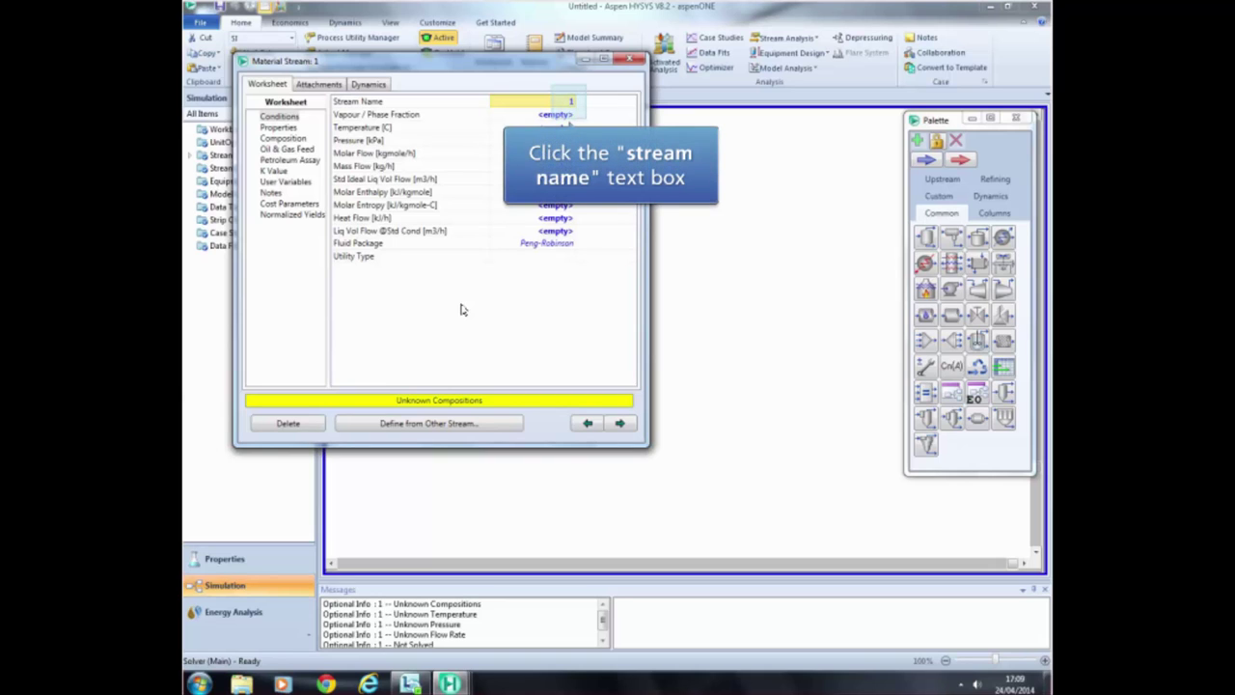
# - Rename stream 1 to 'Feed'
pyautogui.click(569, 103)
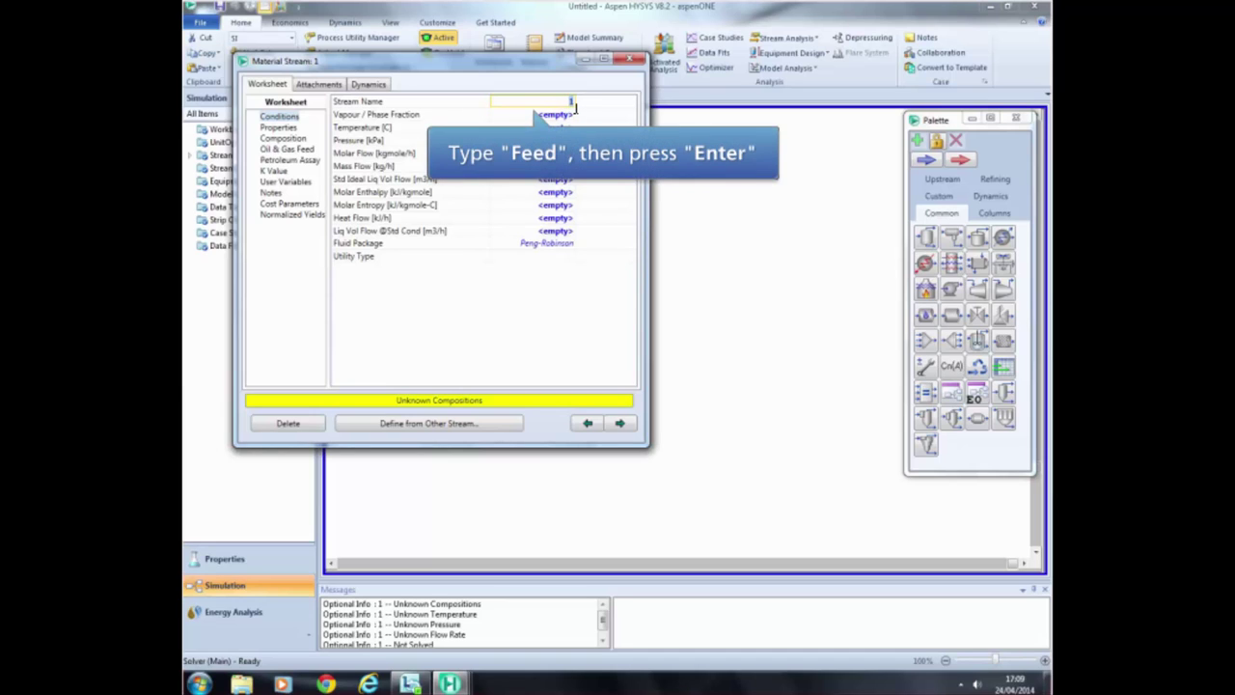
pyautogui.write('Feed')
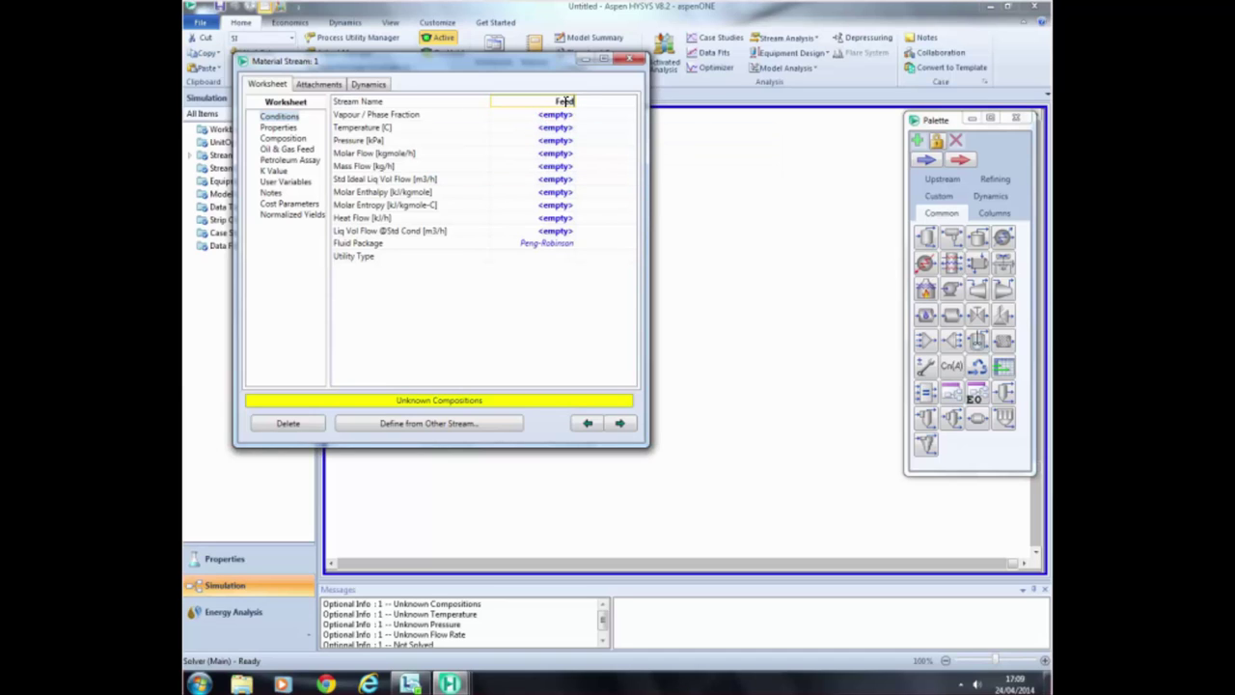
pyautogui.press('Return')
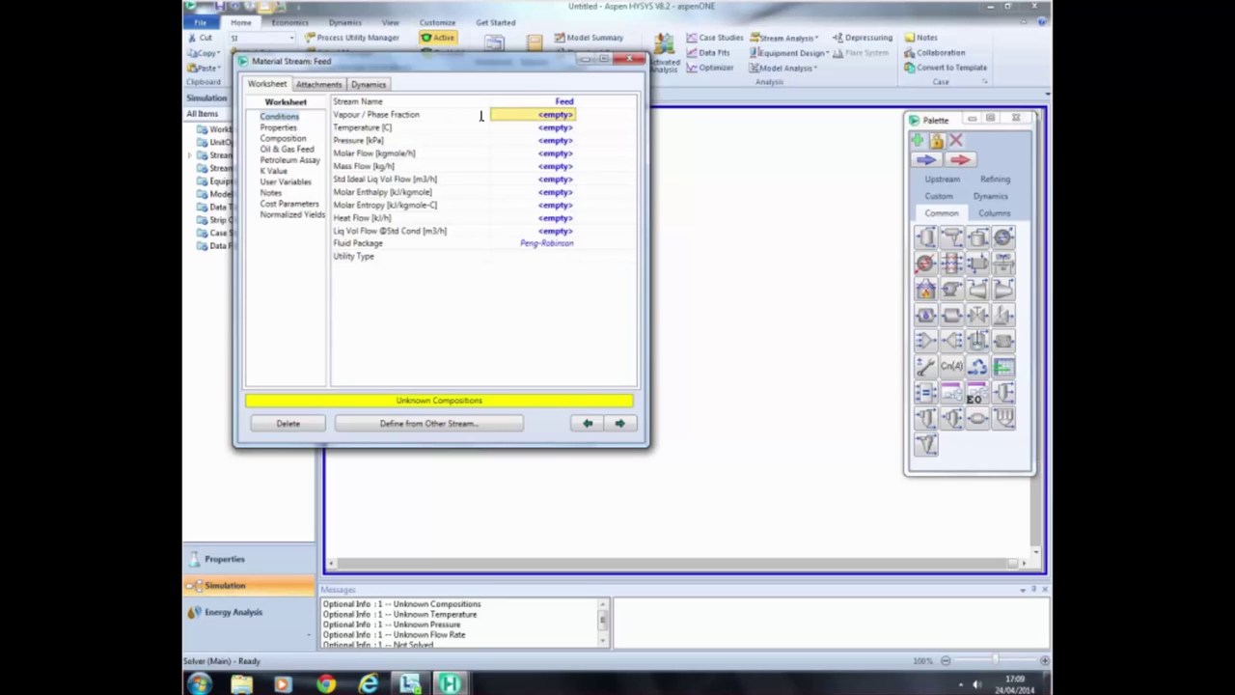
# - Give Feed vapour fraction 0, pressure 101.325 kPa and mass flow 3.000e+004 kg/h
pyautogui.write('0')
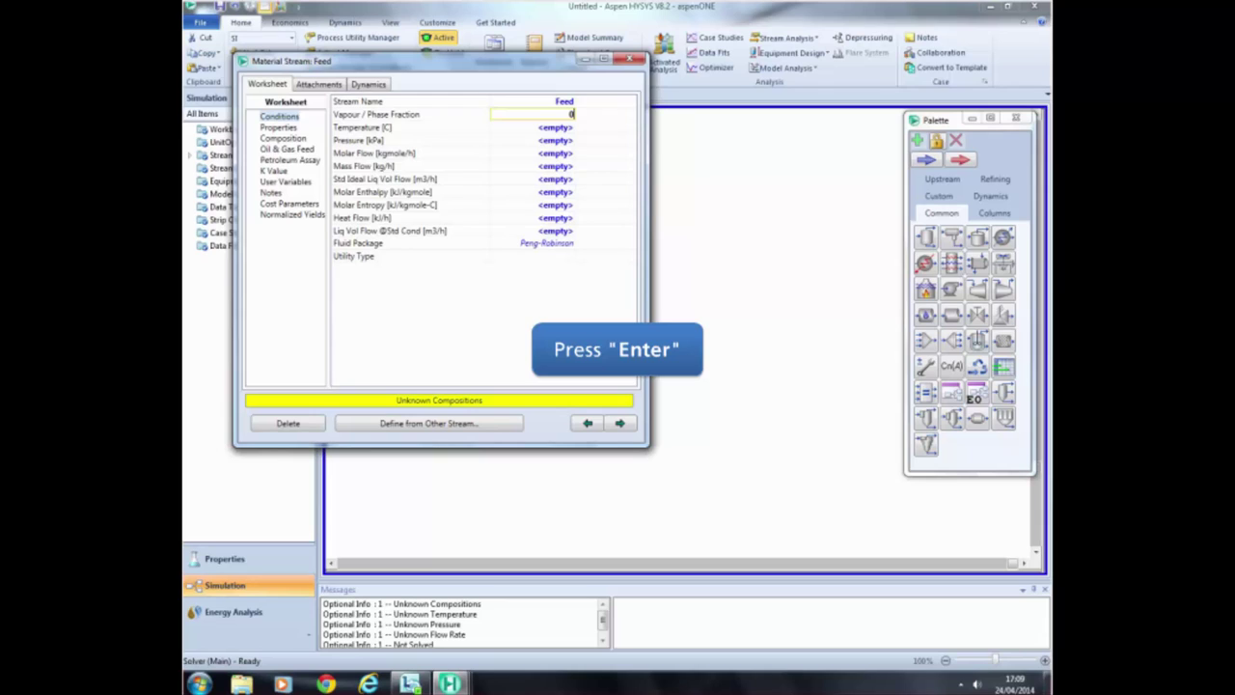
pyautogui.press('Return')
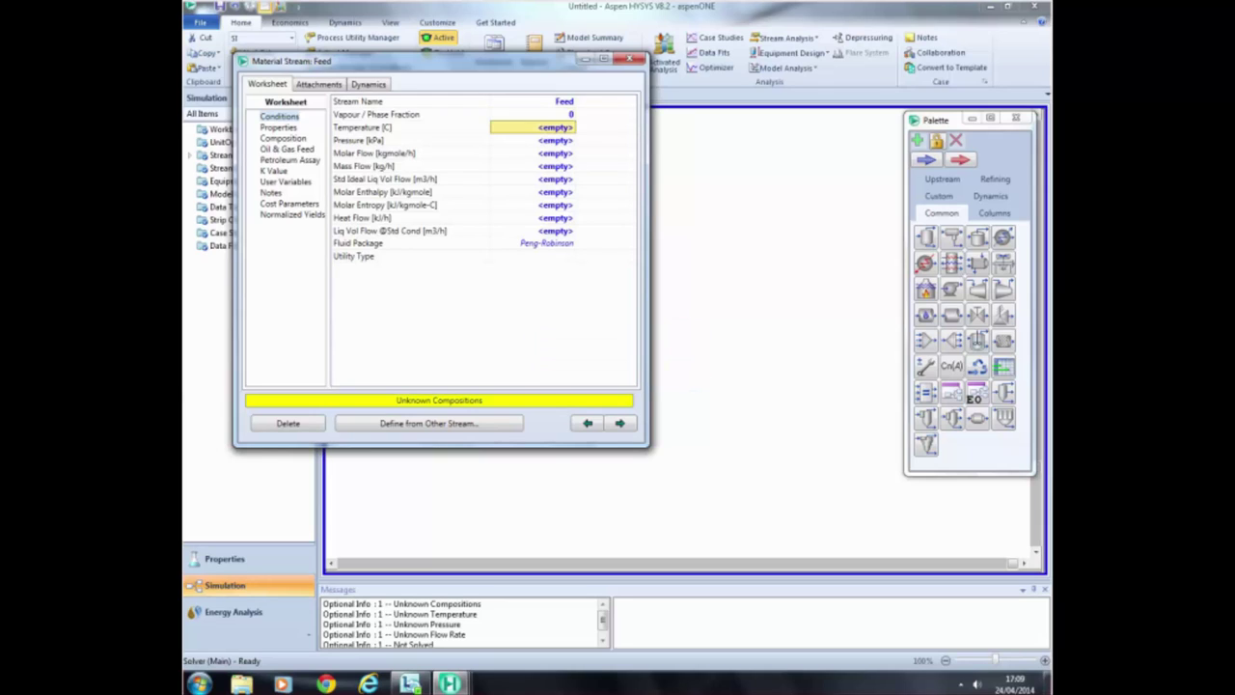
pyautogui.press('Down')
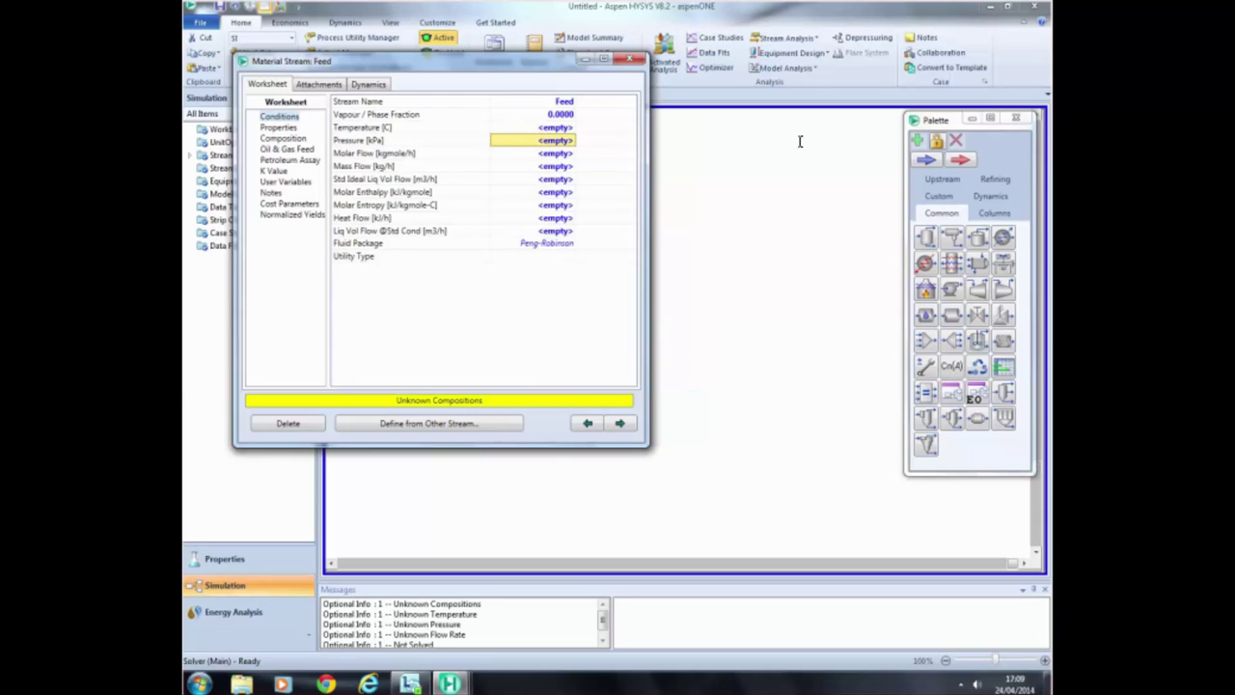
pyautogui.write('101.325')
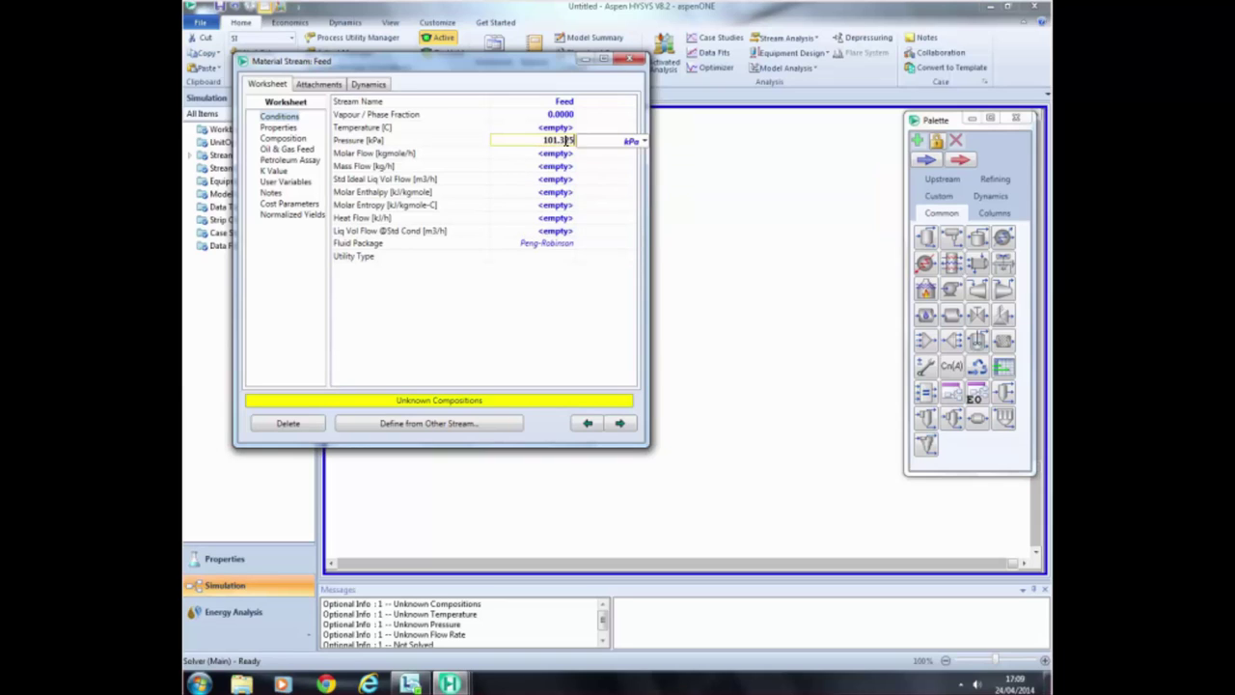
pyautogui.press('Return')
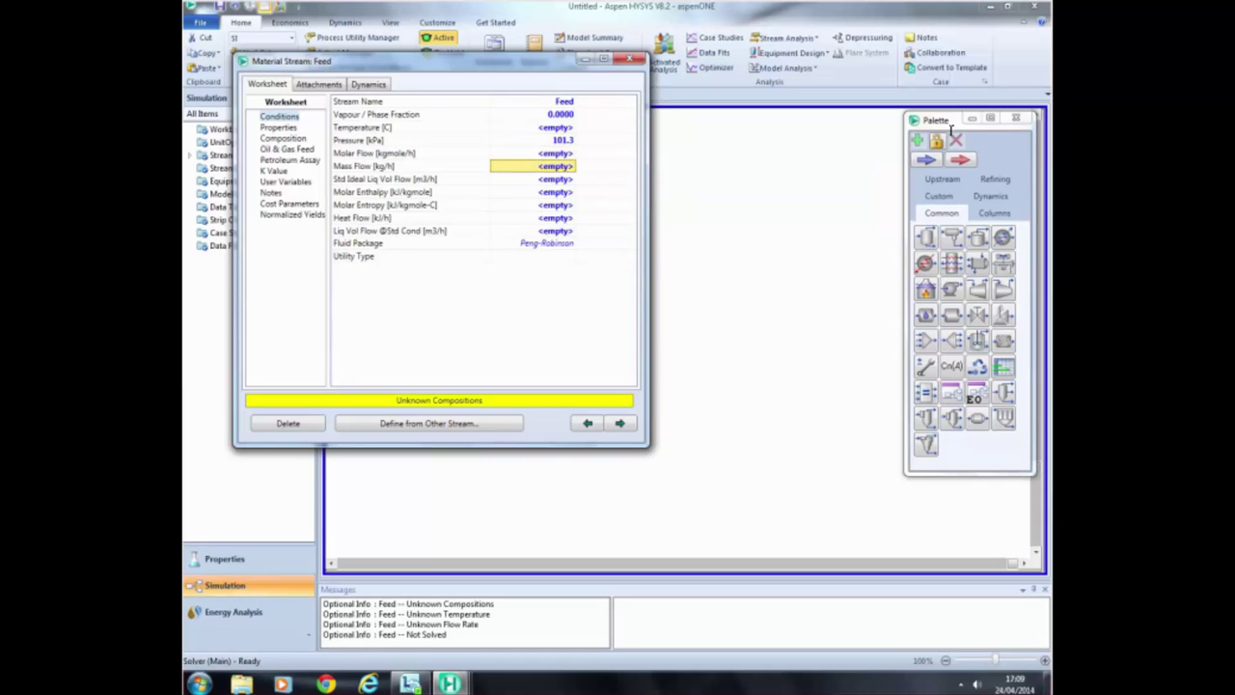
pyautogui.press('Down')
pyautogui.write('3.000e+0')
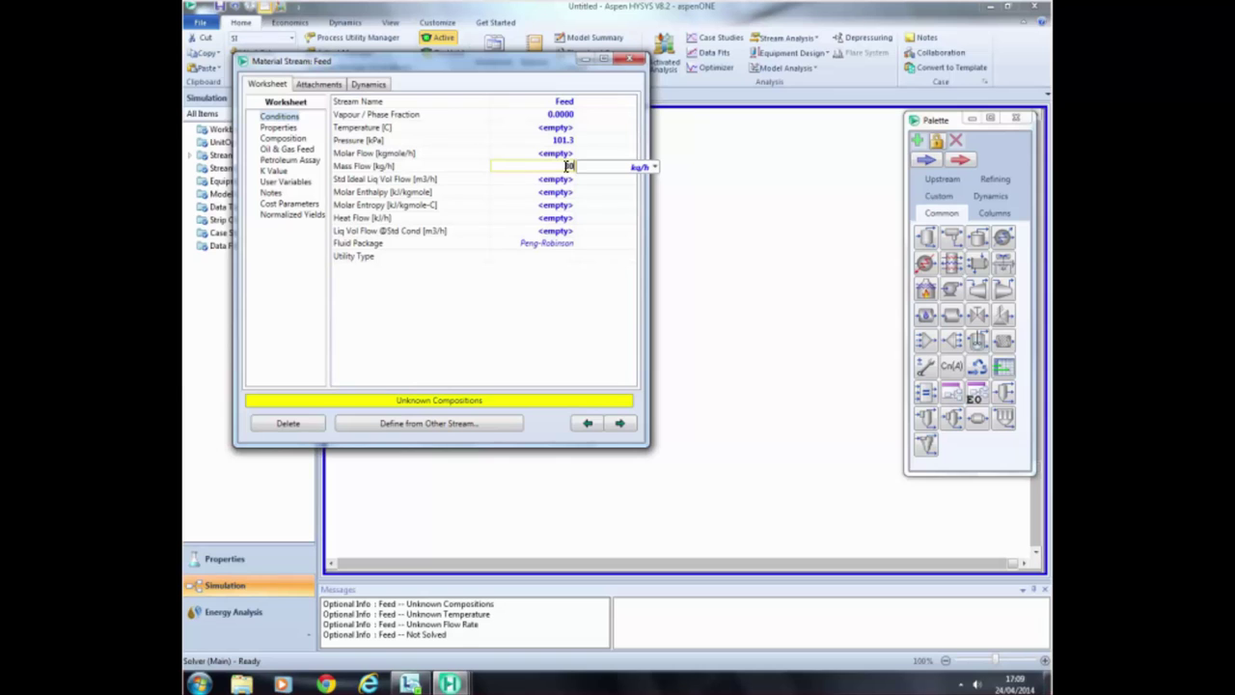
pyautogui.press('Return')
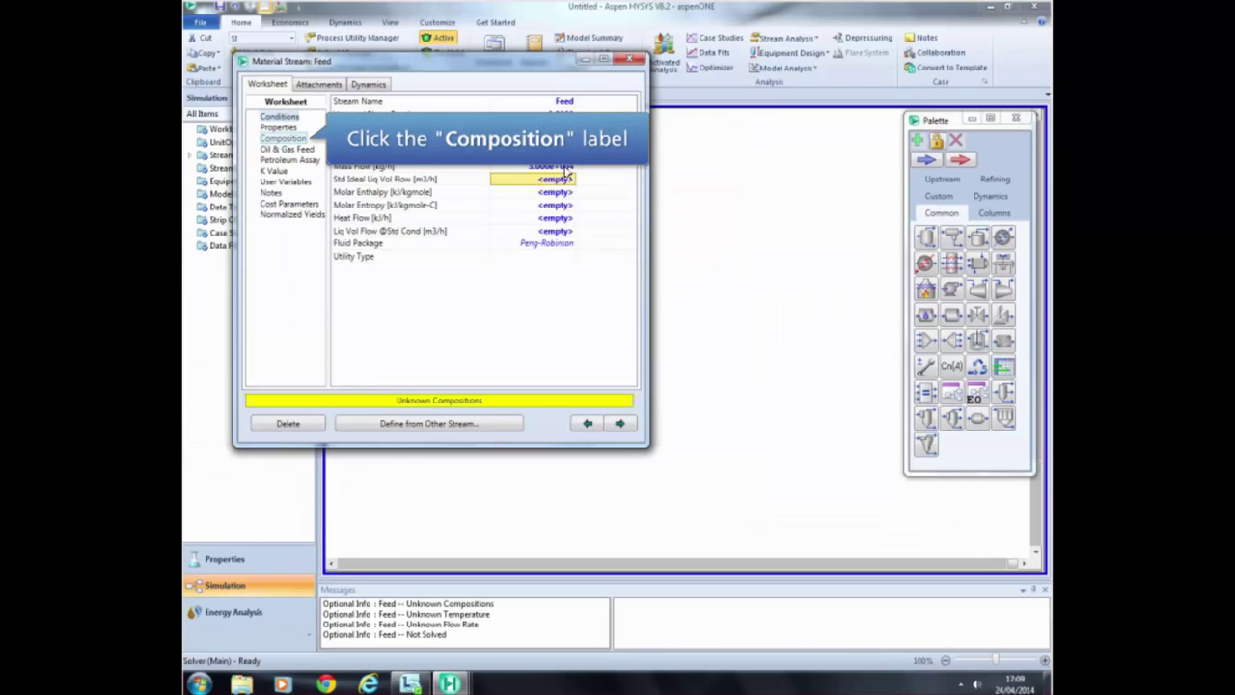
# - On the Composition page, enter mole fractions 0.44 Benzene and 0.56 Toluene and accept
pyautogui.click(287, 138)
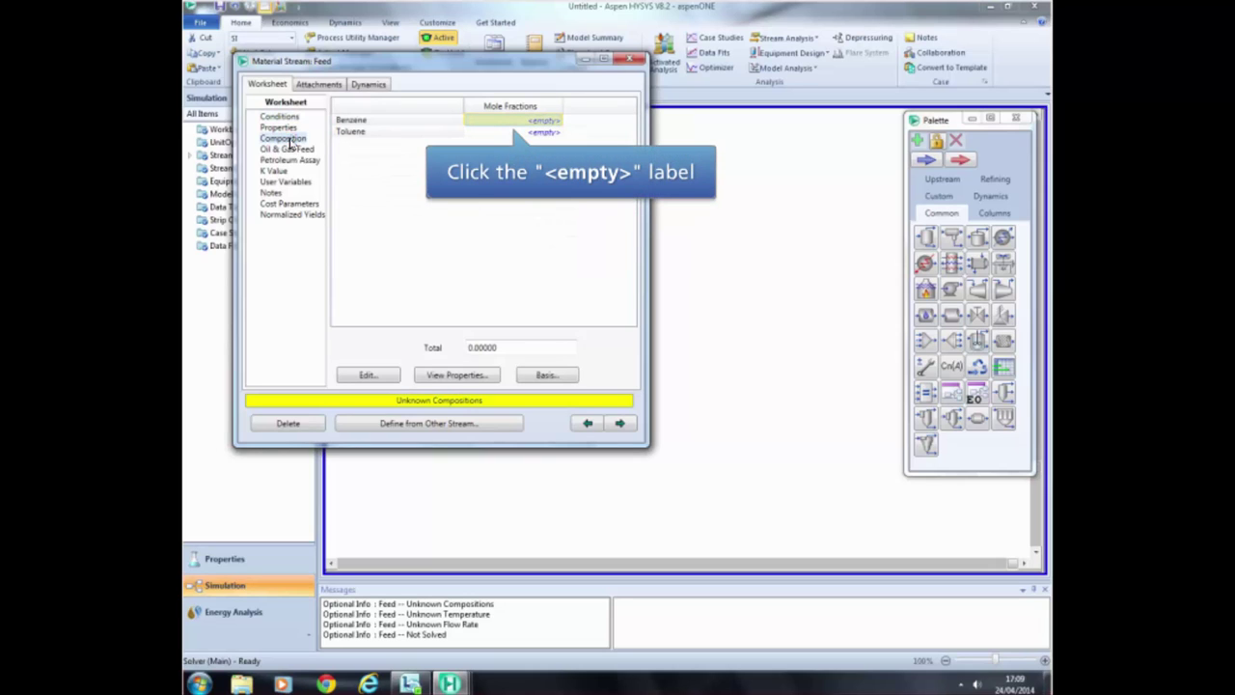
pyautogui.click(544, 120)
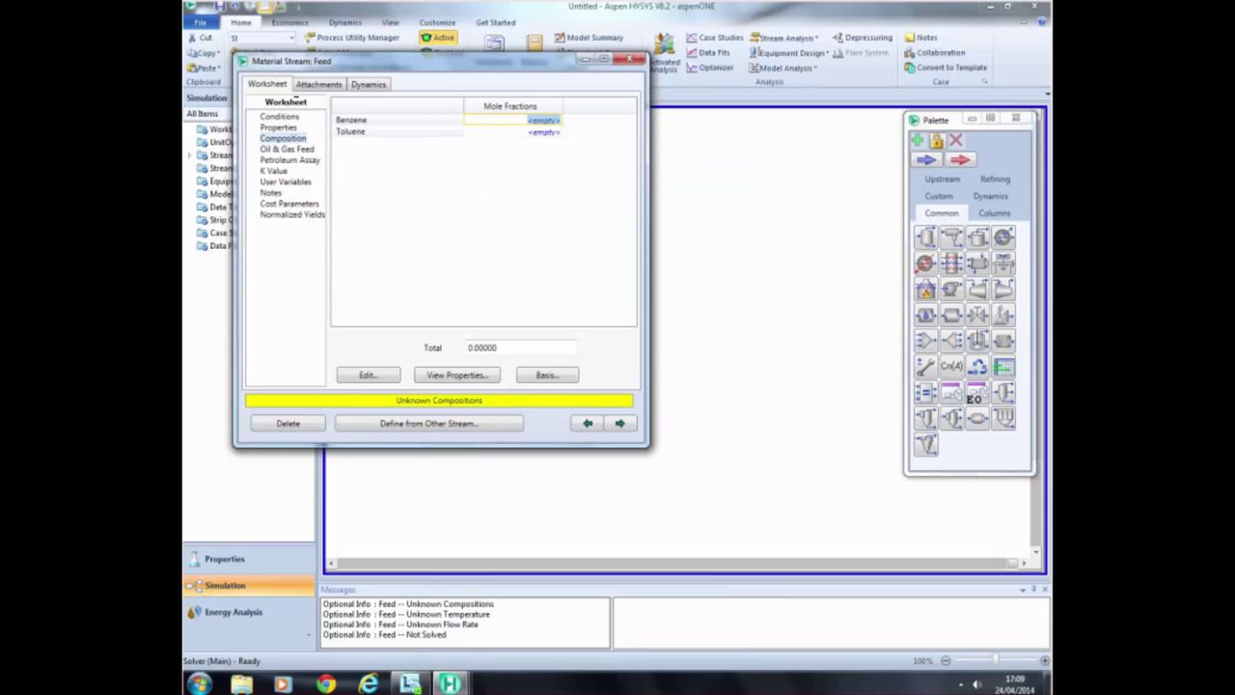
pyautogui.click(554, 119)
pyautogui.write('0.44')
pyautogui.press('Return')
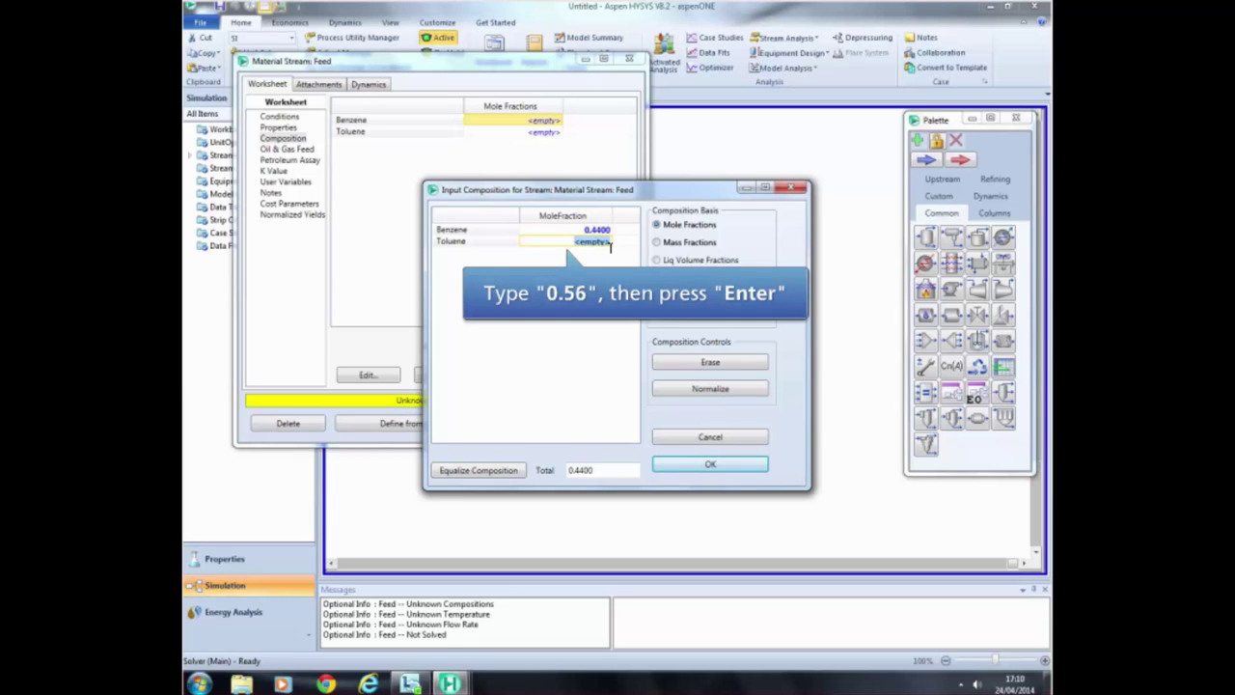
pyautogui.write('0.56')
pyautogui.press('Return')
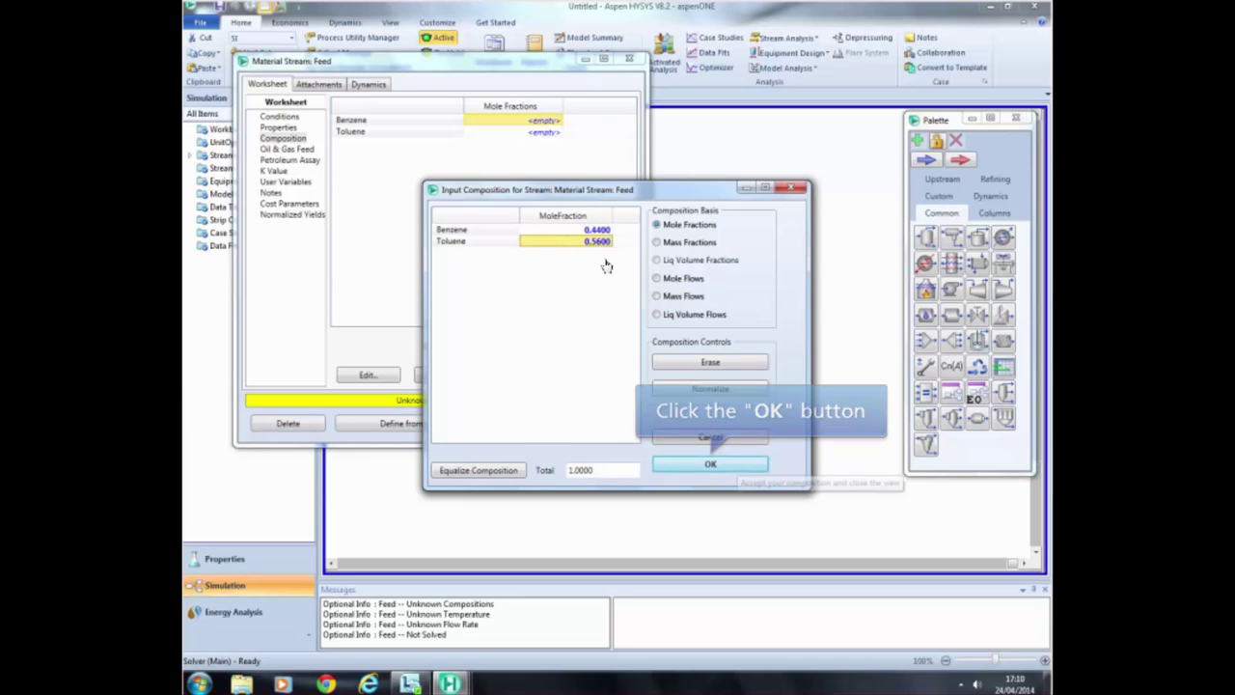
pyautogui.click(737, 464)
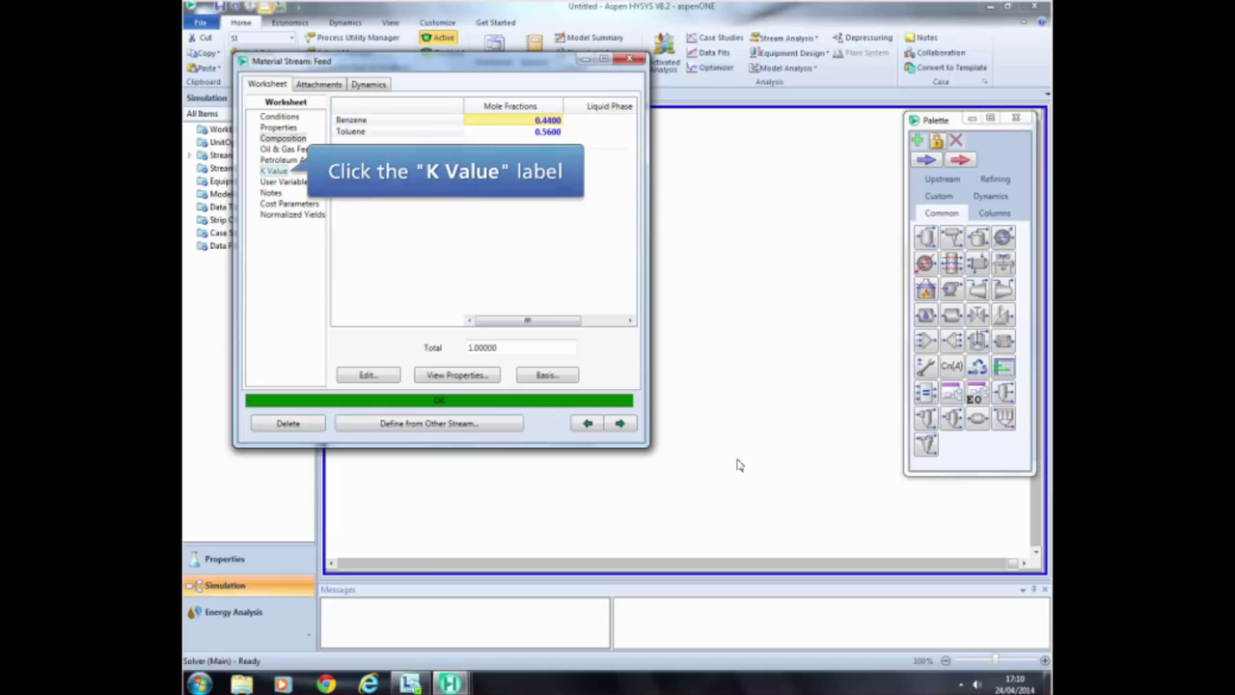
# - Check the Feed stream's K values, then close the Feed window
pyautogui.click(279, 171)
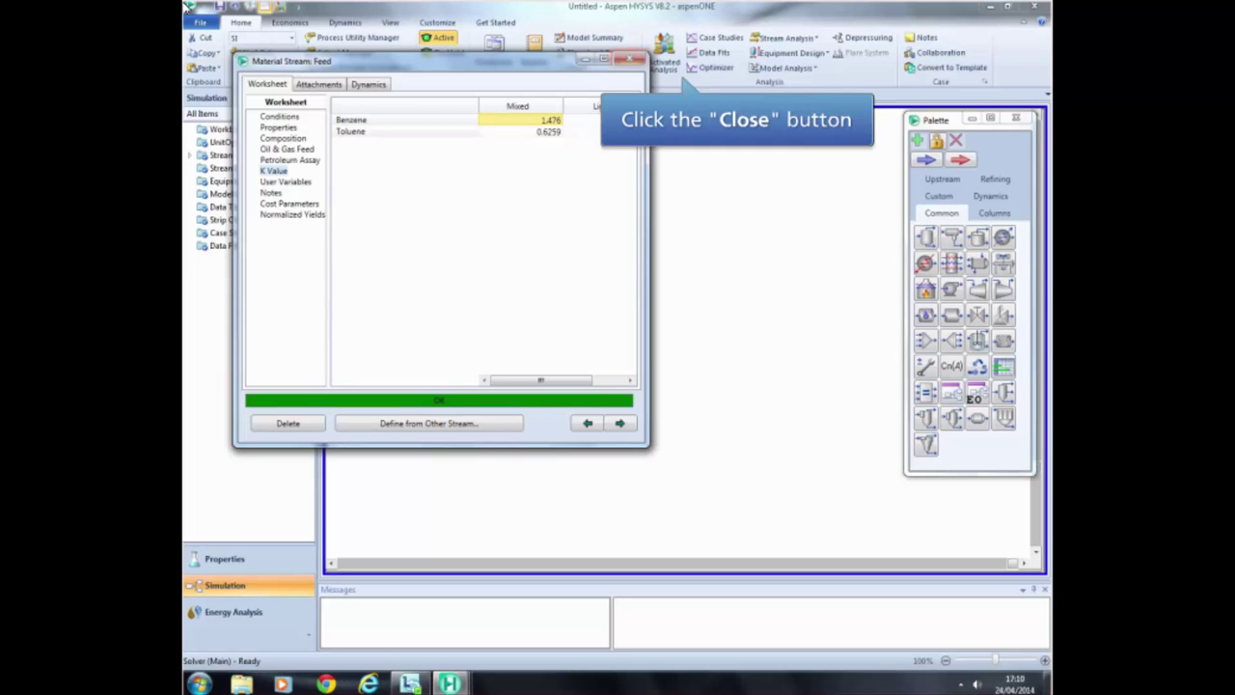
pyautogui.click(634, 62)
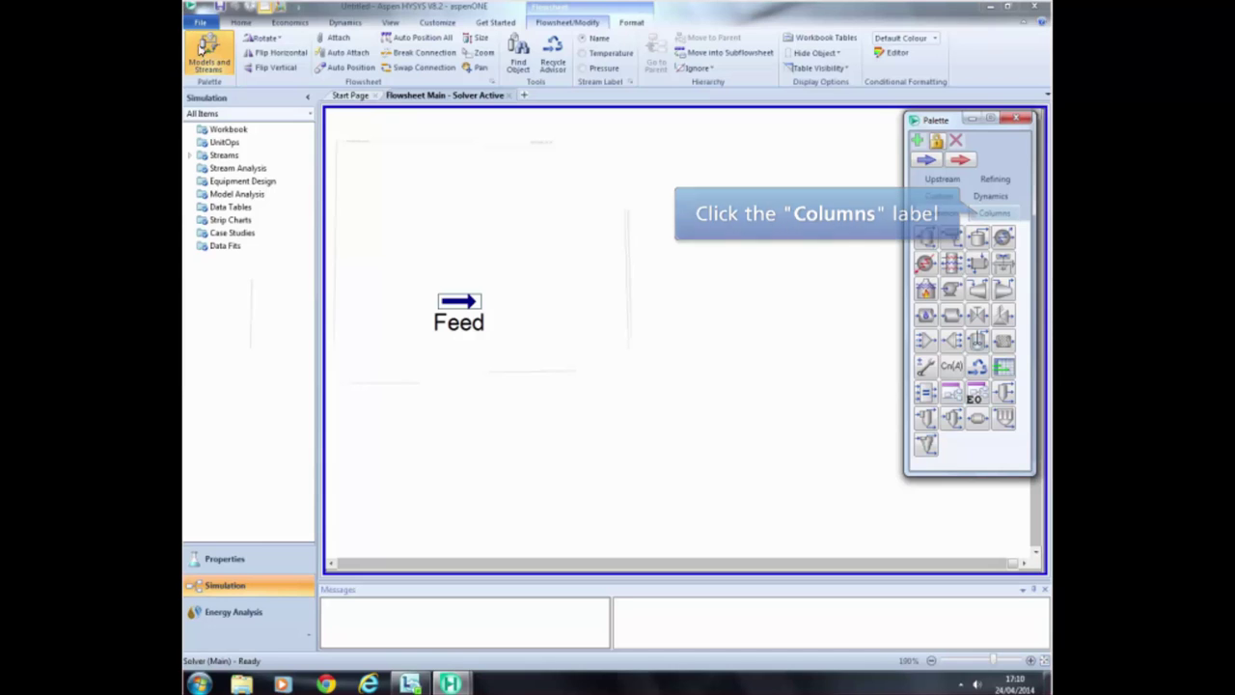
# - Place a Short Cut Distillation column T-100 beside Feed and open its Connections window
pyautogui.click(1000, 212)
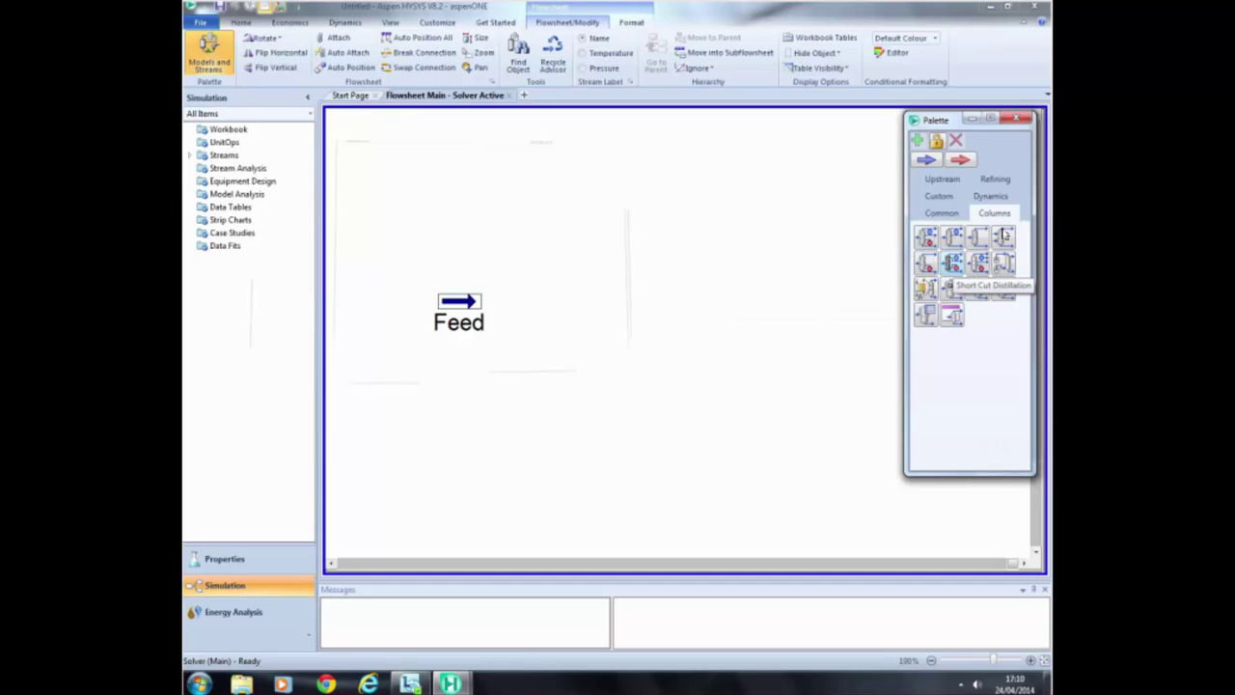
pyautogui.click(954, 265)
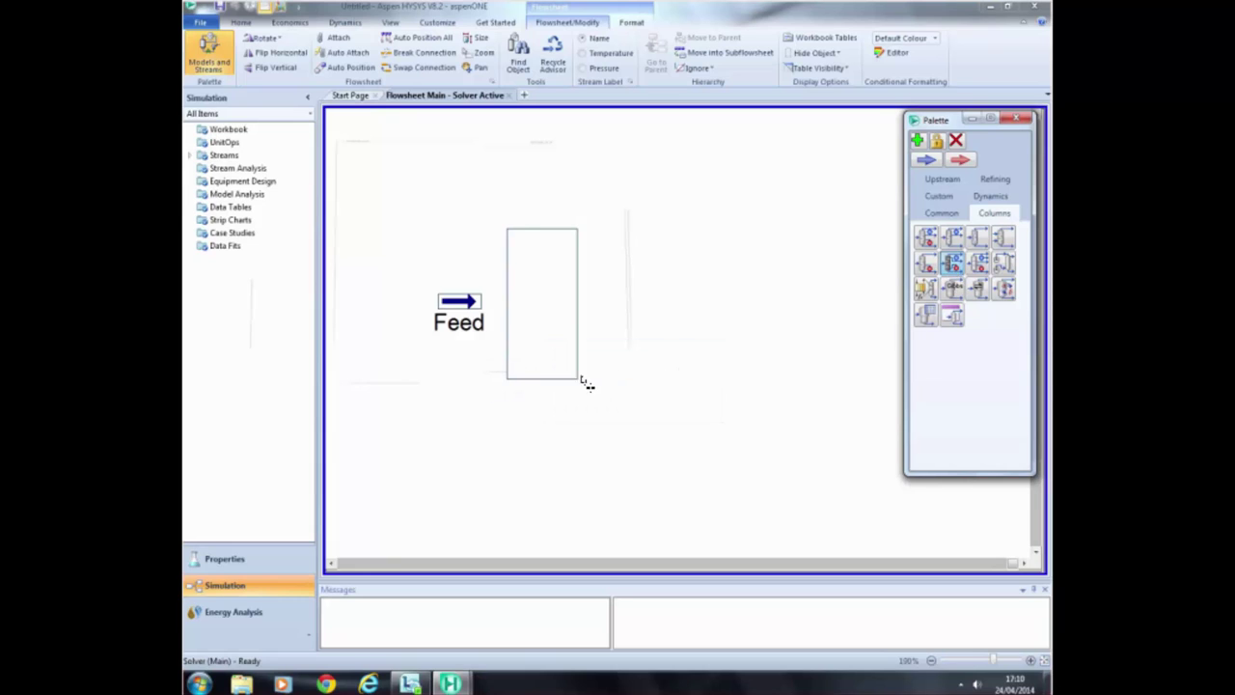
pyautogui.click(512, 386)
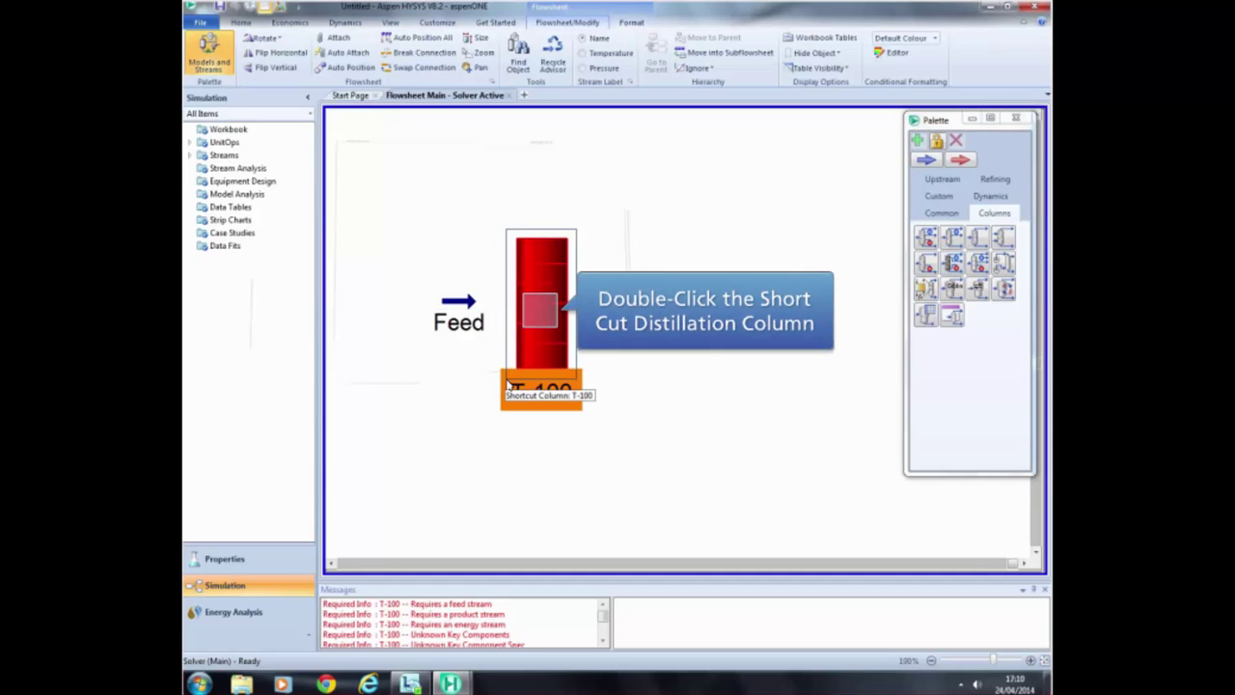
pyautogui.doubleClick(540, 312)
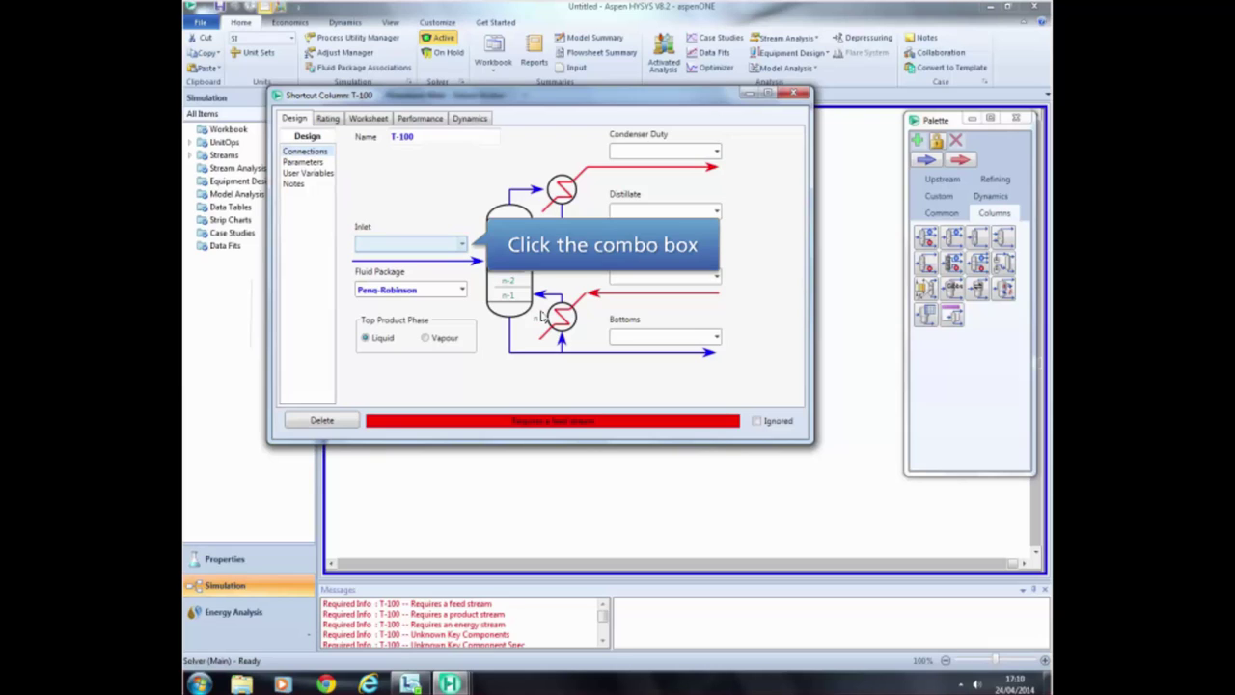
# - Set Feed as T-100's inlet and name the condenser duty stream Q_condenser
pyautogui.click(462, 246)
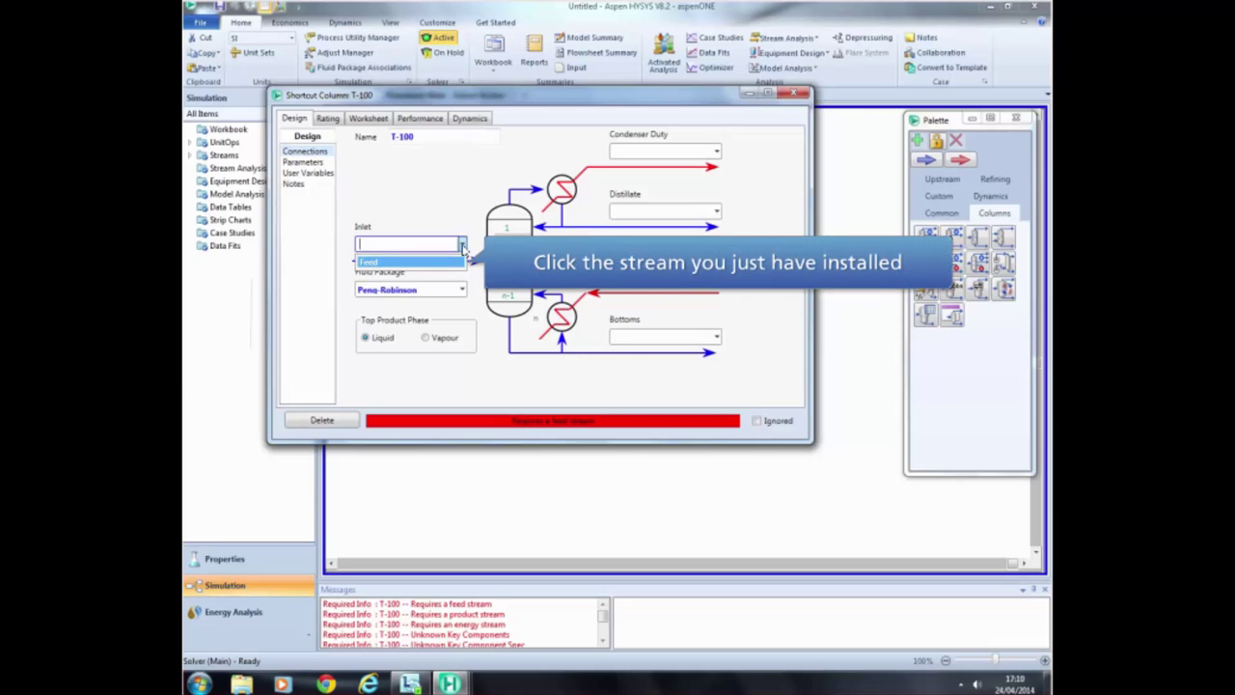
pyautogui.click(440, 263)
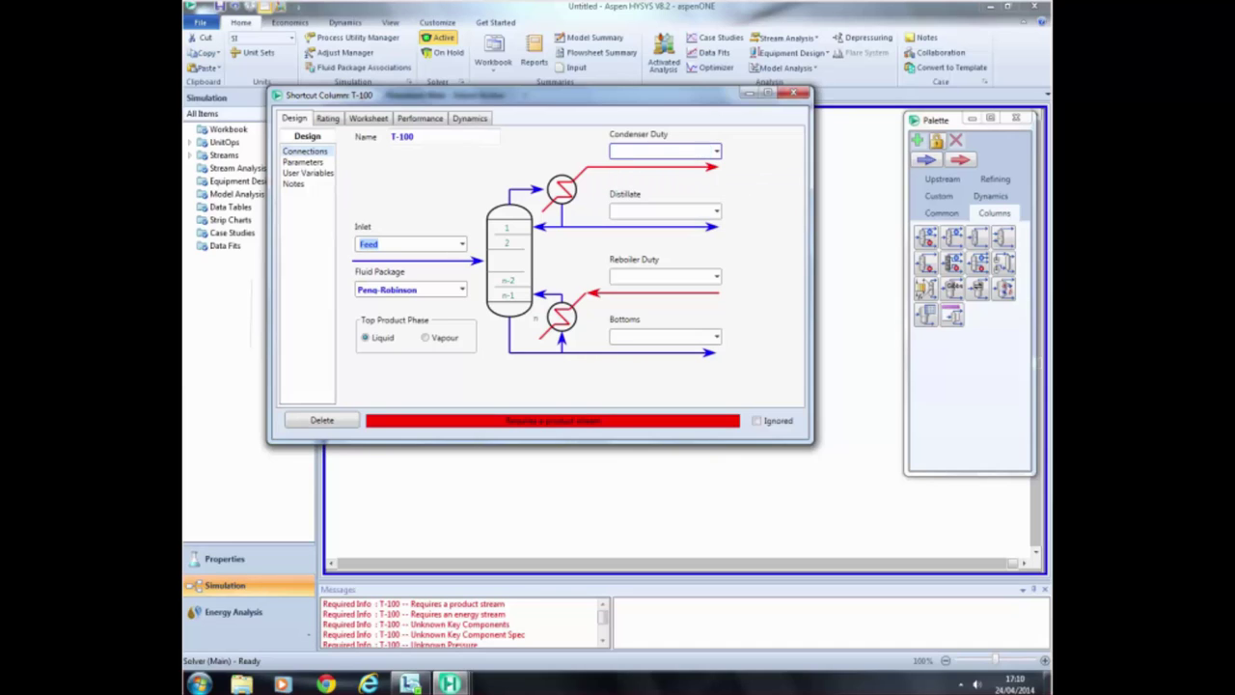
pyautogui.click(662, 154)
pyautogui.write('Q')
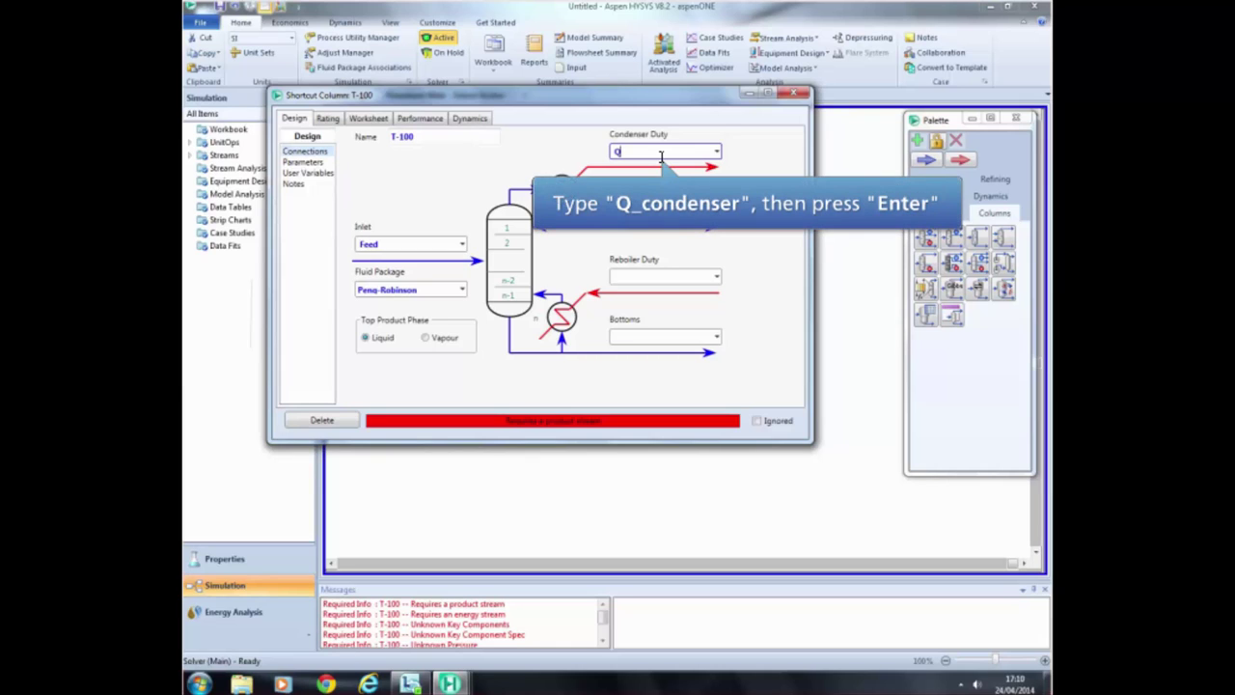
pyautogui.write('_condenser')
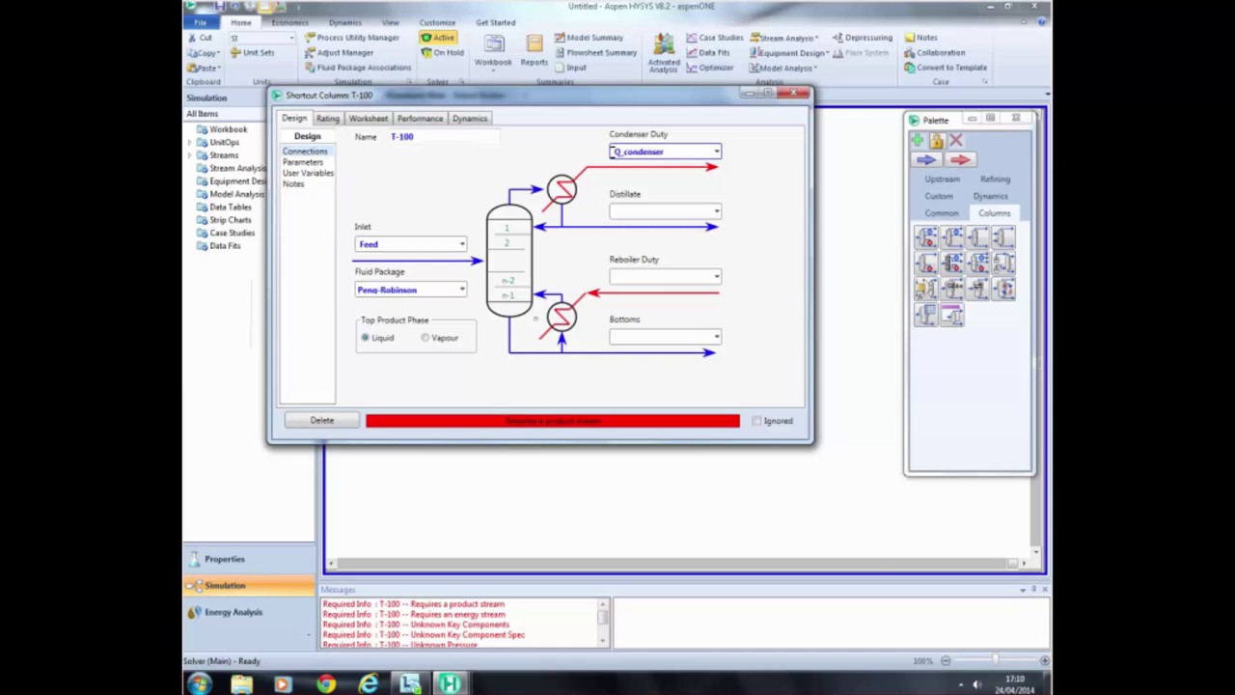
pyautogui.press('Return')
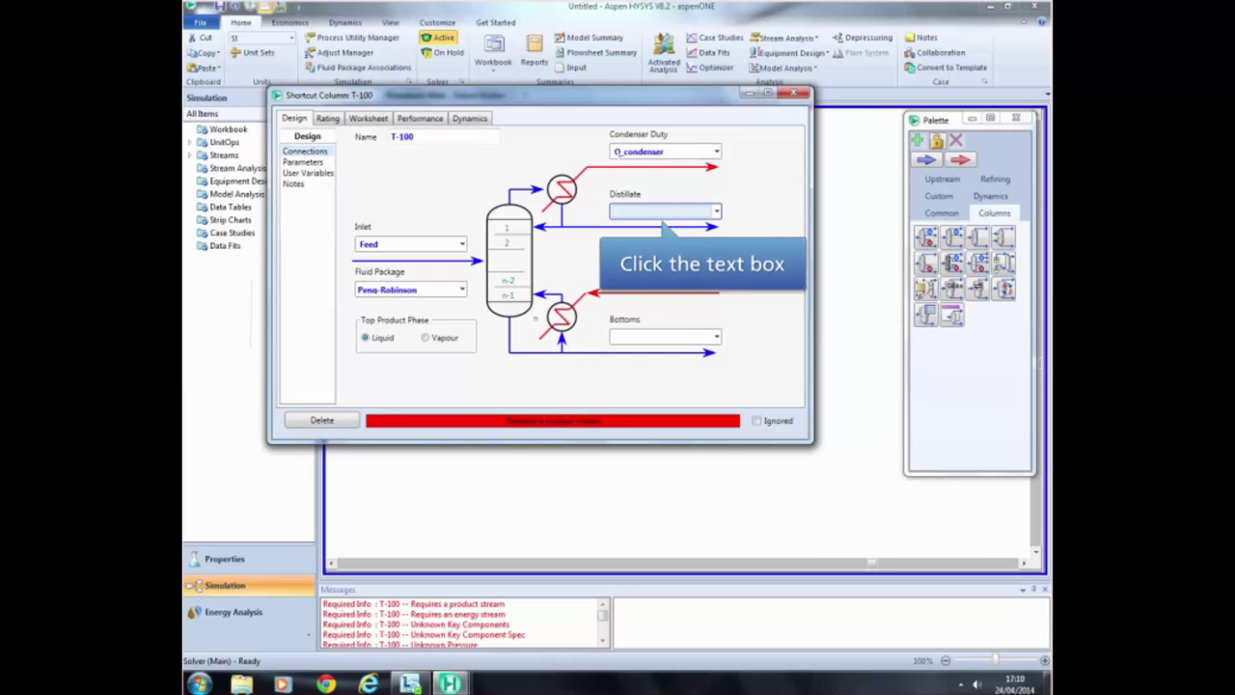
# - Name the Distillate, Q_reboiler and Bottoms streams, then show the Parameters page
pyautogui.click(673, 214)
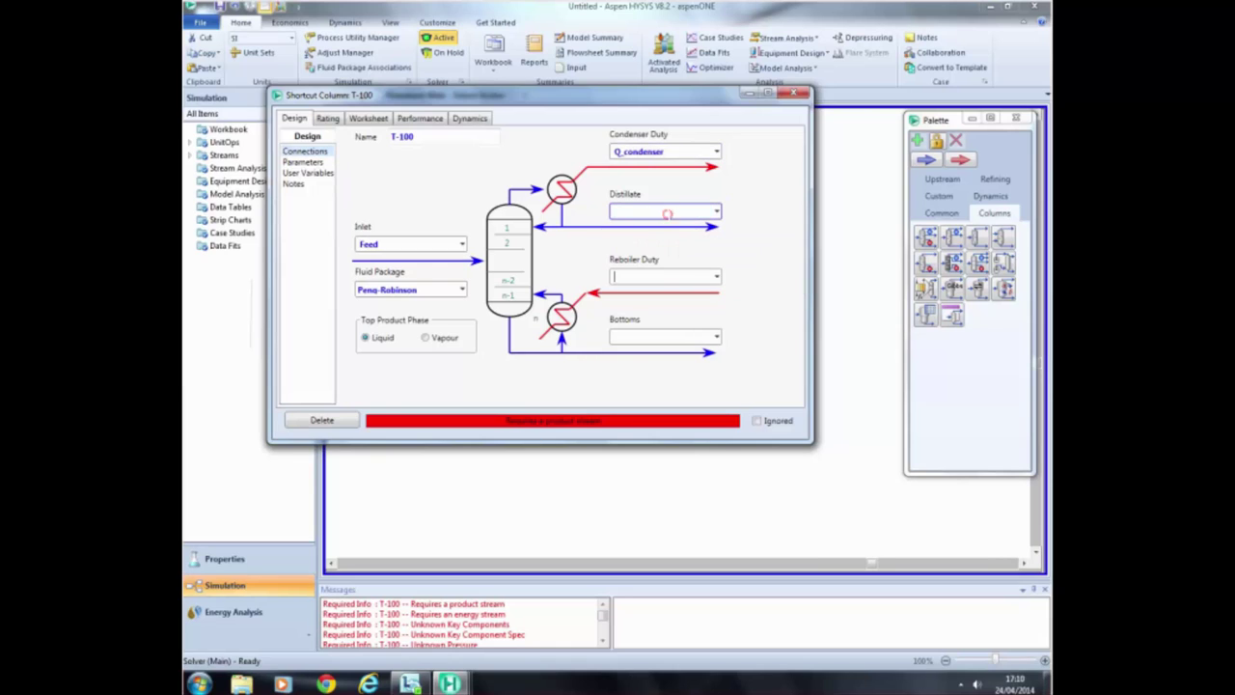
pyautogui.write('Distillate')
pyautogui.click(673, 278)
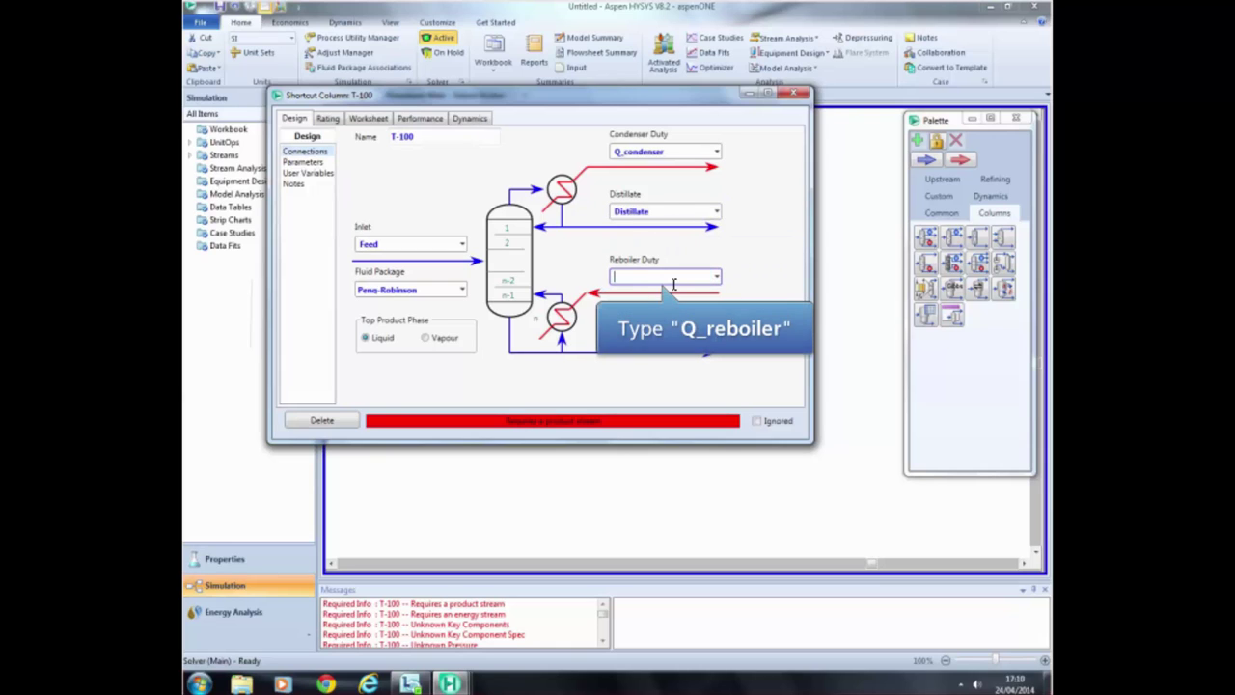
pyautogui.write('Q_reboiler')
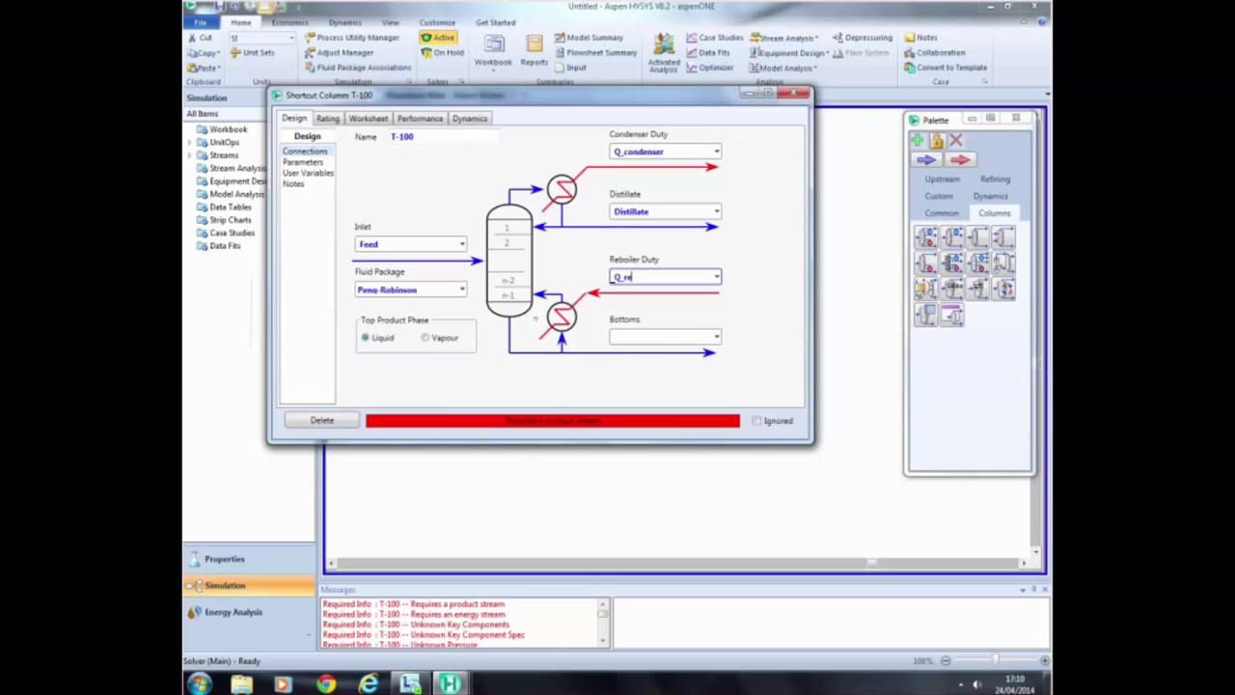
pyautogui.click(668, 337)
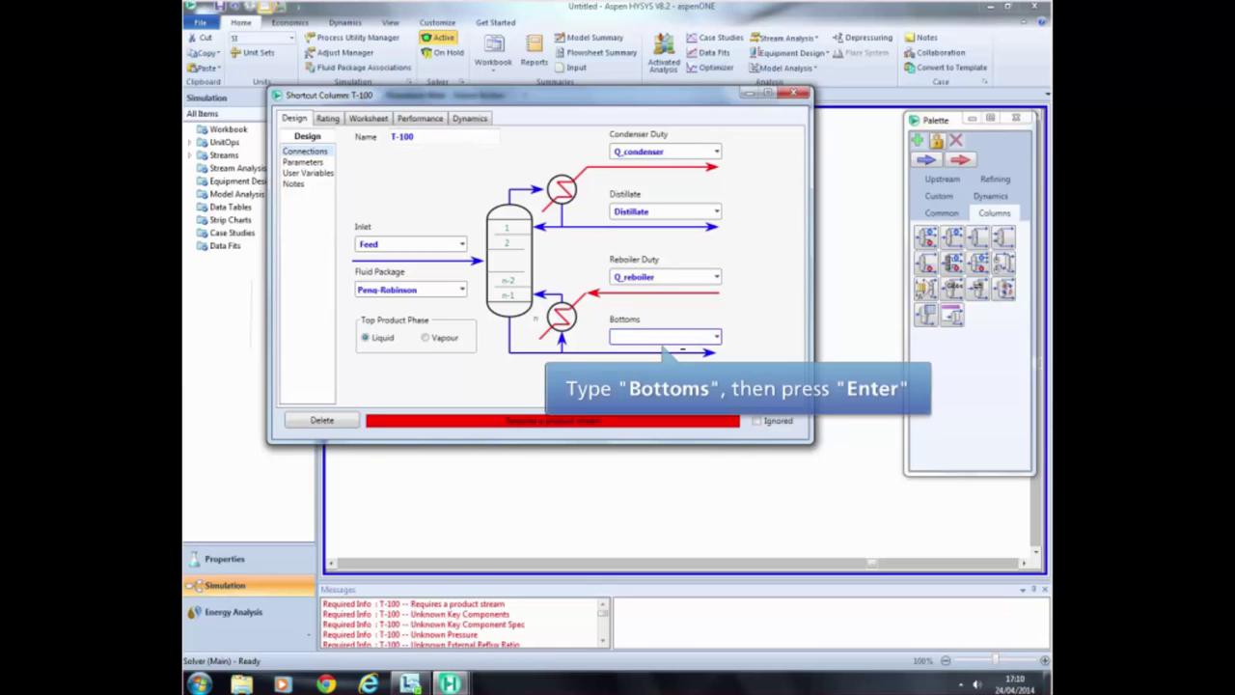
pyautogui.write('Bottoms')
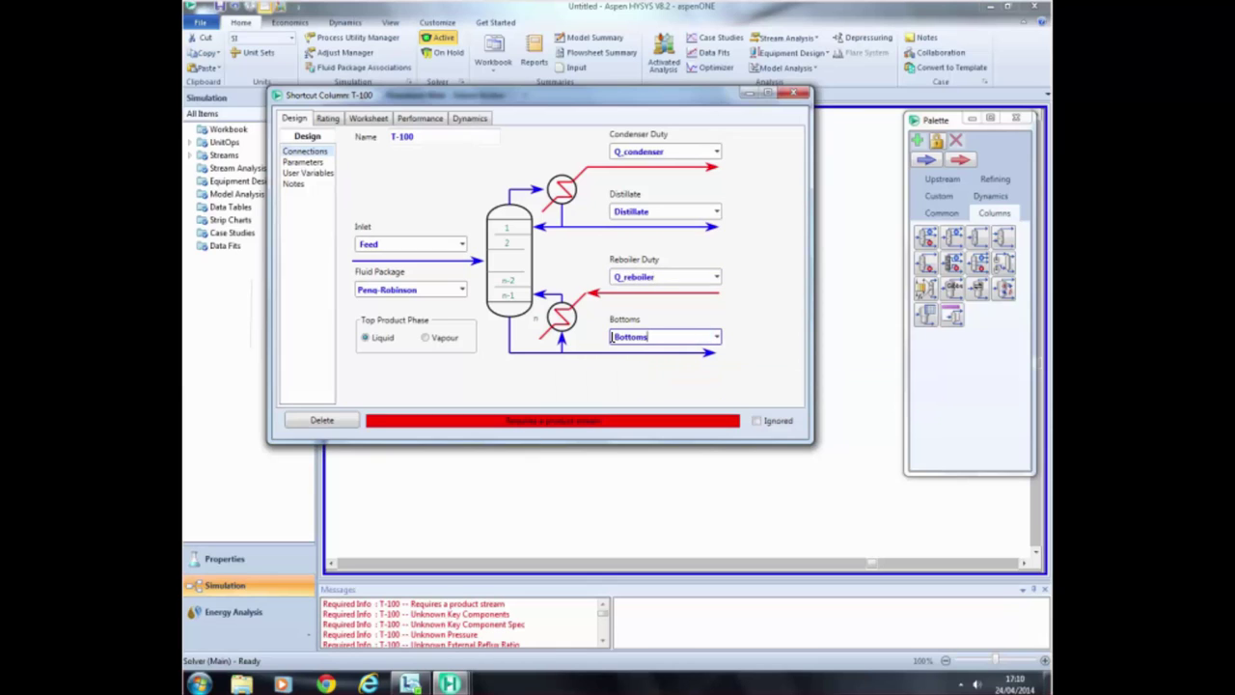
pyautogui.press('Return')
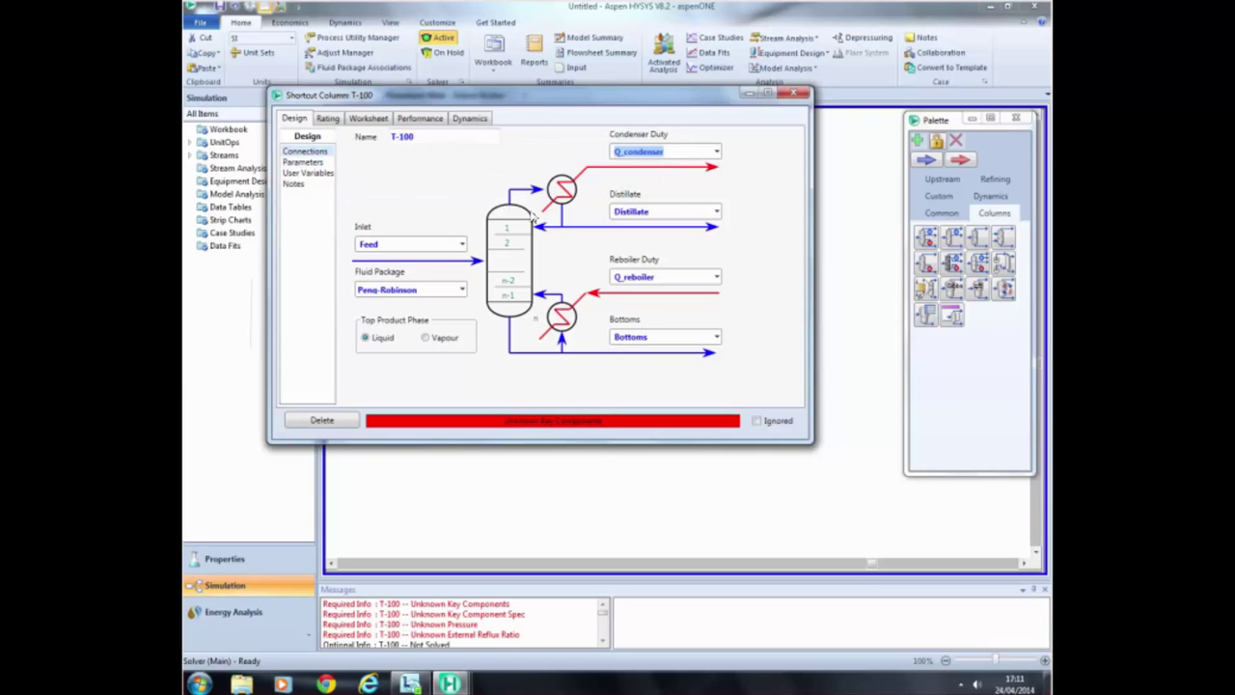
pyautogui.click(300, 163)
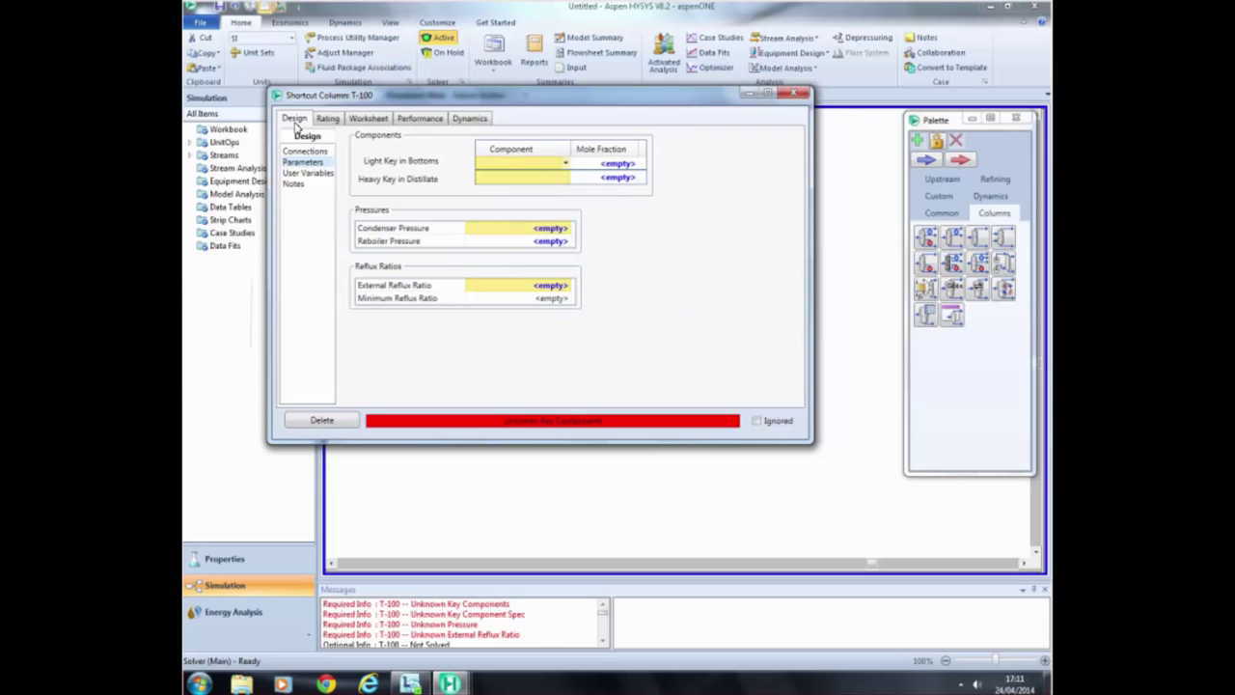
# - Choose Benzene as light key in bottoms and Toluene as heavy key in distillate
pyautogui.click(568, 166)
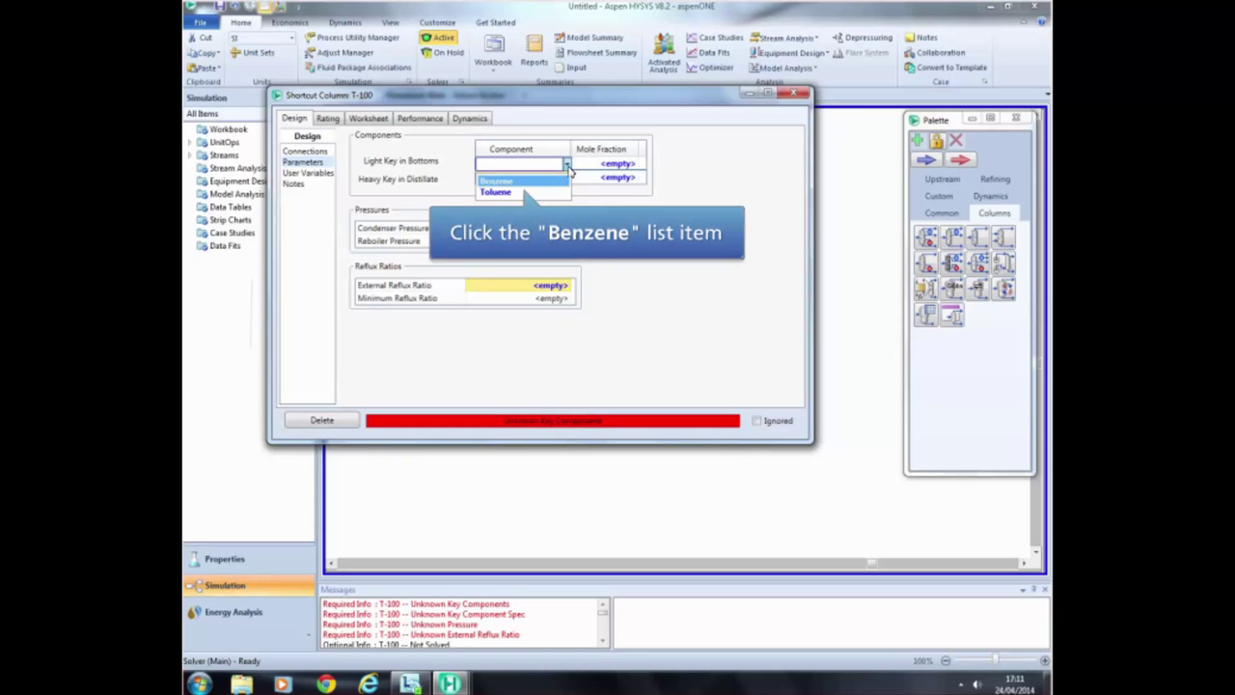
pyautogui.click(542, 182)
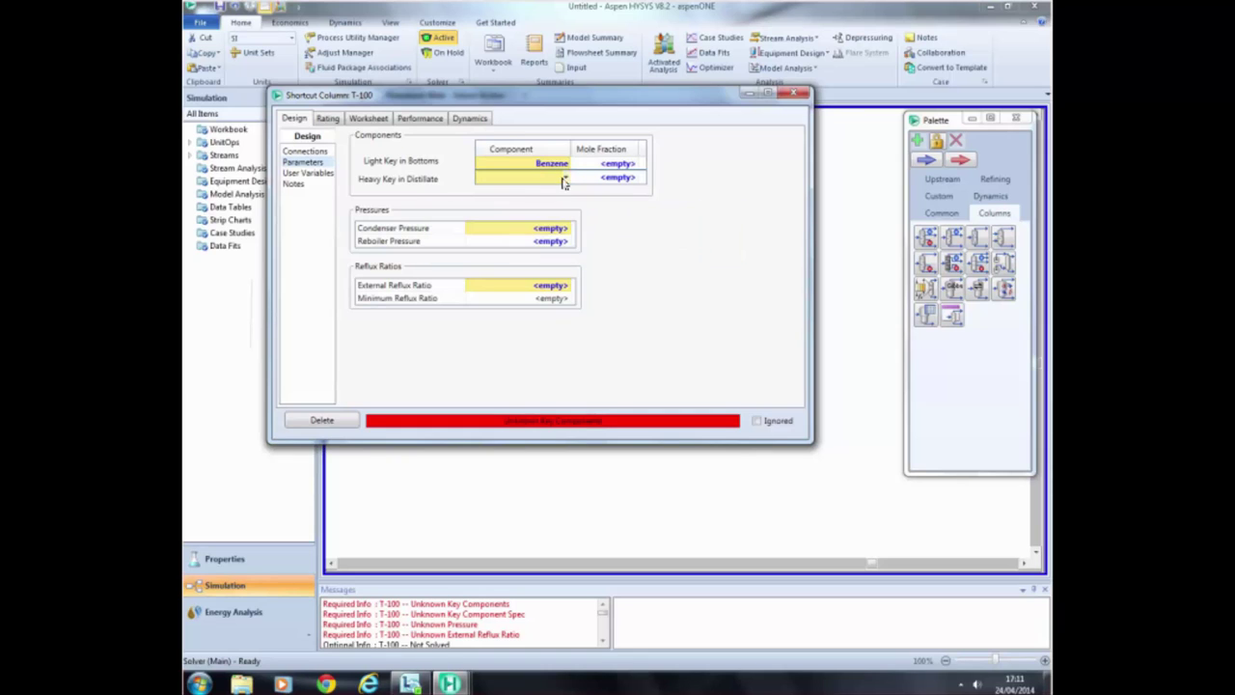
pyautogui.click(566, 178)
pyautogui.click(538, 208)
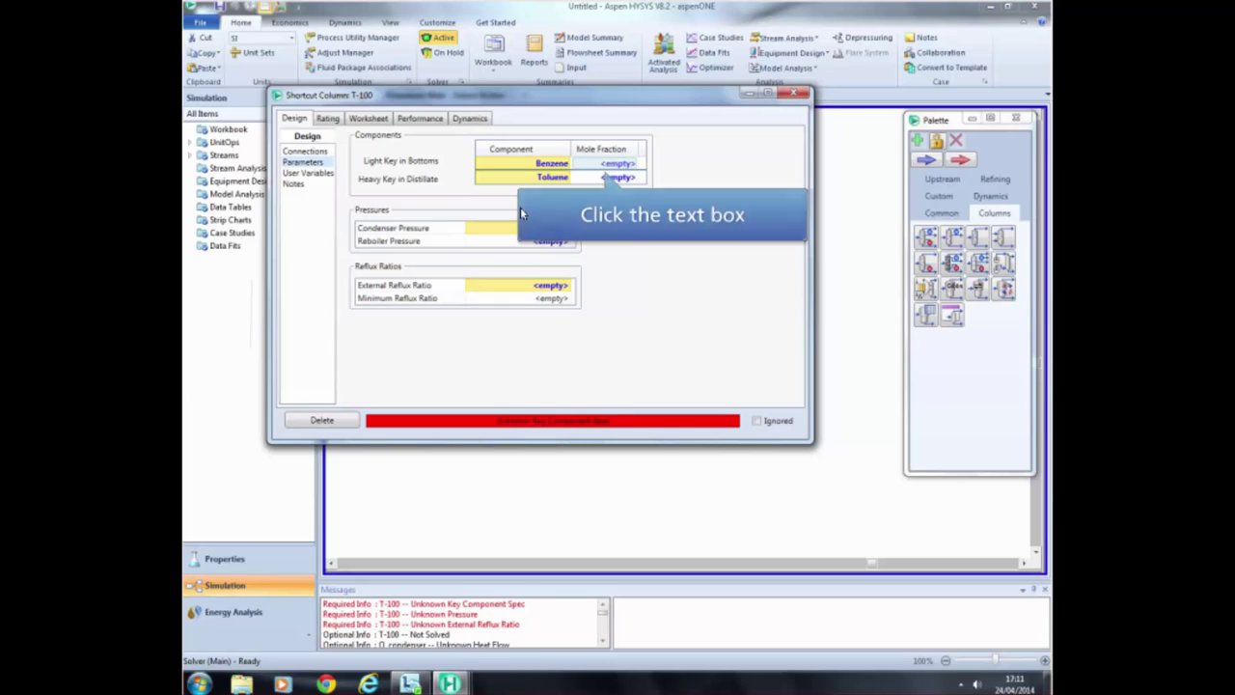
# - Enter key mole fractions of 0.035 for Benzene and 0.025 for Toluene
pyautogui.click(633, 164)
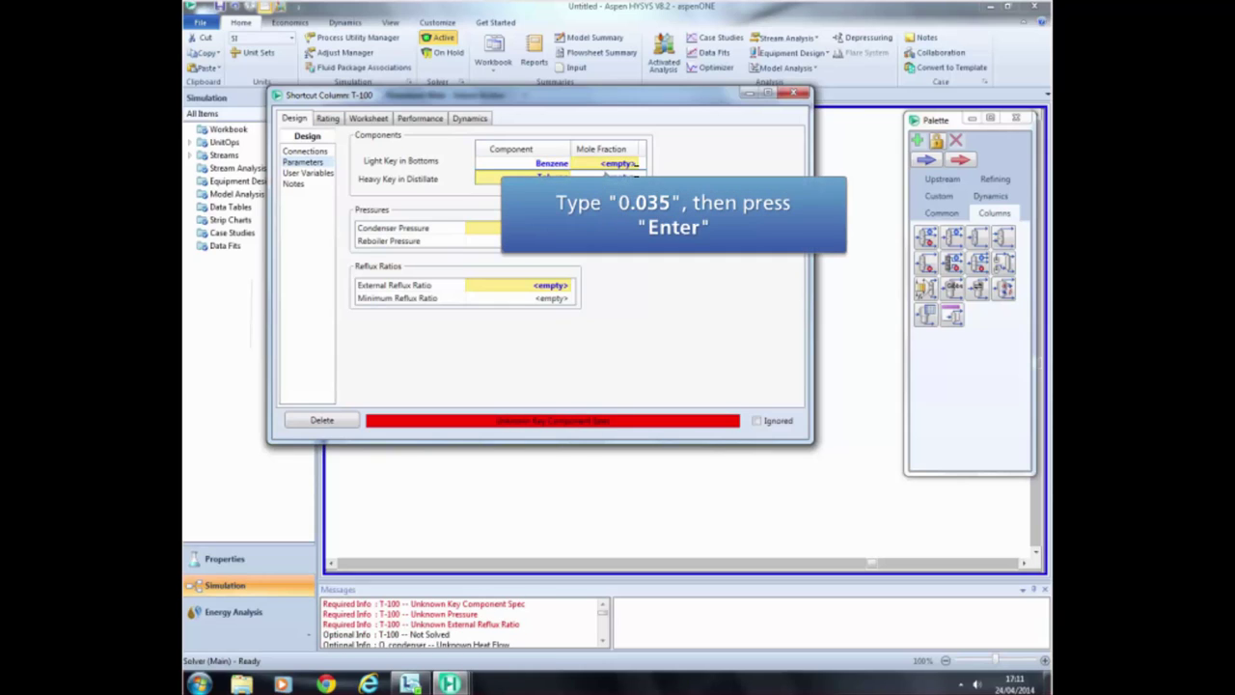
pyautogui.write('0.035')
pyautogui.press('Return')
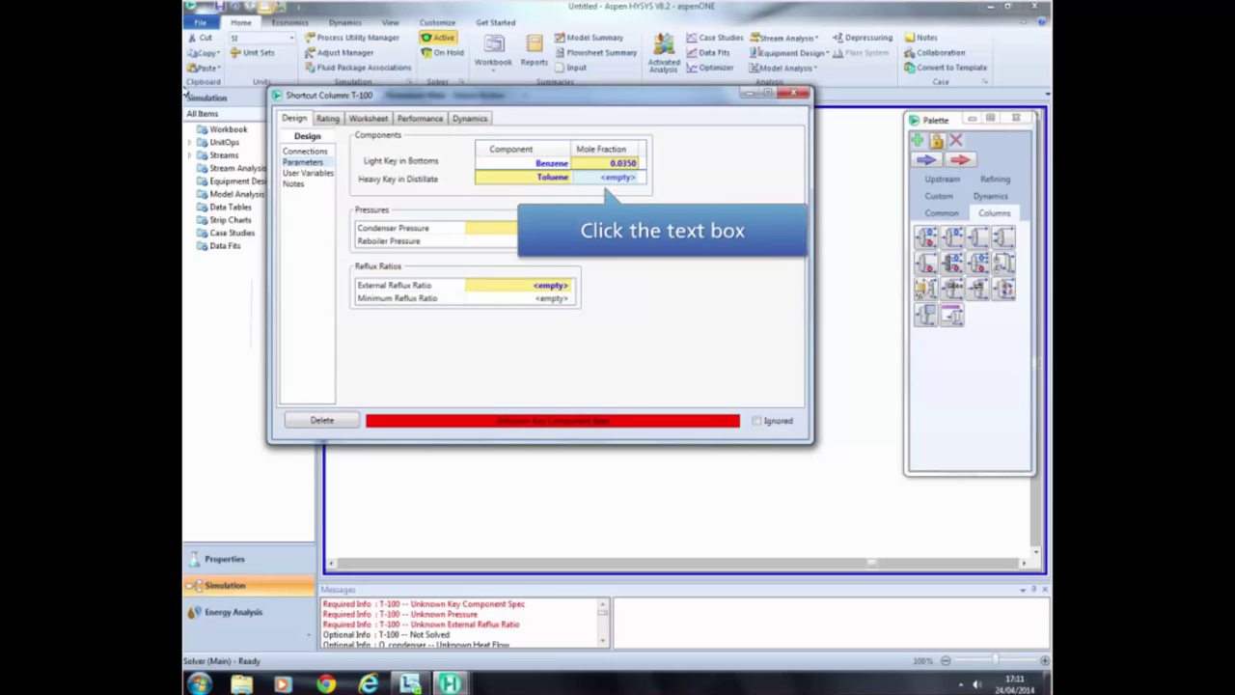
pyautogui.click(606, 180)
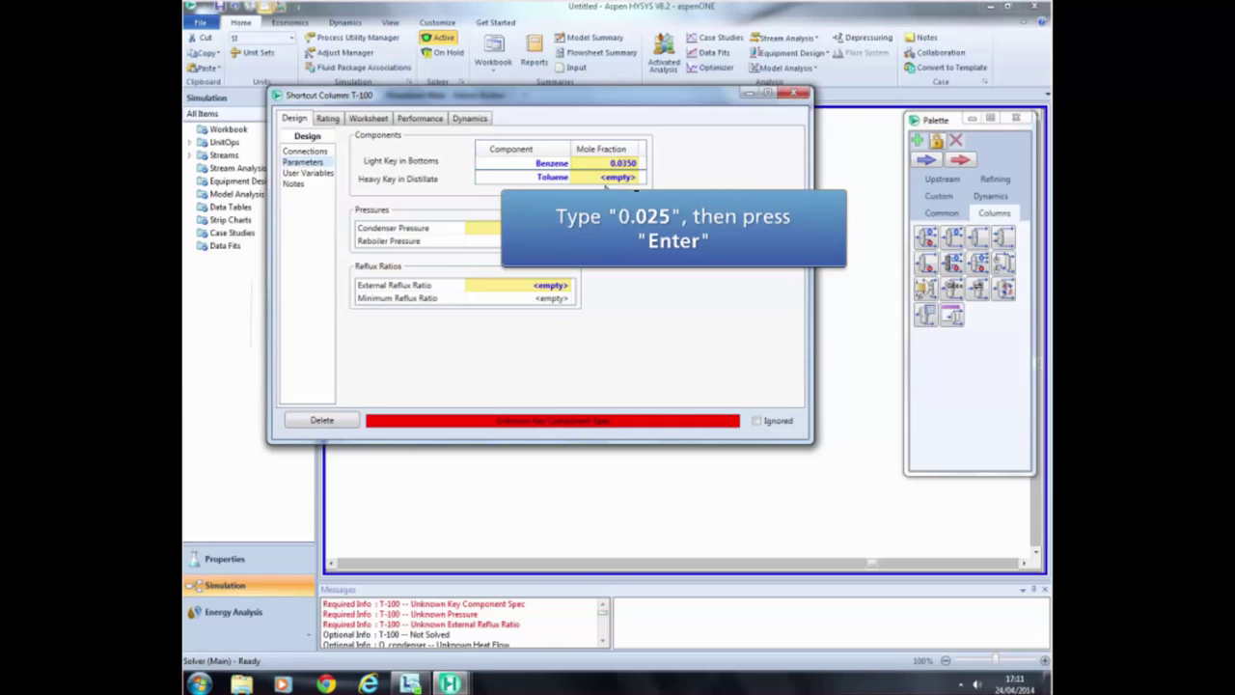
pyautogui.write('0.025')
pyautogui.press('Return')
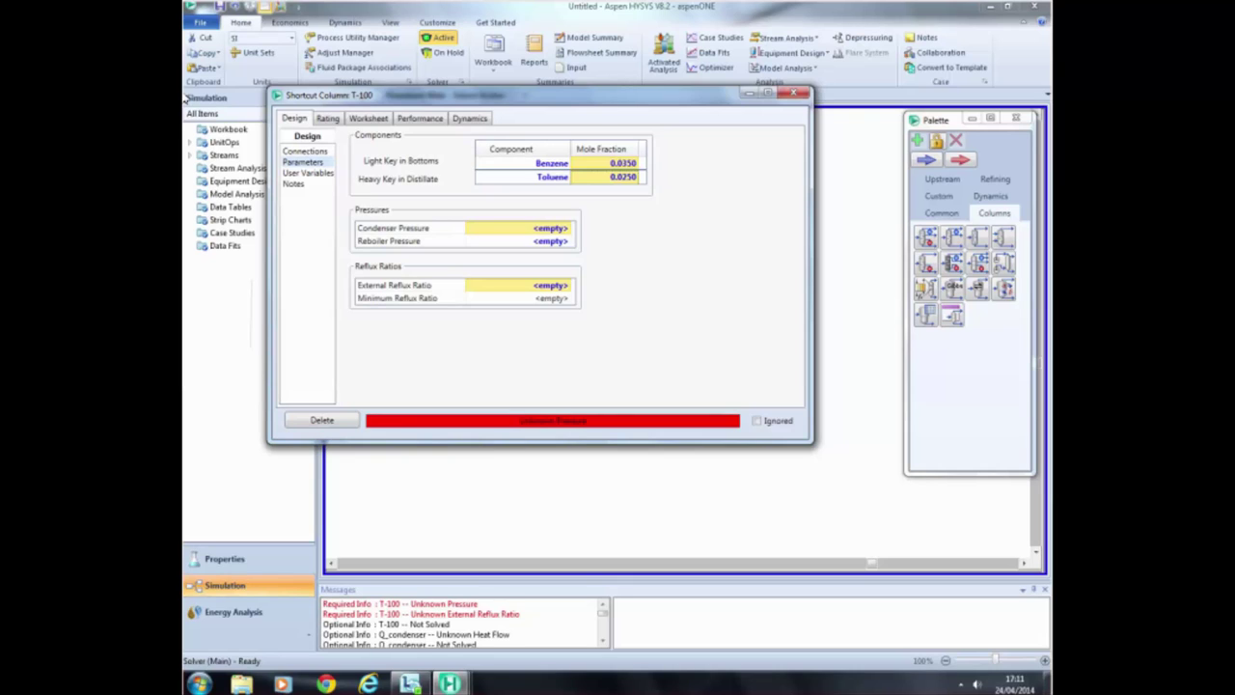
# - Set T-100's condenser and reboiler pressures to 101.325 kPa
pyautogui.click(555, 230)
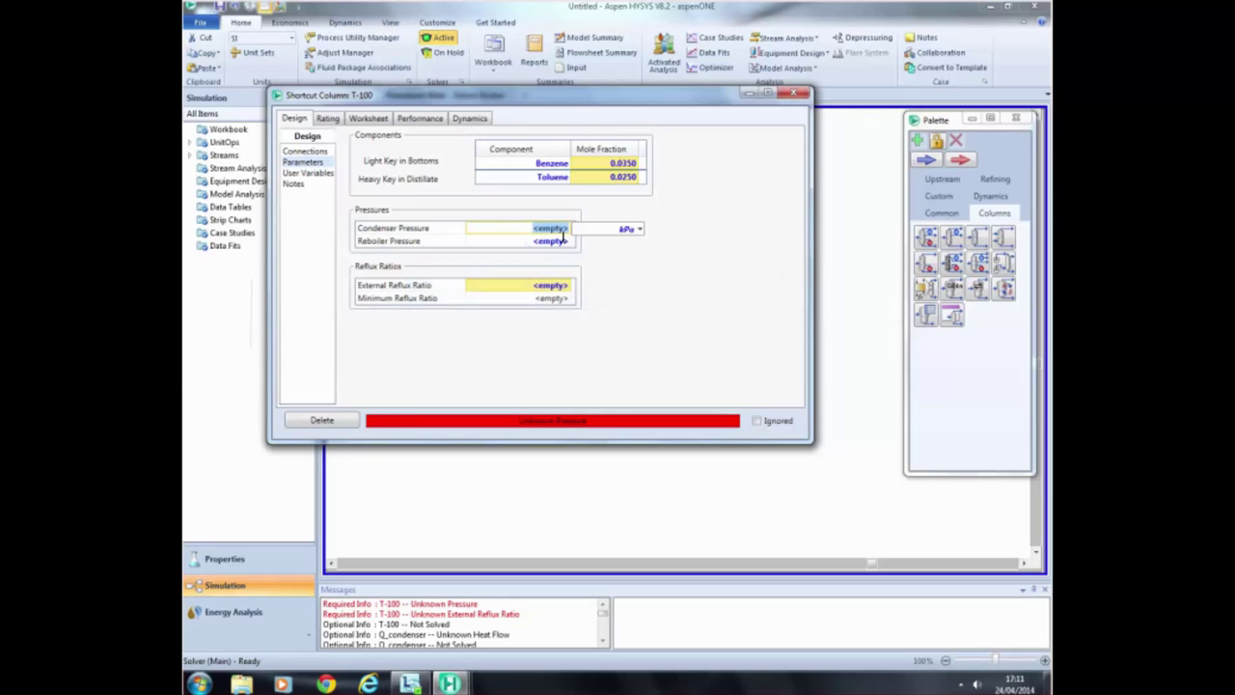
pyautogui.write('101.325')
pyautogui.press('Return')
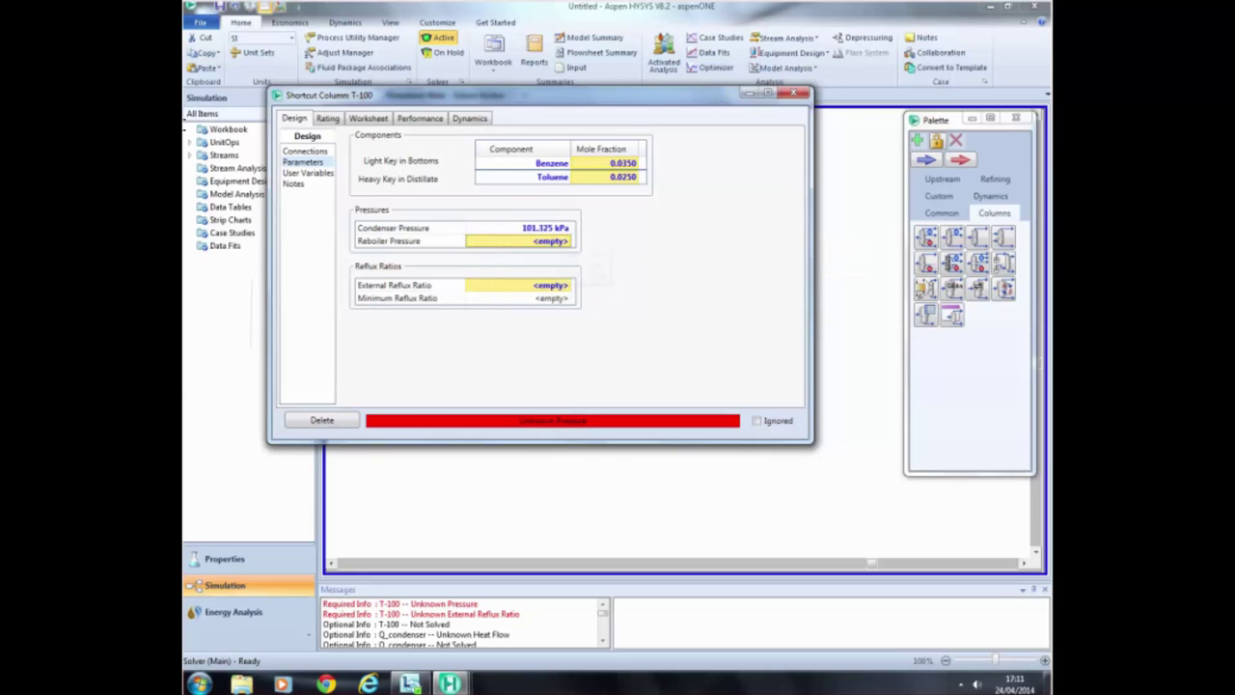
pyautogui.write('101.325')
pyautogui.press('Return')
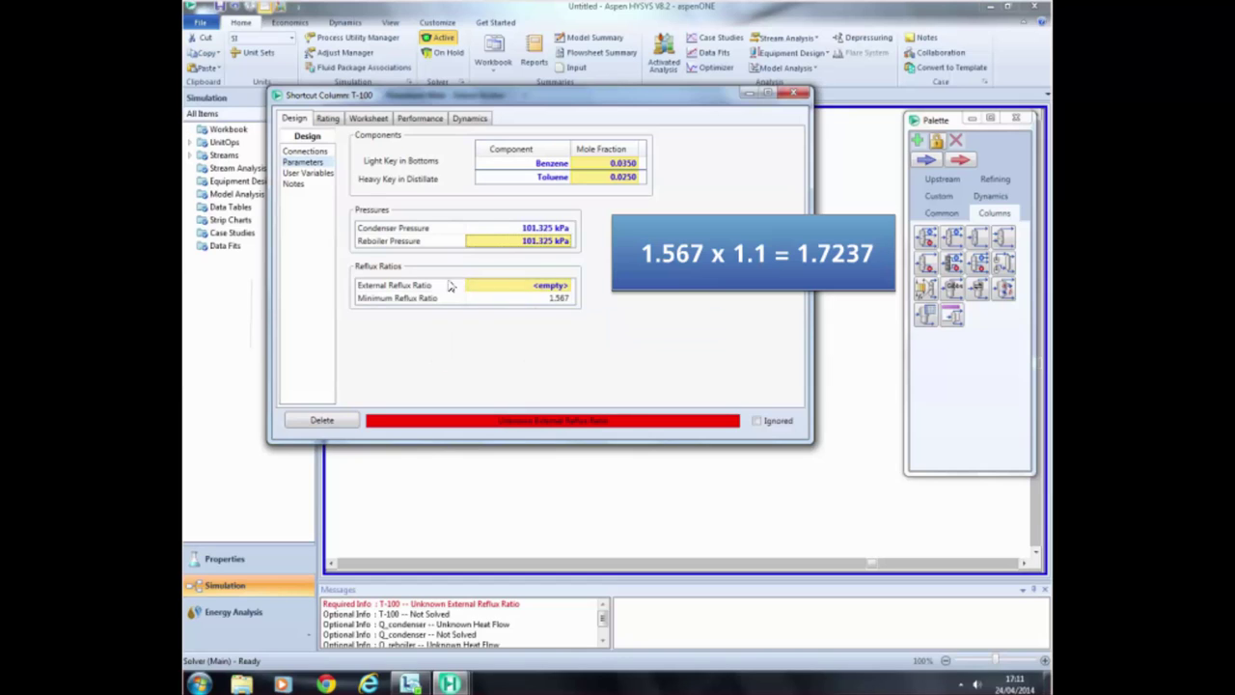
# - Enter an external reflux ratio of 1.7237 so the column solves
pyautogui.click(567, 287)
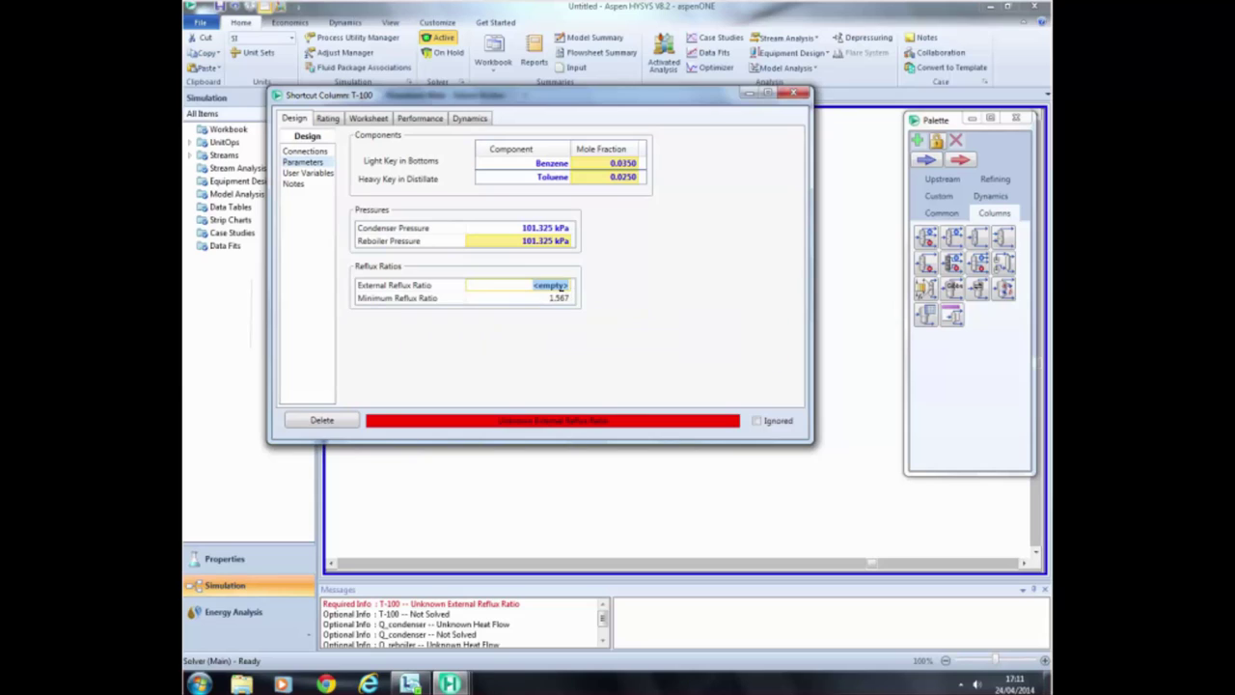
pyautogui.write('1.7237')
pyautogui.press('Return')
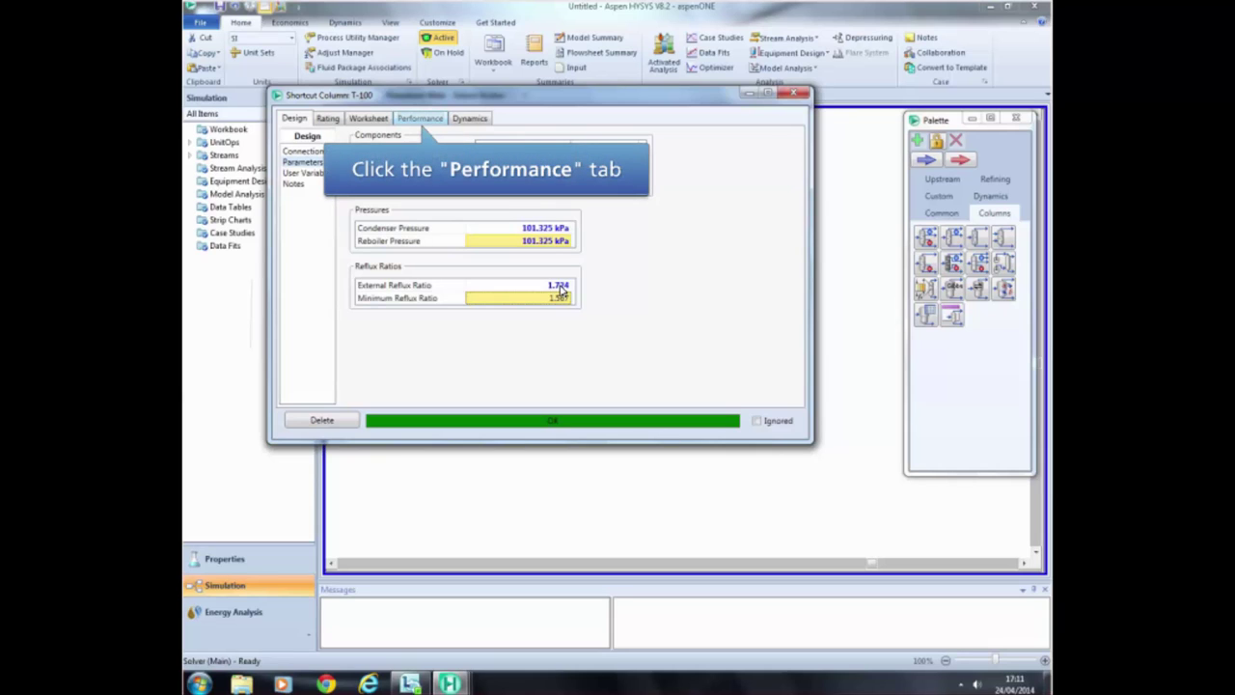
# - Check T-100's Performance results for trays, temperatures and flows, then close the column window
pyautogui.click(430, 119)
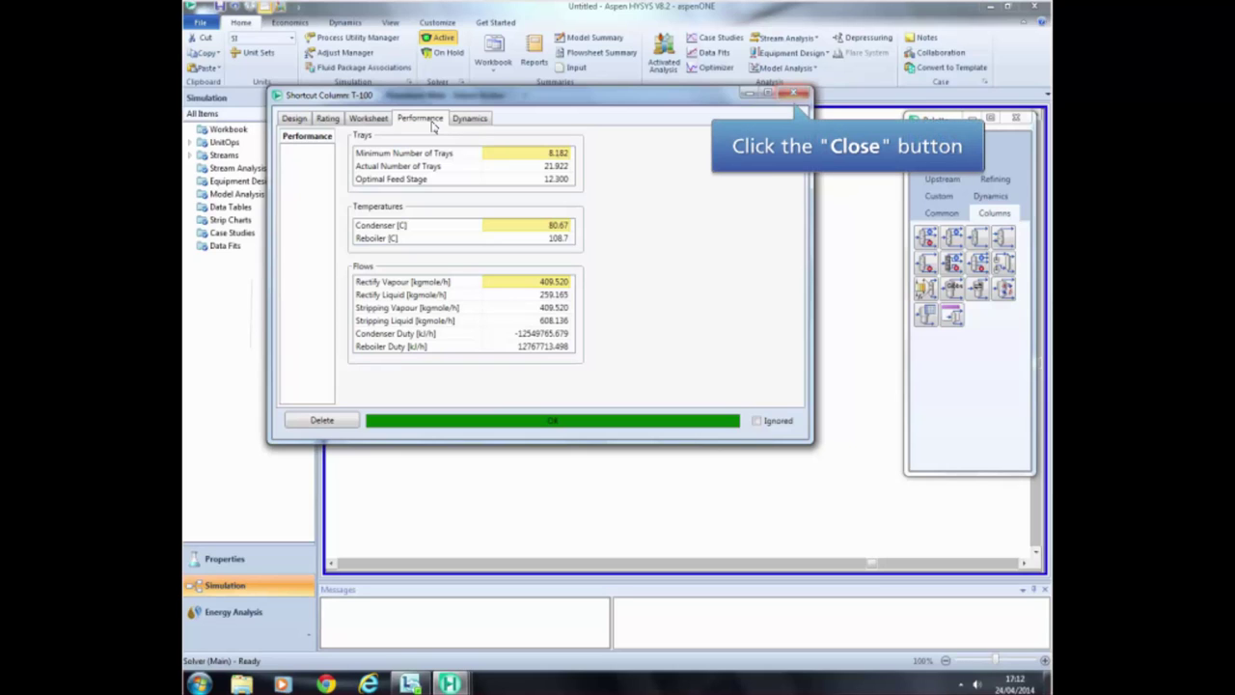
pyautogui.click(801, 94)
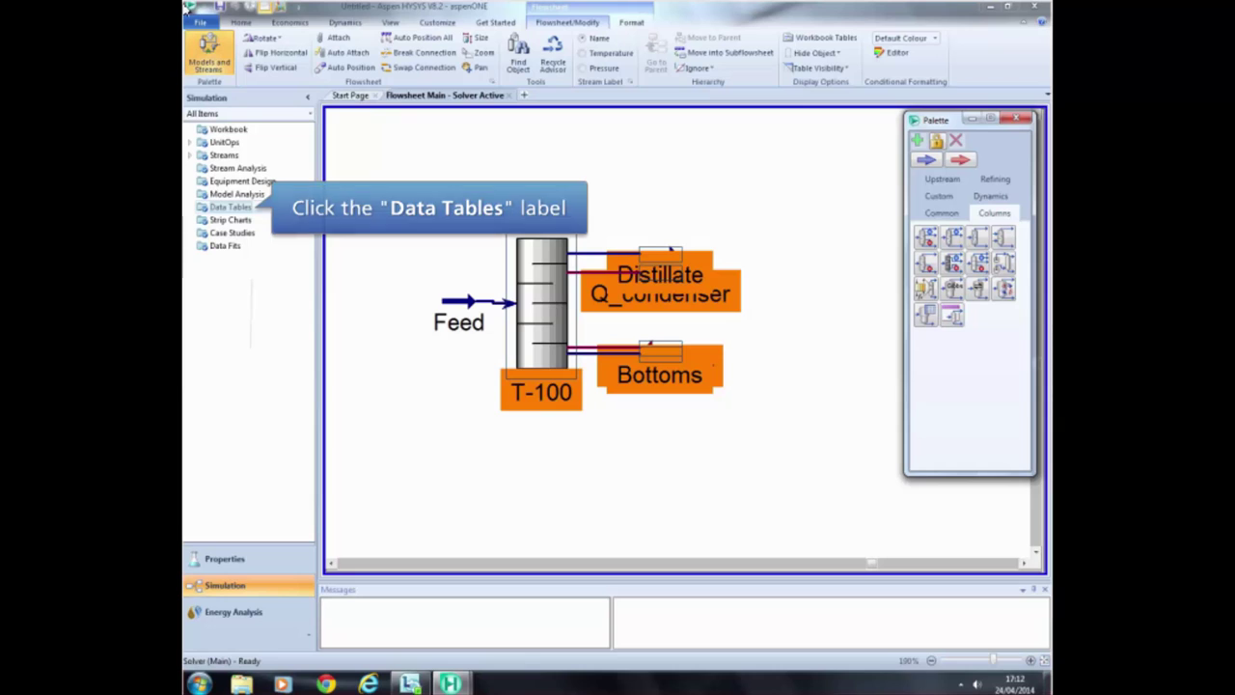
# - Add data table ProcData1 under Data Tables and bring up the Variable Navigator for it
pyautogui.click(244, 207)
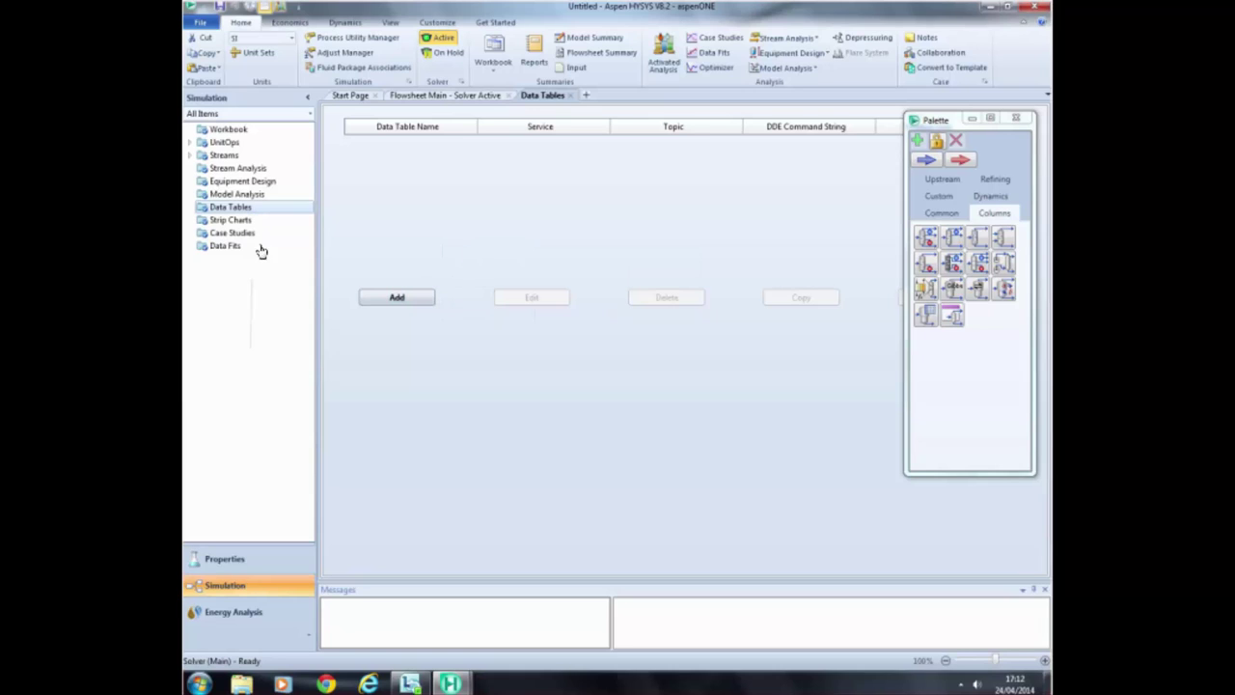
pyautogui.click(396, 297)
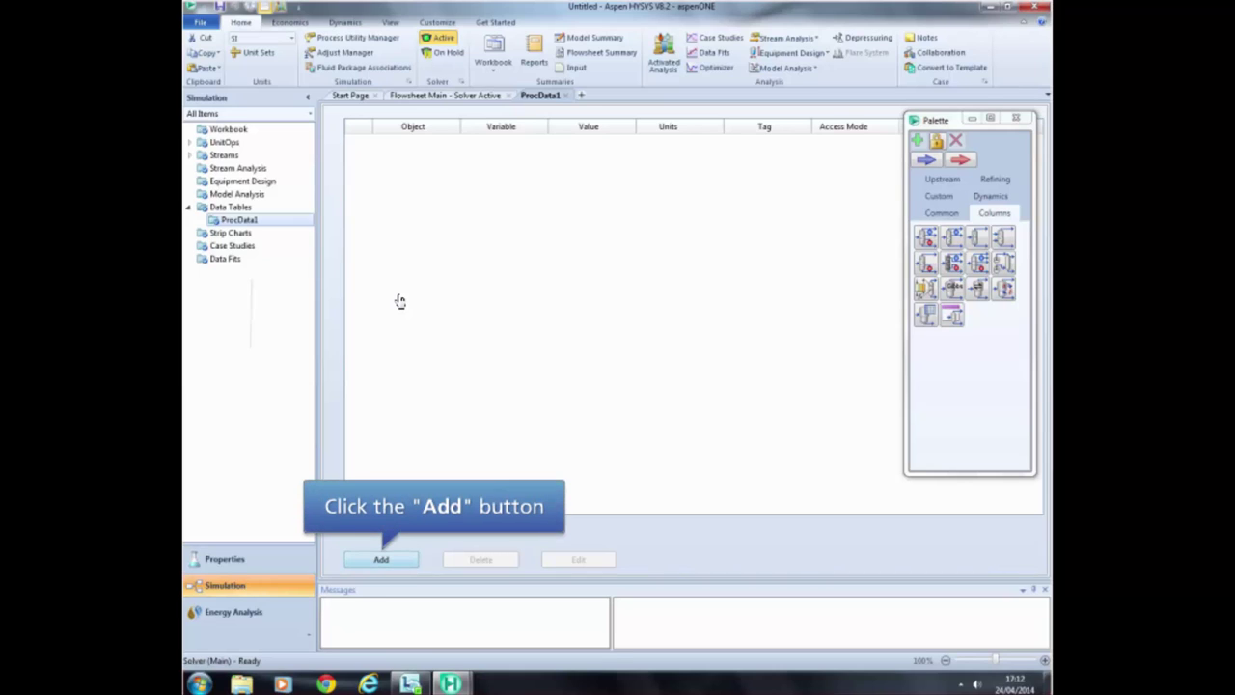
pyautogui.click(397, 559)
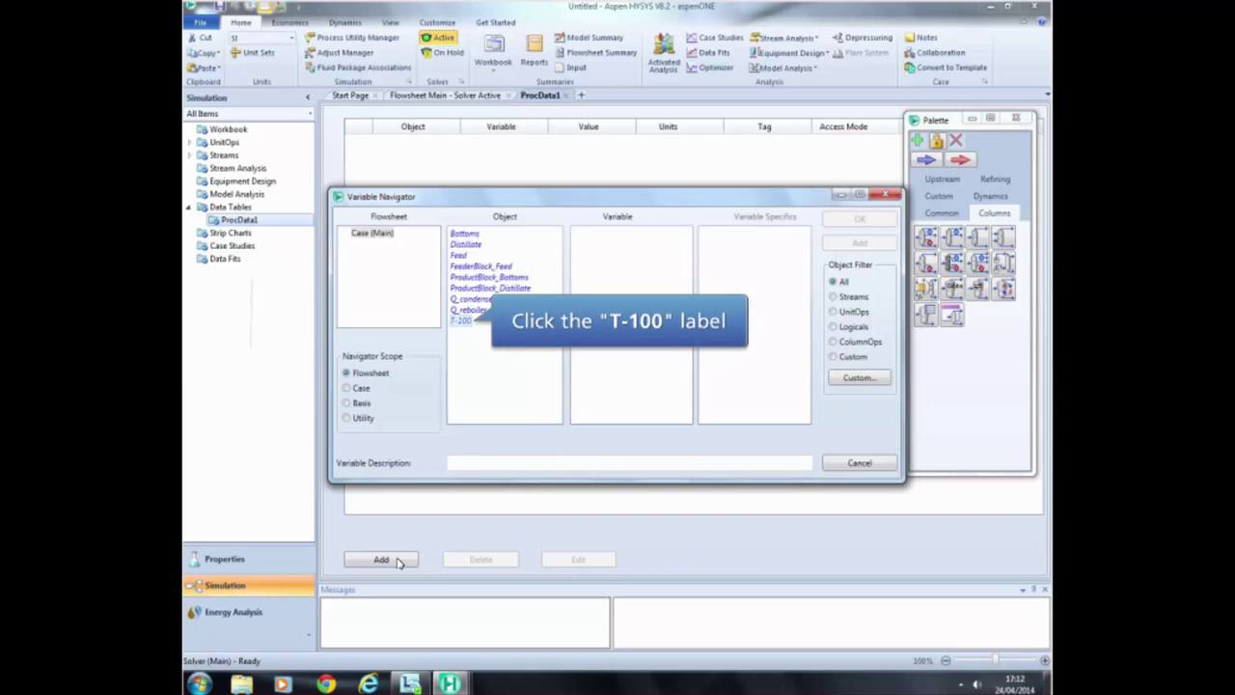
# - Add T-100's External Reflux, Actual Trays, Condenser Duty and Reboiler Duty to ProcData1
pyautogui.click(465, 322)
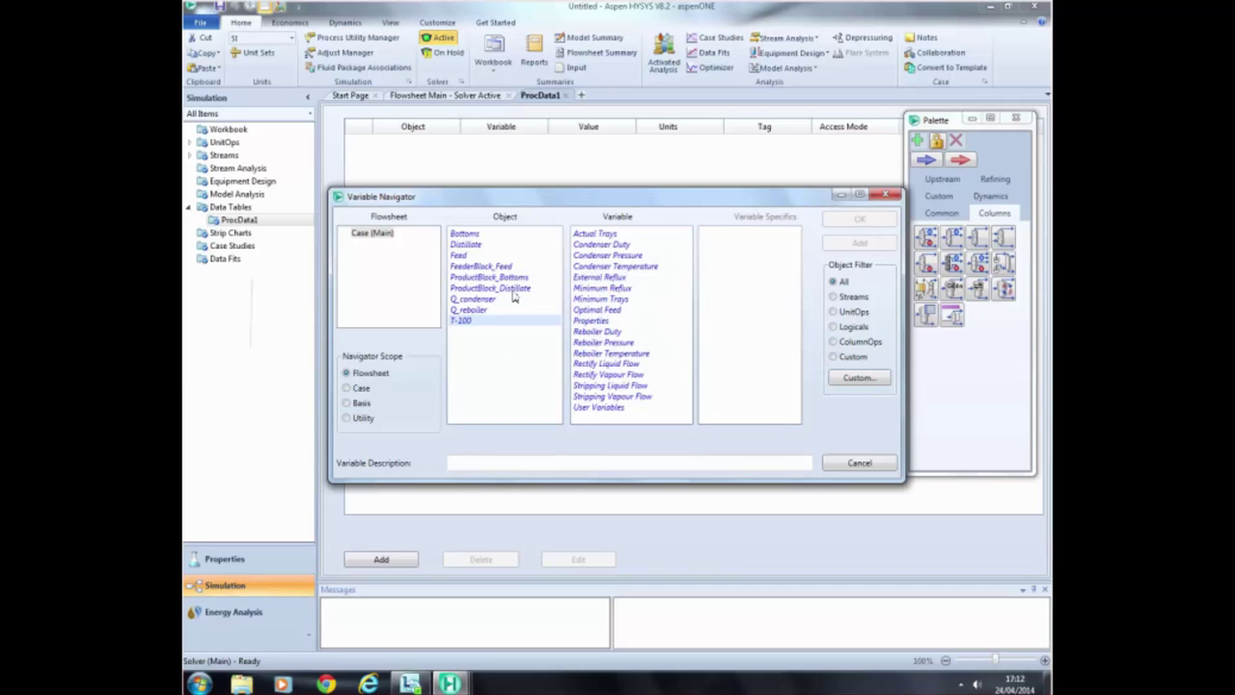
pyautogui.click(614, 278)
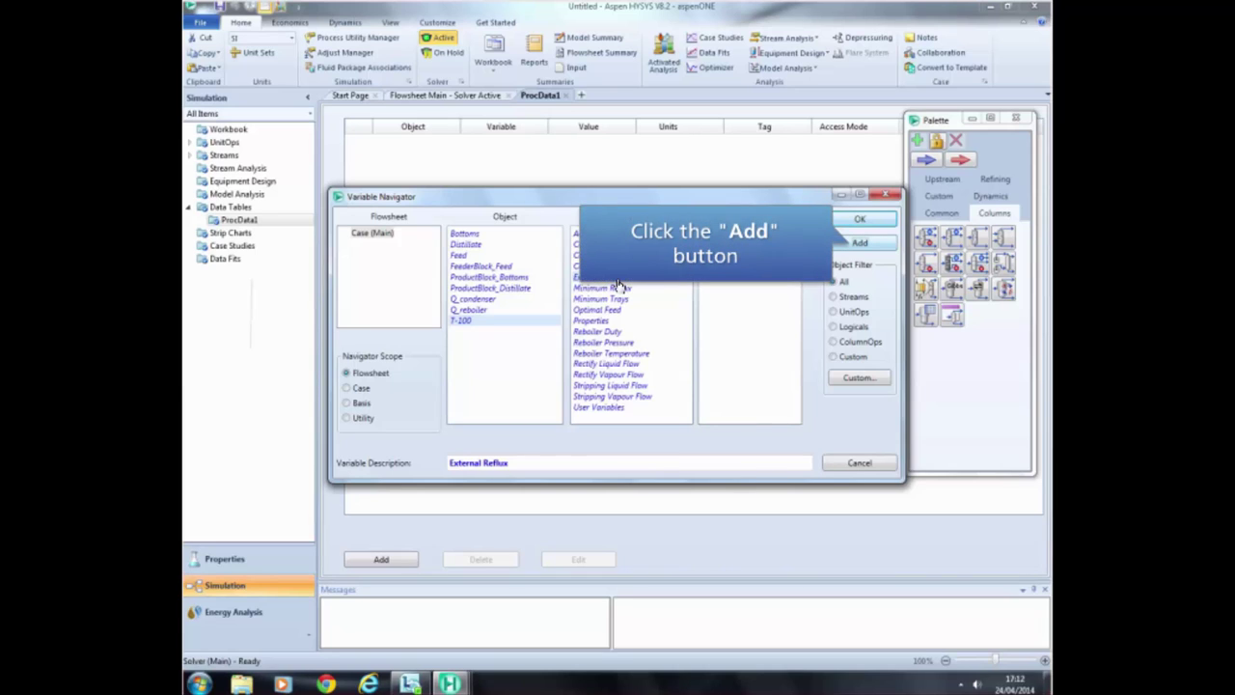
pyautogui.click(855, 244)
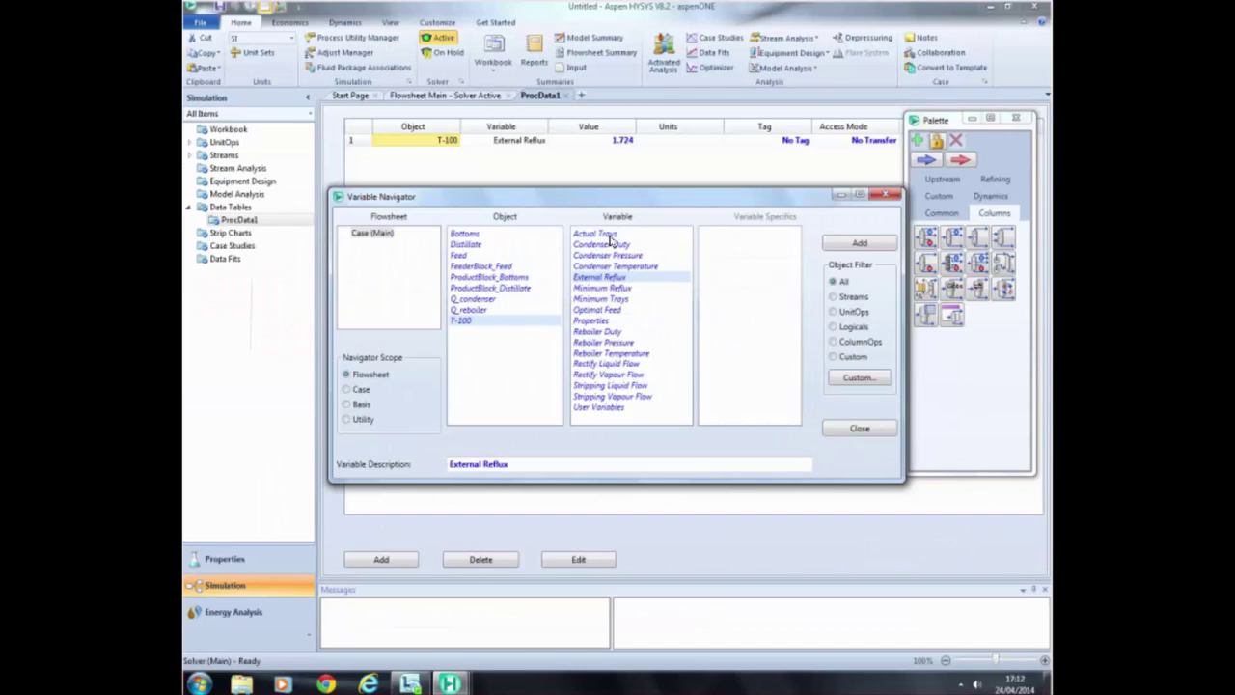
pyautogui.click(612, 237)
pyautogui.click(860, 242)
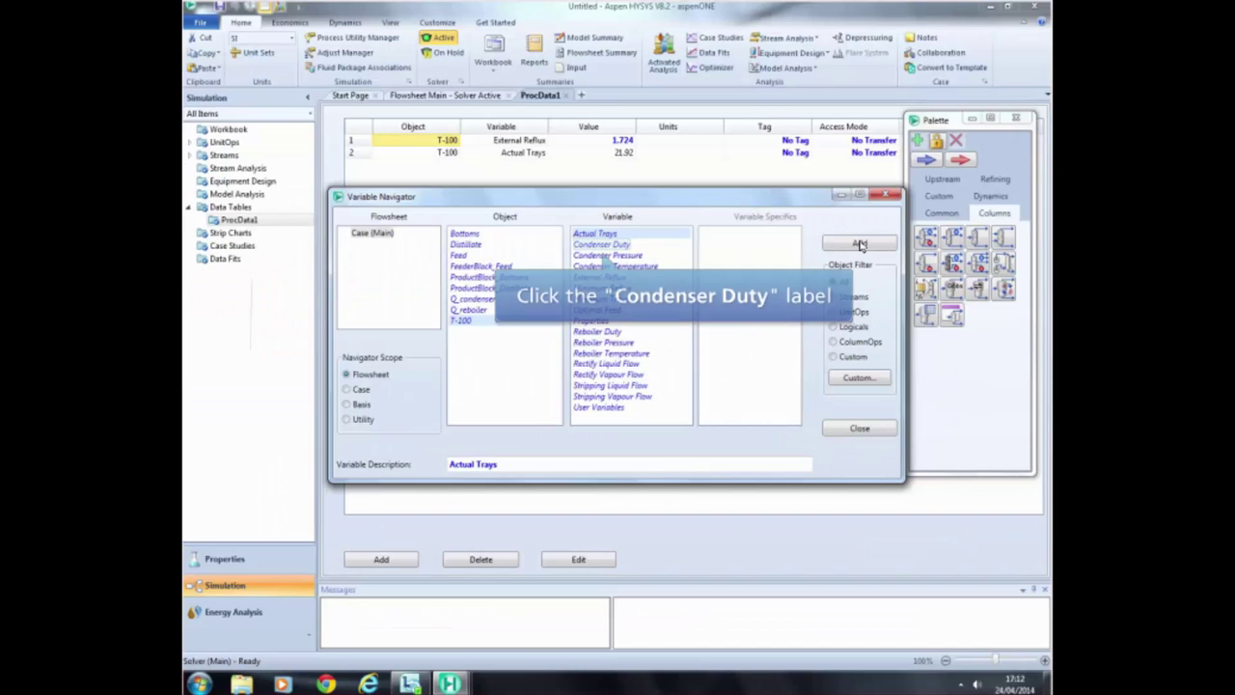
pyautogui.click(617, 245)
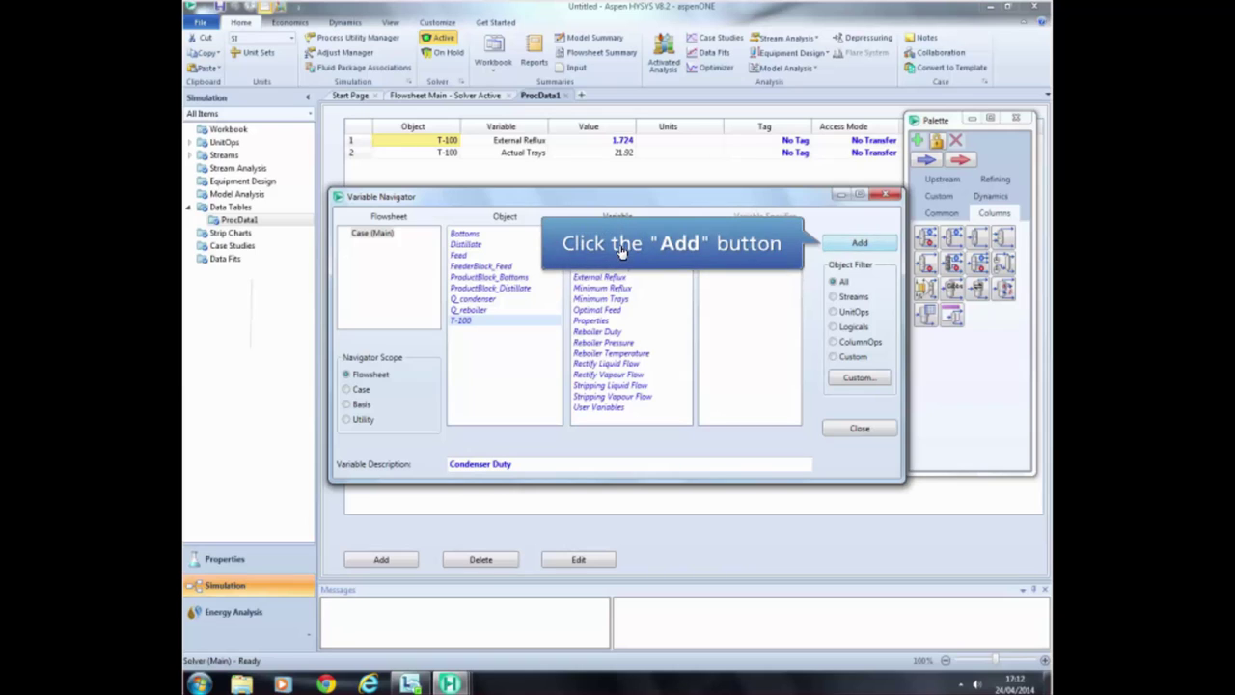
pyautogui.click(839, 243)
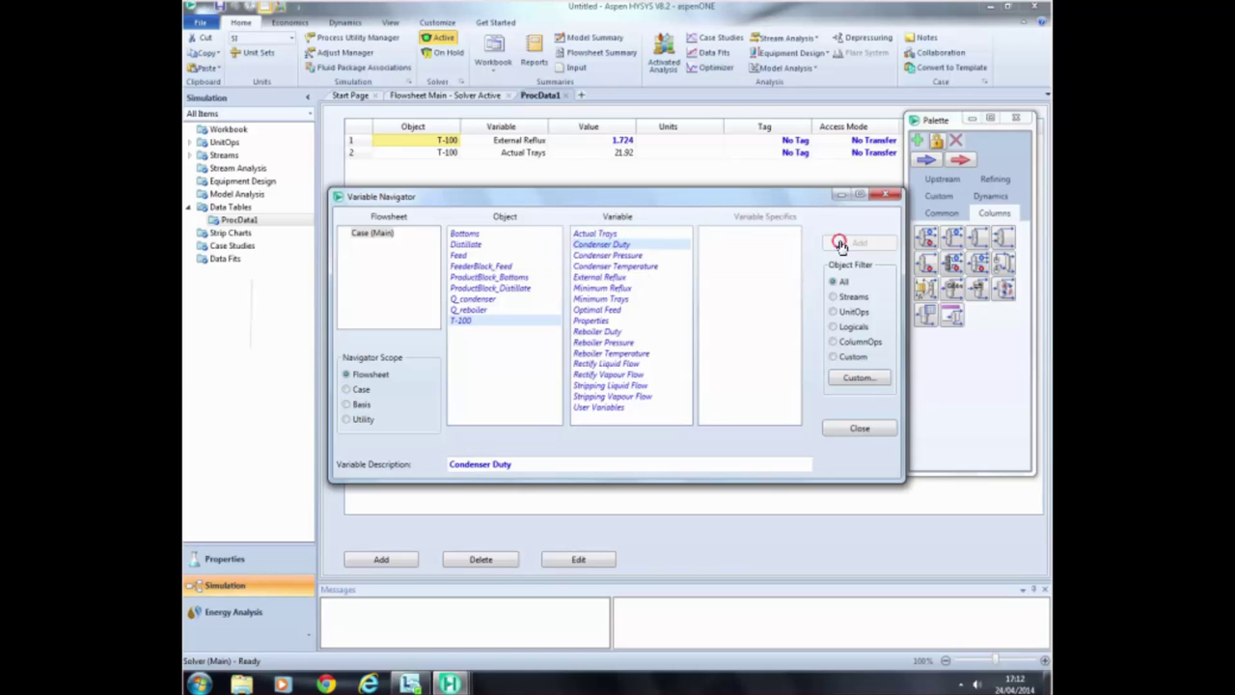
pyautogui.click(606, 332)
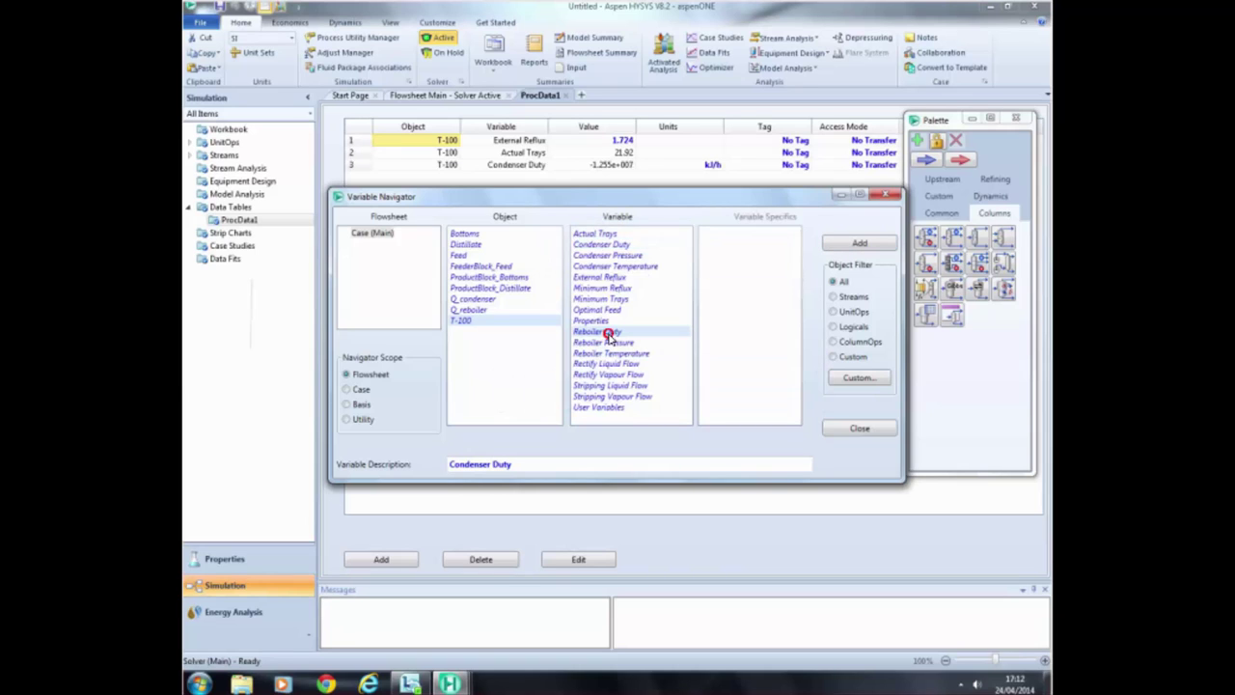
pyautogui.click(859, 244)
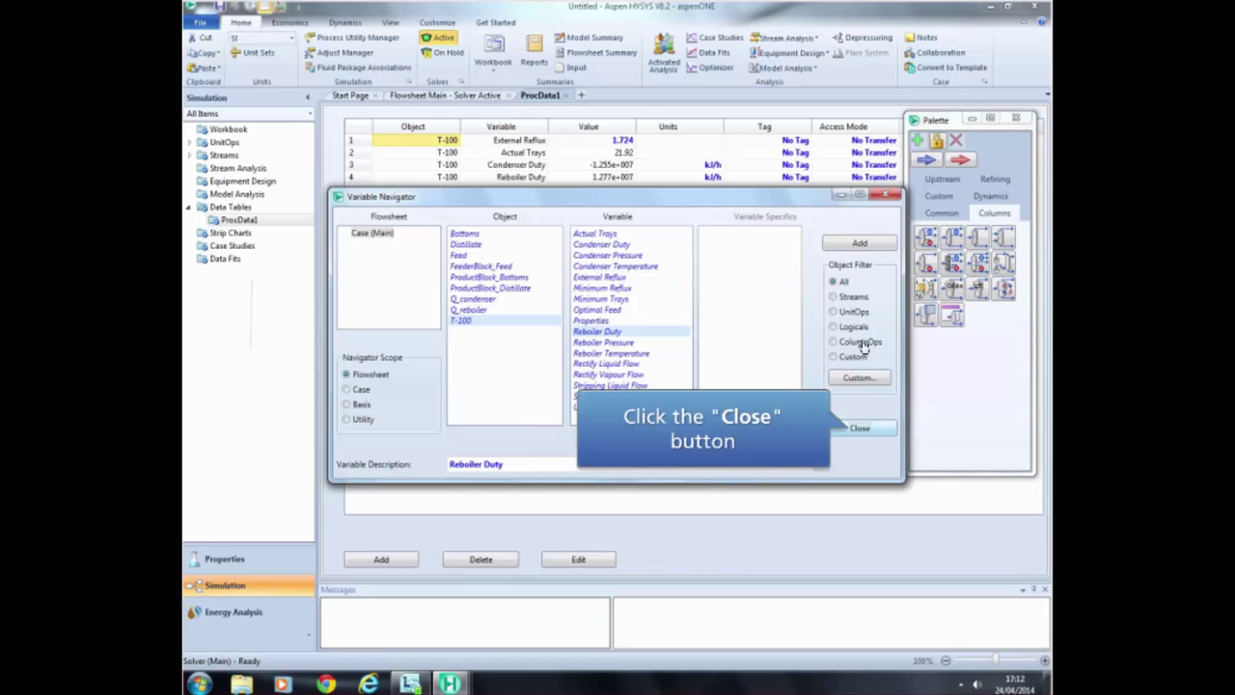
pyautogui.click(858, 428)
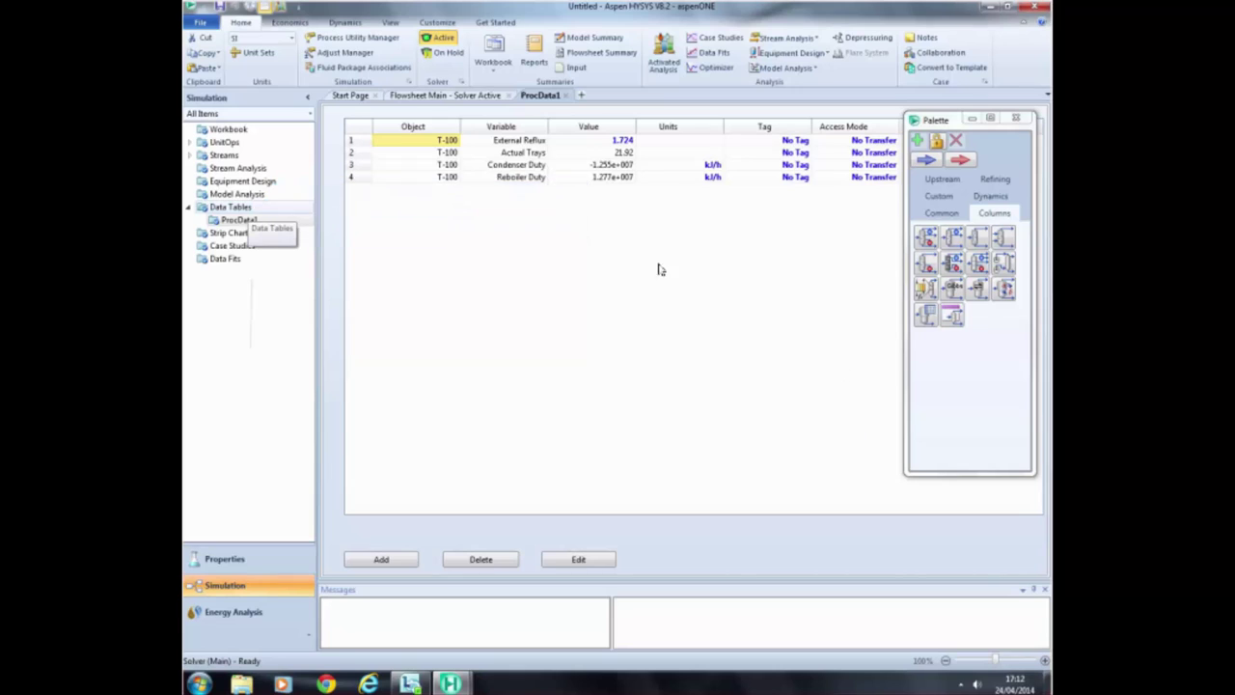
# - Rename ProcData1 to 'Reflux ratio' and open that data table
pyautogui.click(245, 211)
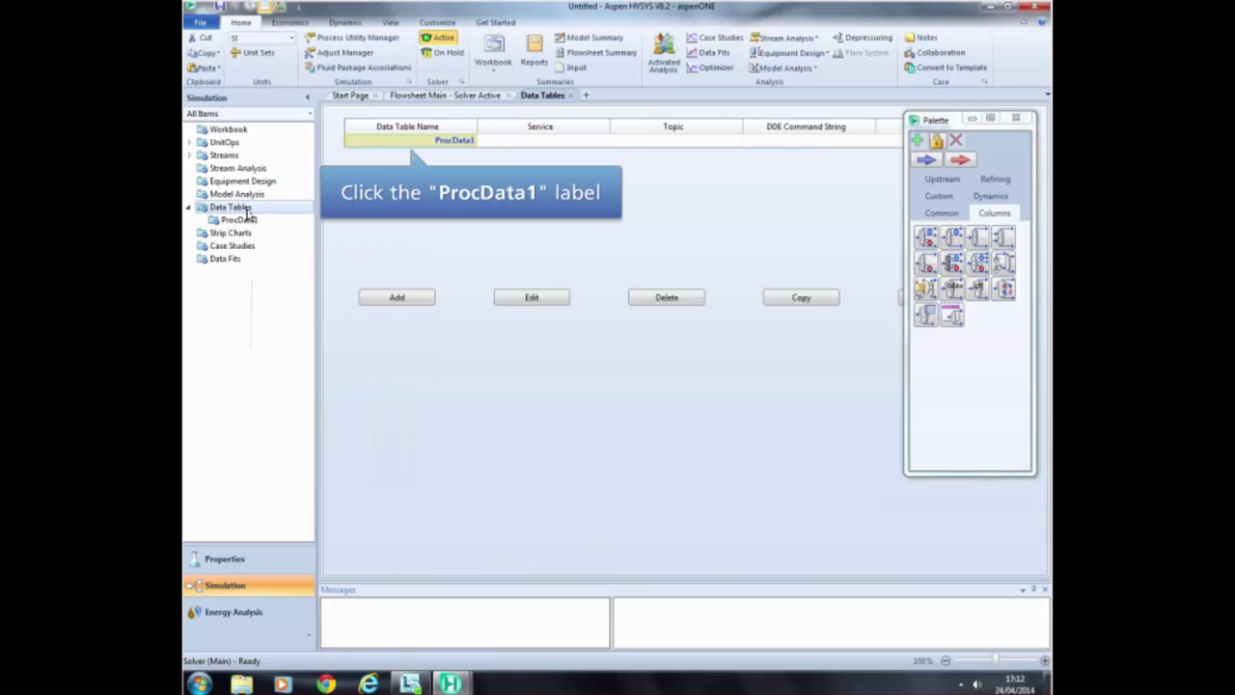
pyautogui.click(471, 142)
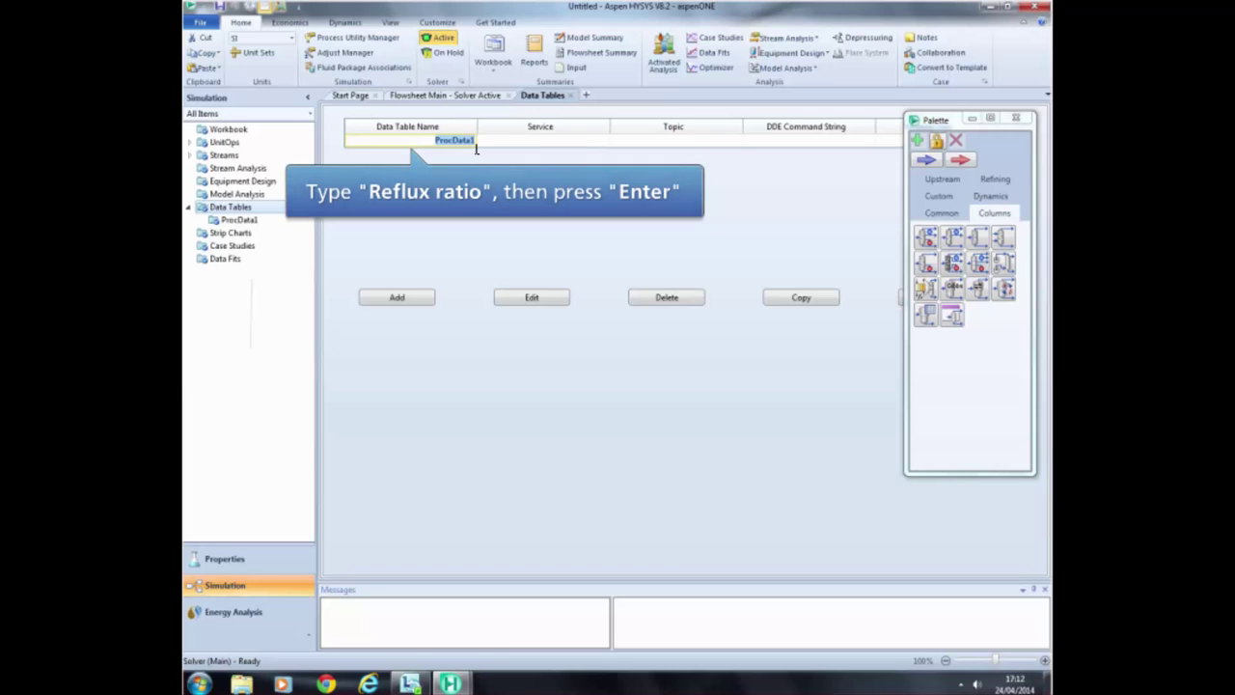
pyautogui.write('Reflux ratio')
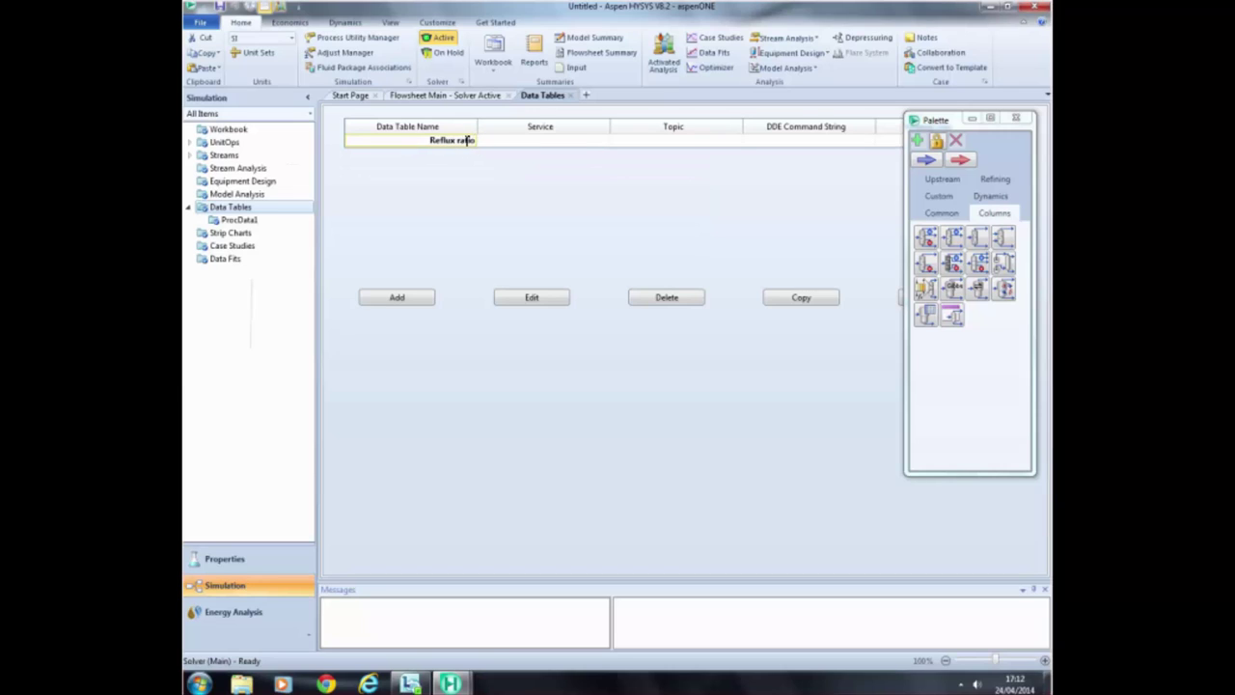
pyautogui.press('Return')
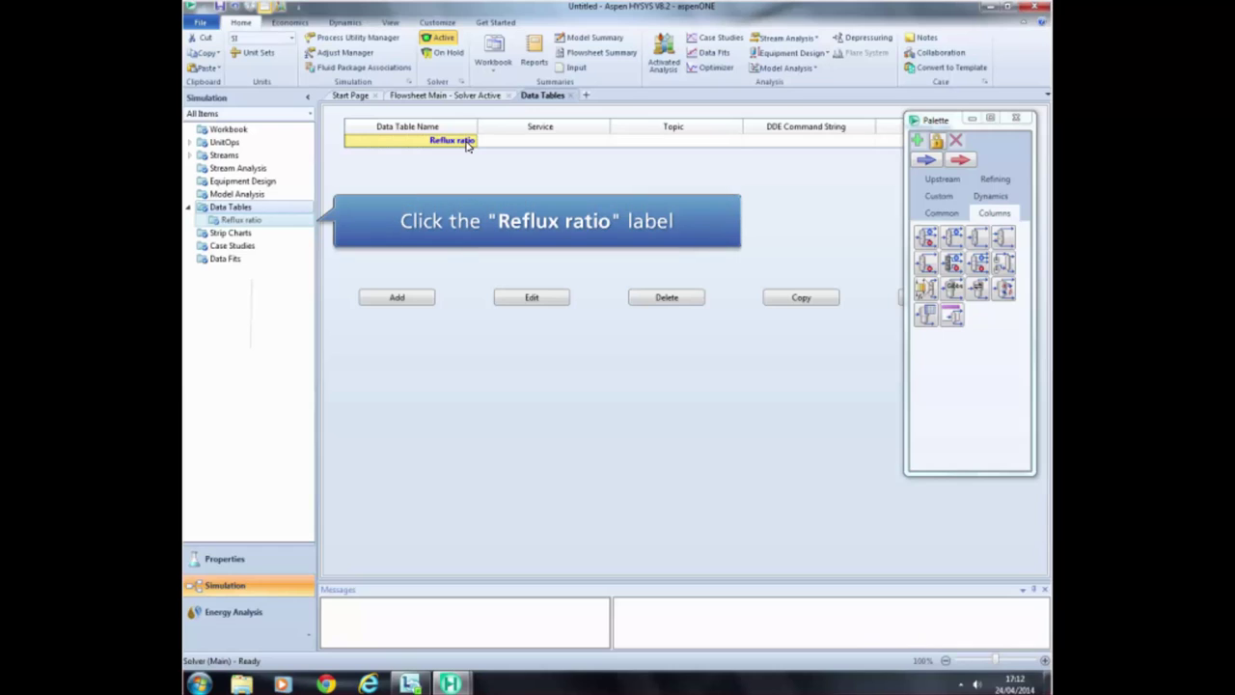
pyautogui.click(260, 223)
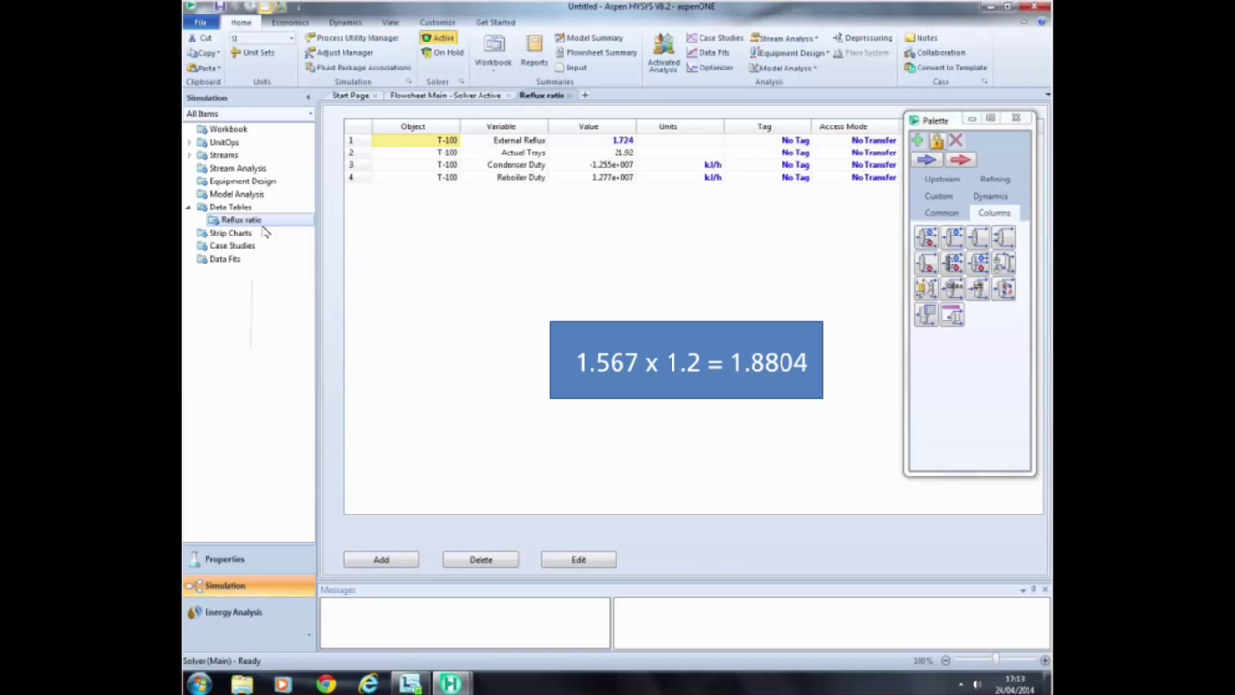
# - Change External Reflux to 1.8804 in the data table, then go back to the main flowsheet
pyautogui.click(613, 143)
pyautogui.write('1')
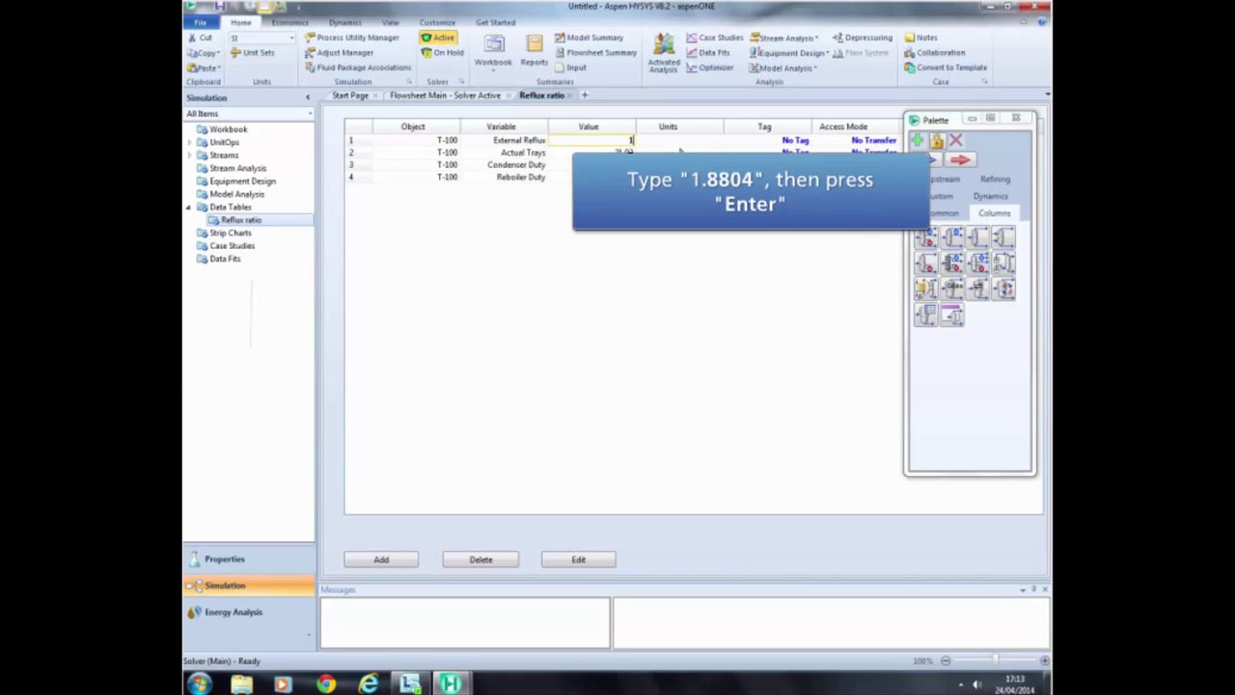
pyautogui.write('.8804')
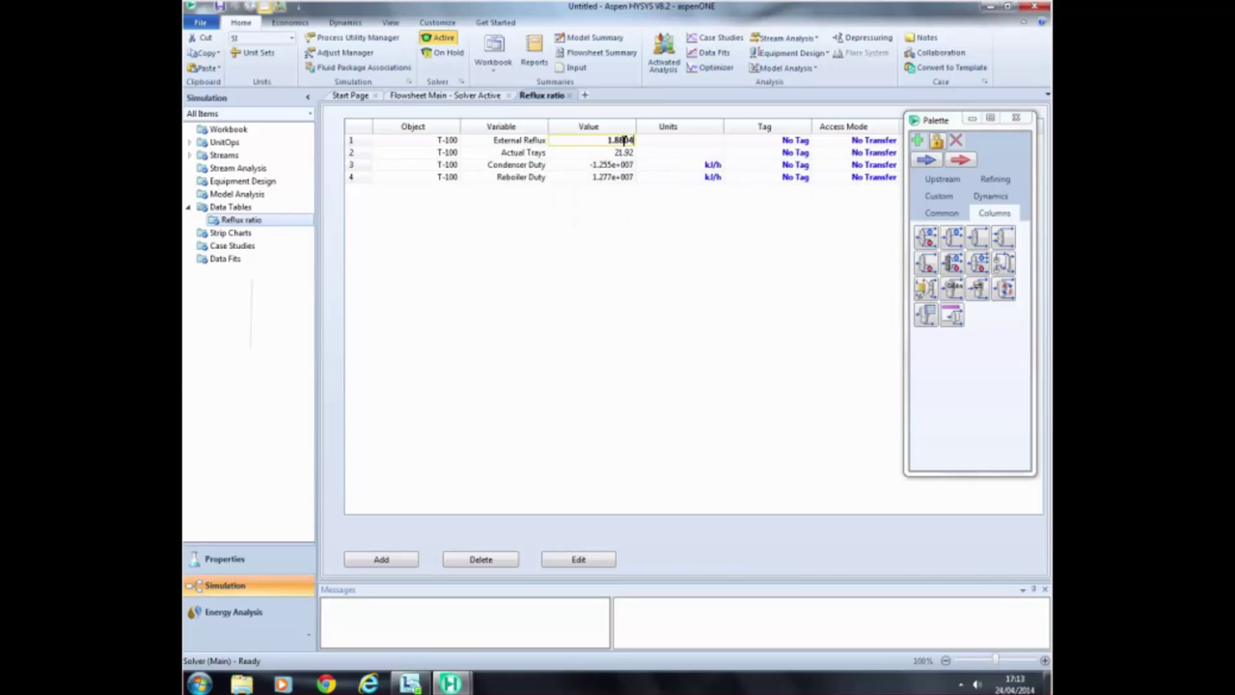
pyautogui.press('Return')
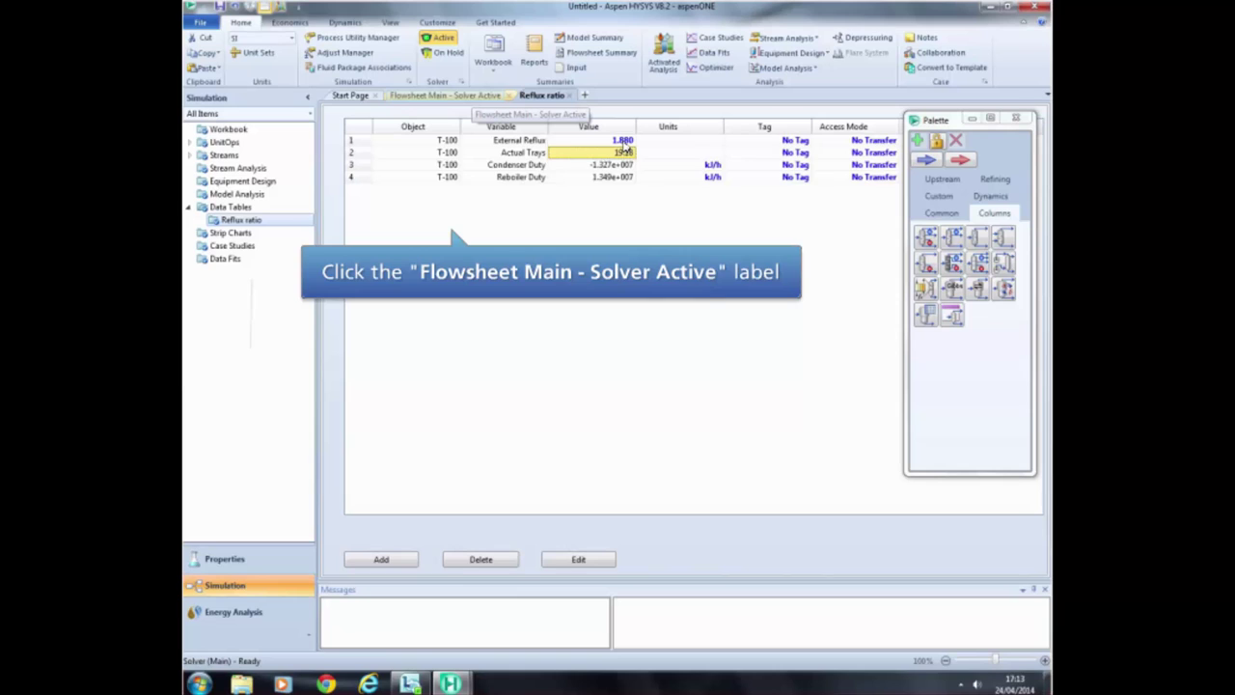
pyautogui.click(445, 94)
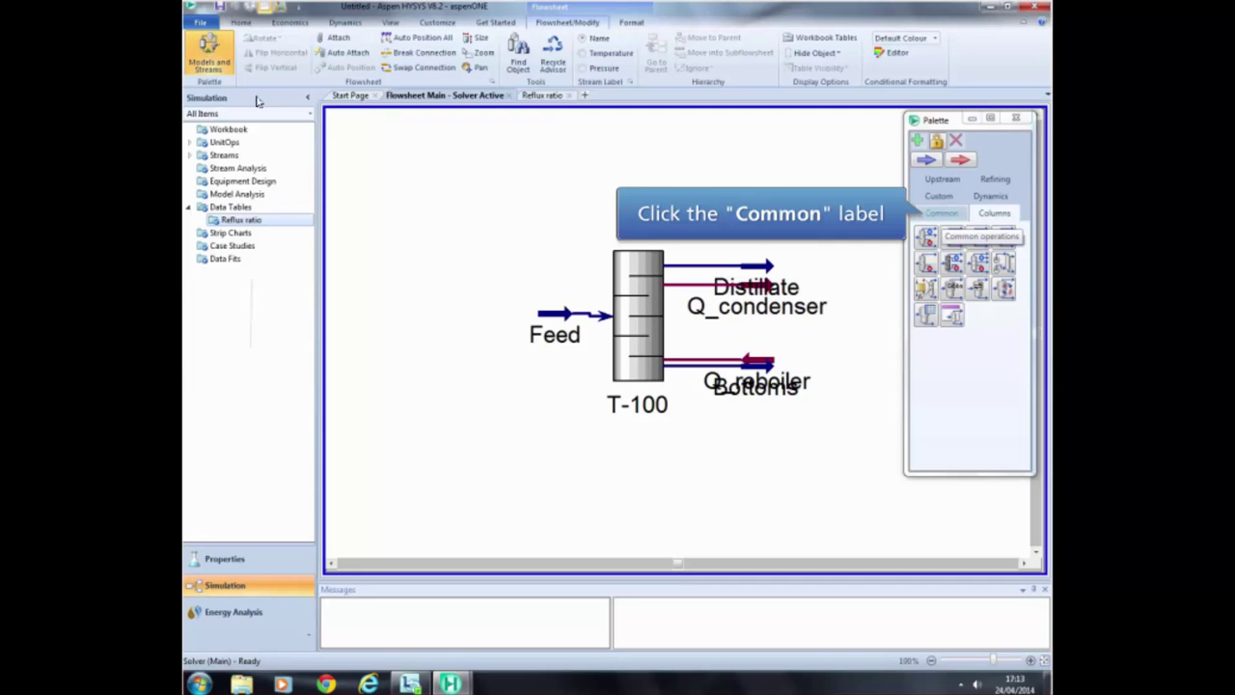
# - Place a Spreadsheet from the Common palette onto the flowsheet, above and left of T-100
pyautogui.click(941, 213)
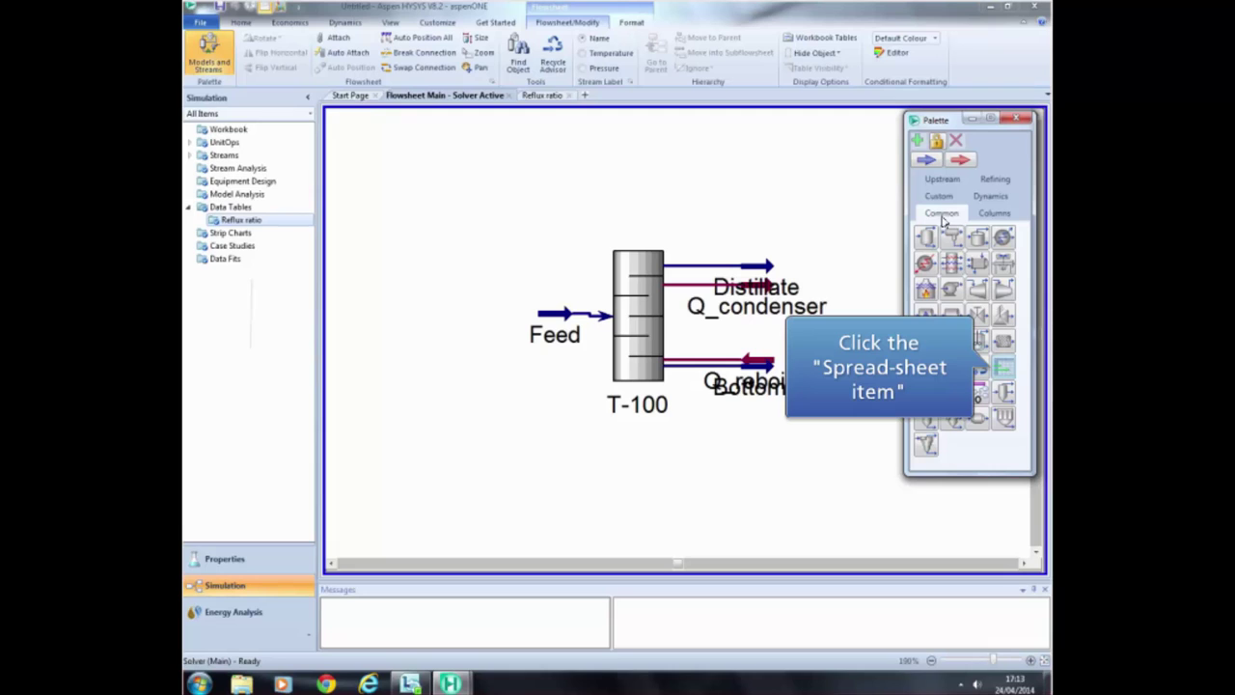
pyautogui.click(1007, 369)
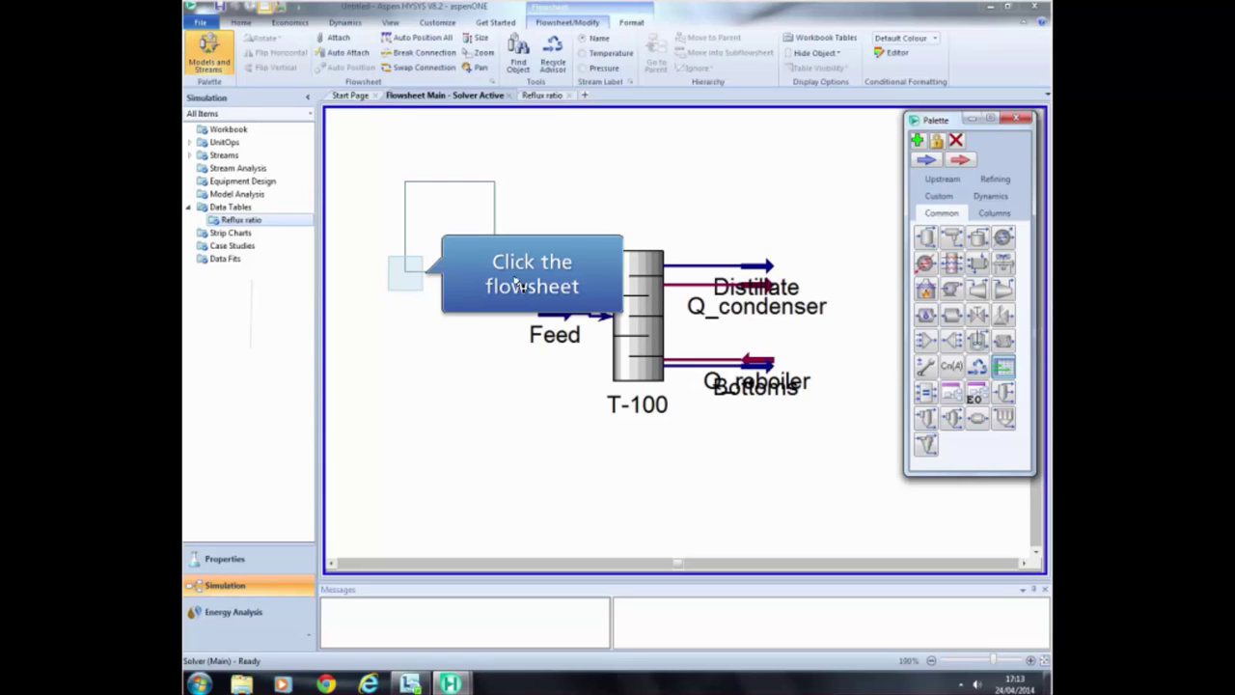
pyautogui.click(406, 275)
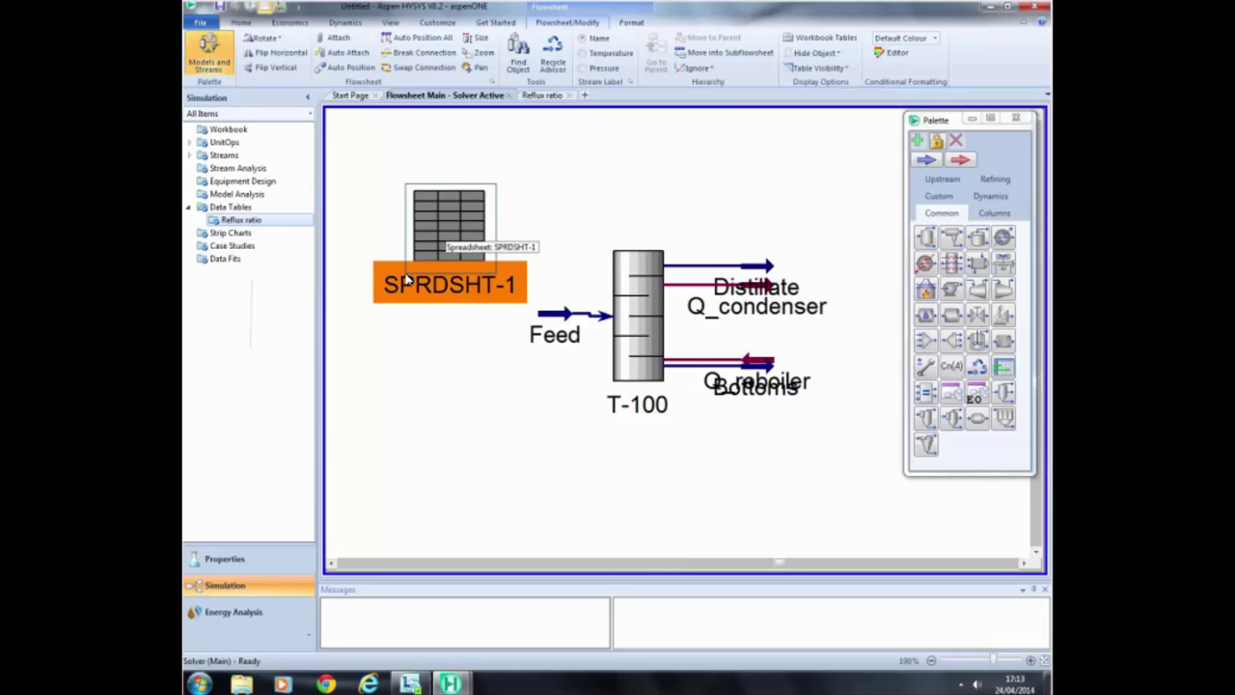
# - Rename spreadsheet SPRDSHT-1 to SPRDSHT-RefluxRatio
pyautogui.doubleClick(450, 237)
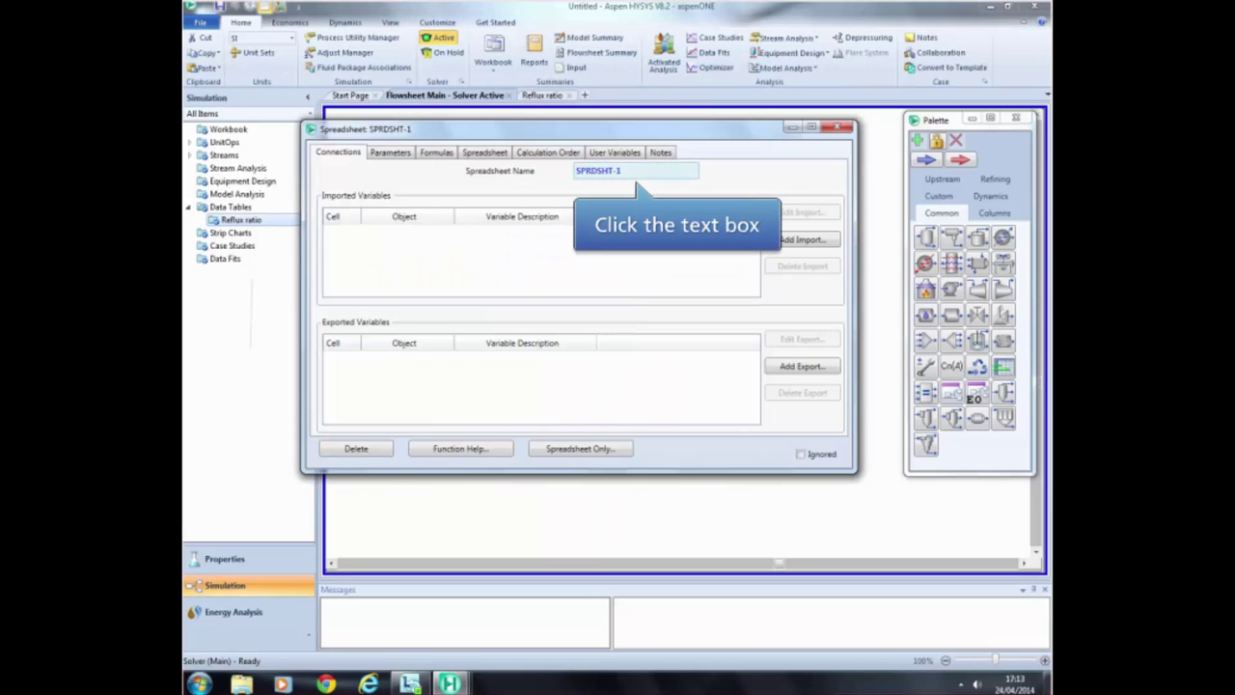
pyautogui.click(634, 170)
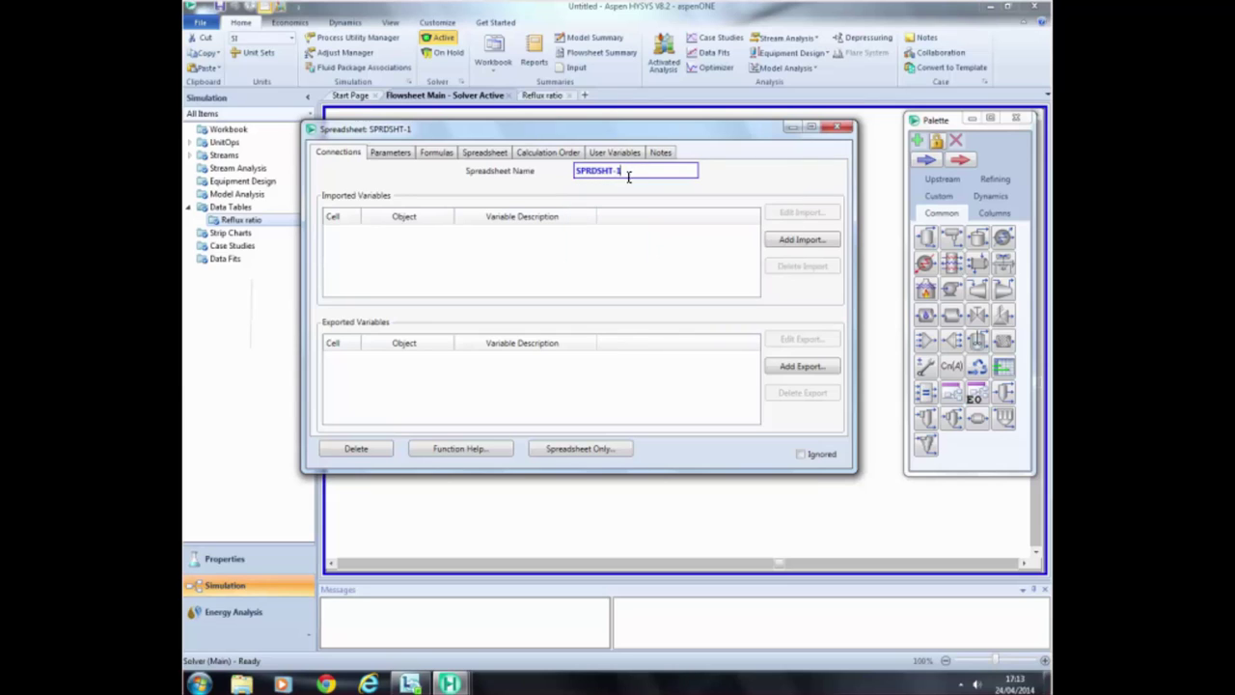
pyautogui.press('BackSpace')
pyautogui.write('RefluxRatio')
pyautogui.press('Return')
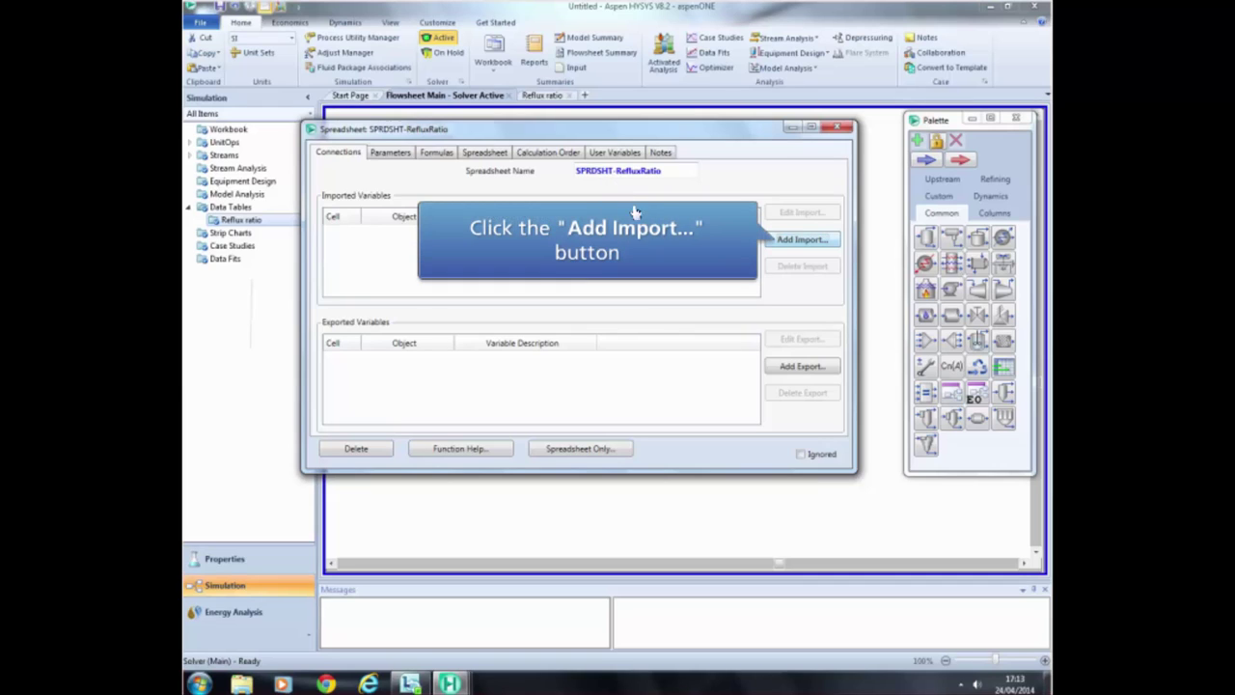
# - Import T-100's External Reflux into cell A1 and close the spreadsheet
pyautogui.click(799, 240)
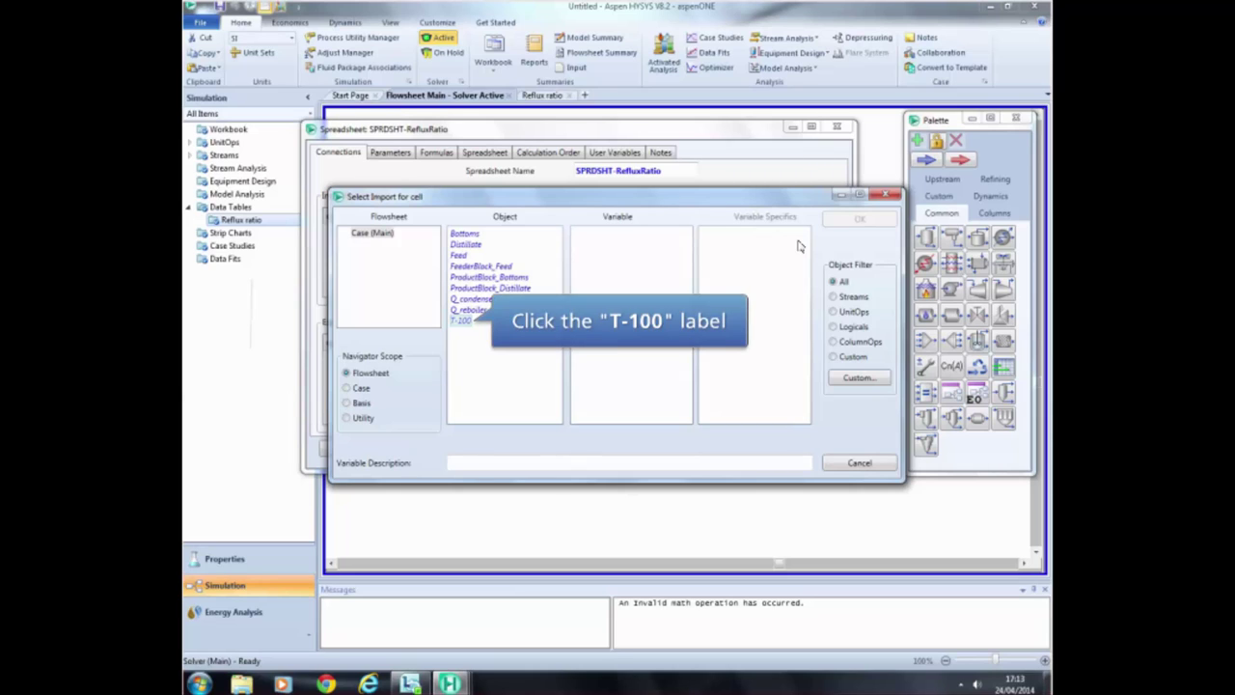
pyautogui.click(460, 322)
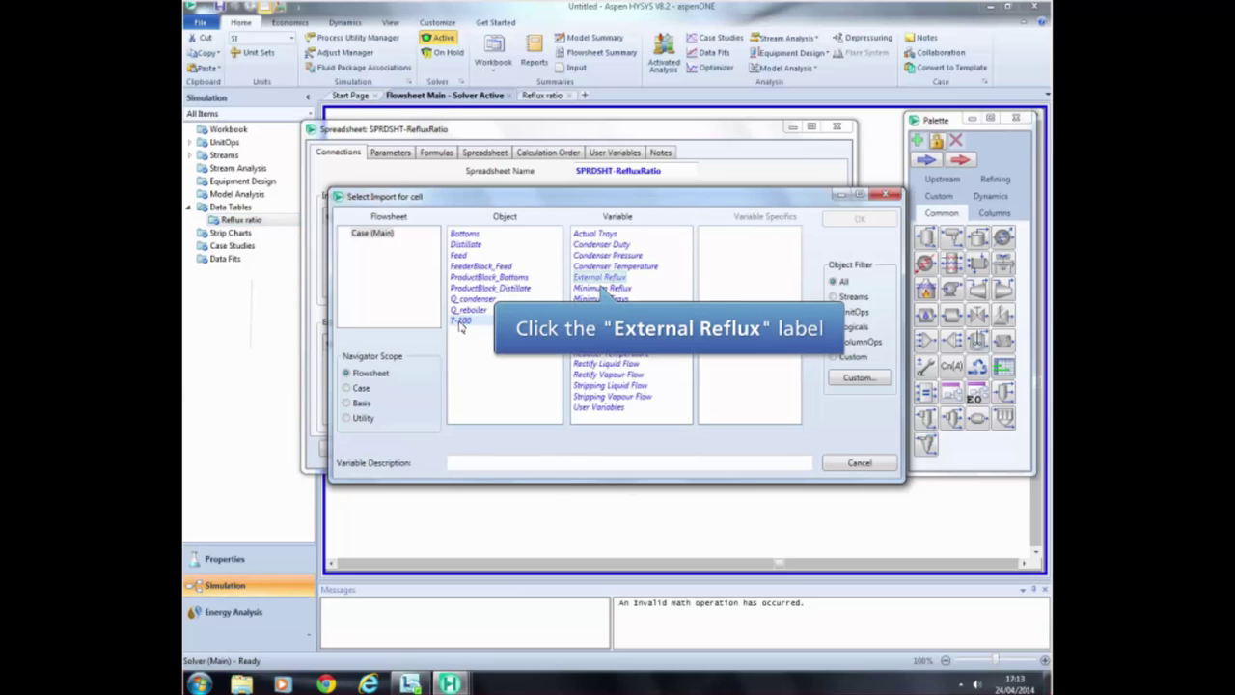
pyautogui.click(610, 278)
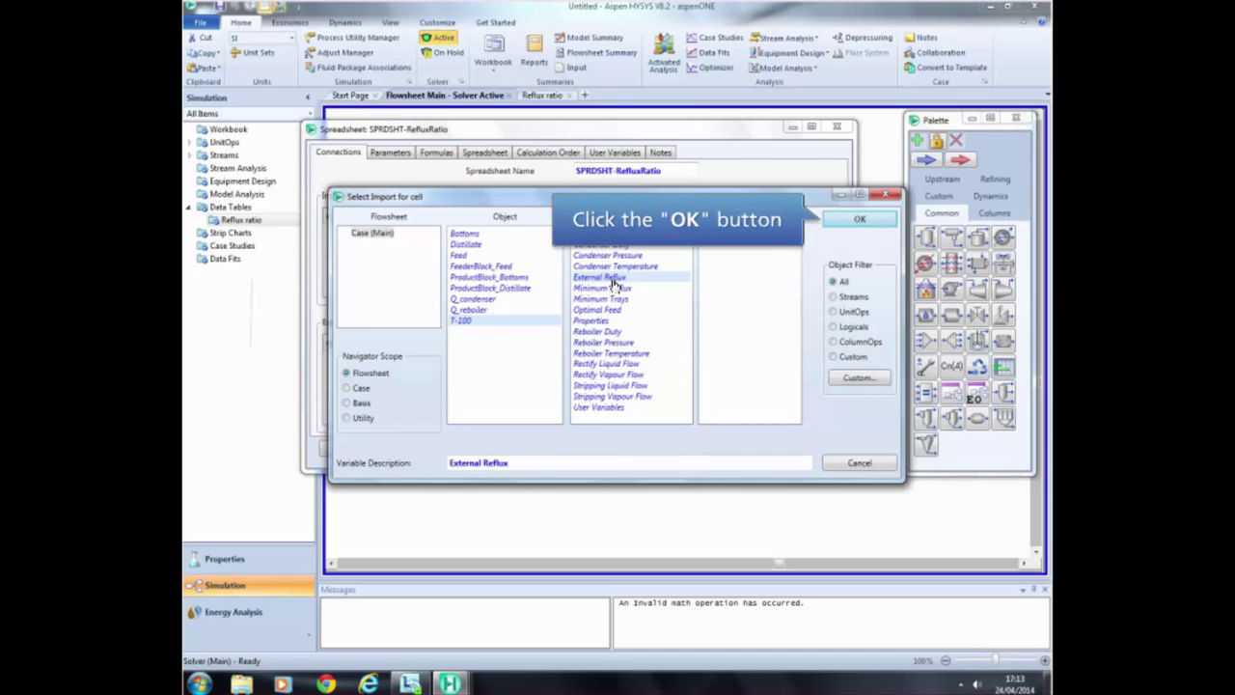
pyautogui.click(877, 223)
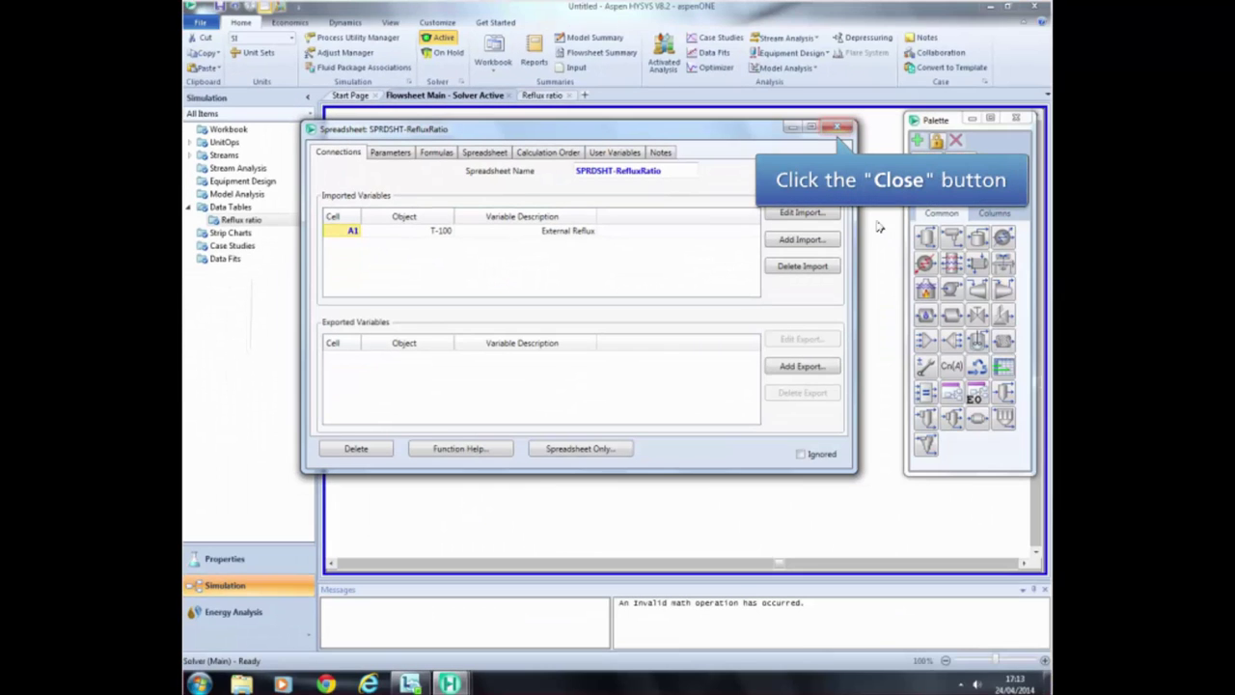
pyautogui.click(843, 128)
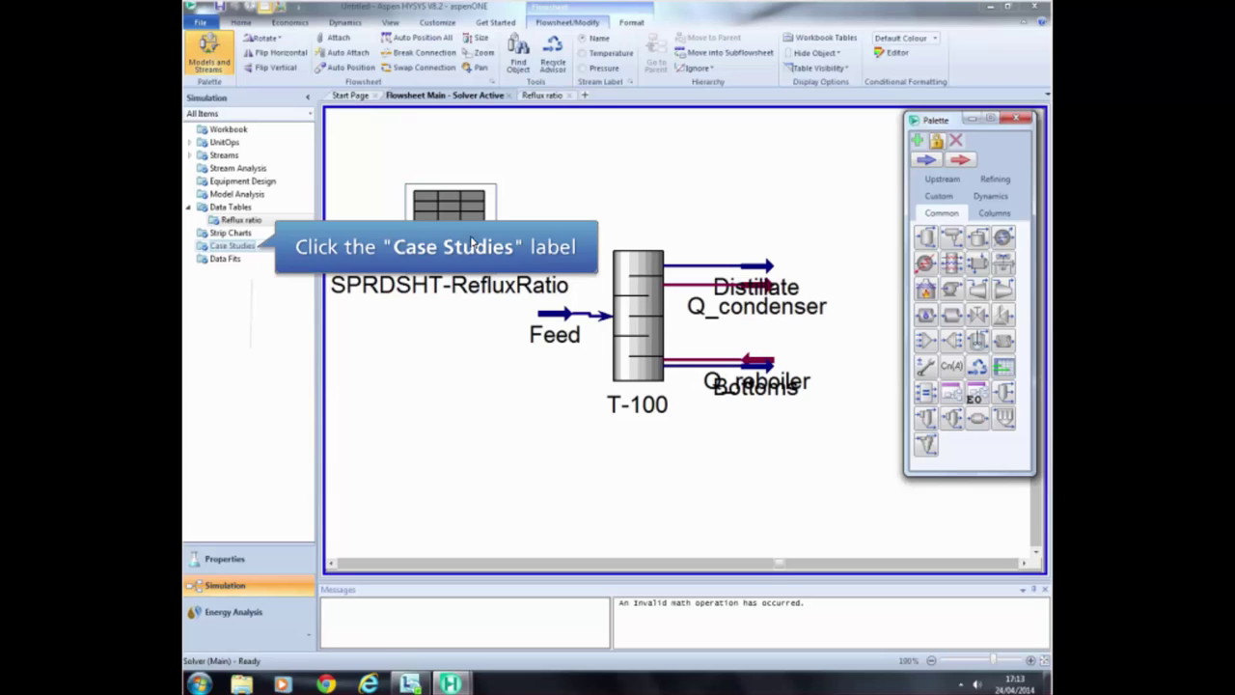
# - Add Case Study 1 from the Case Studies list
pyautogui.click(225, 249)
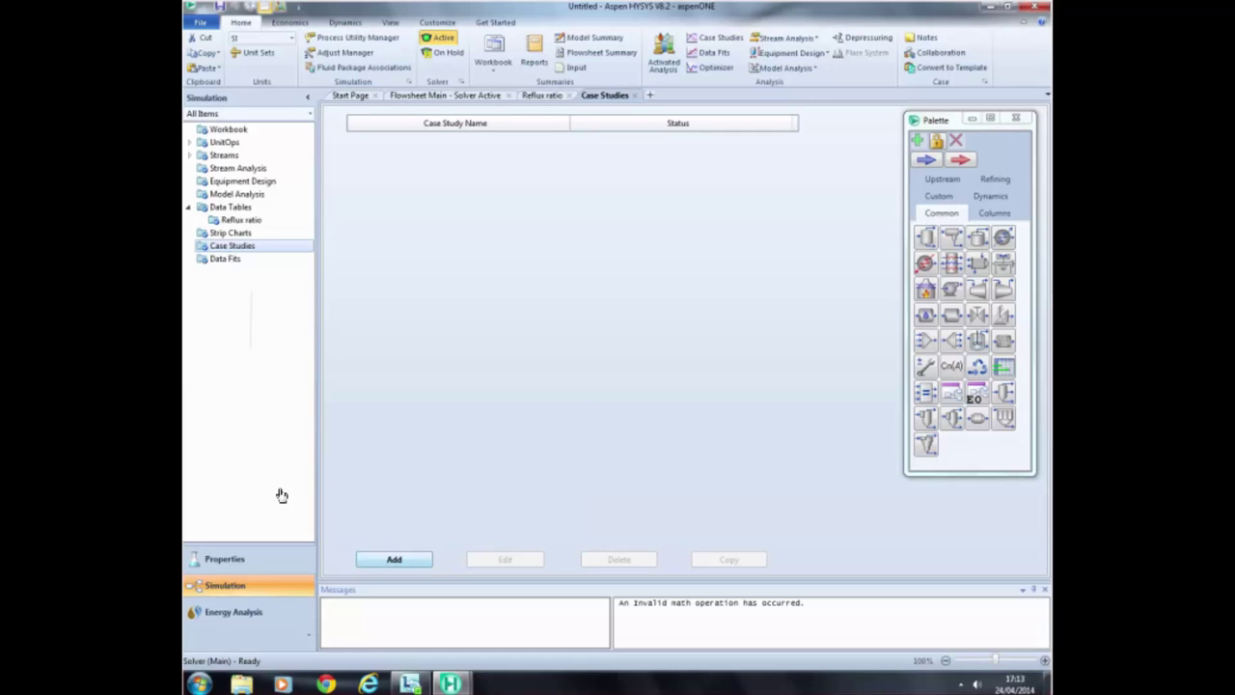
pyautogui.click(409, 561)
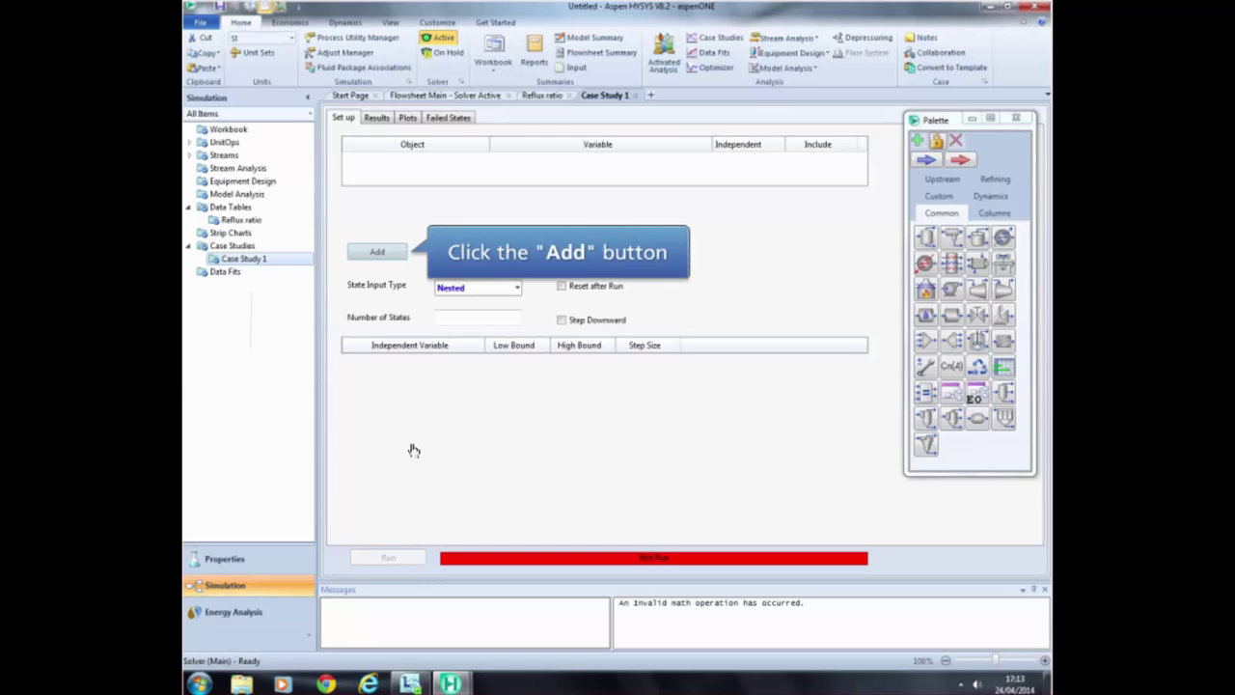
# - Add SPRDSHT-RefluxRatio's A1: External Reflux to the case study
pyautogui.click(388, 251)
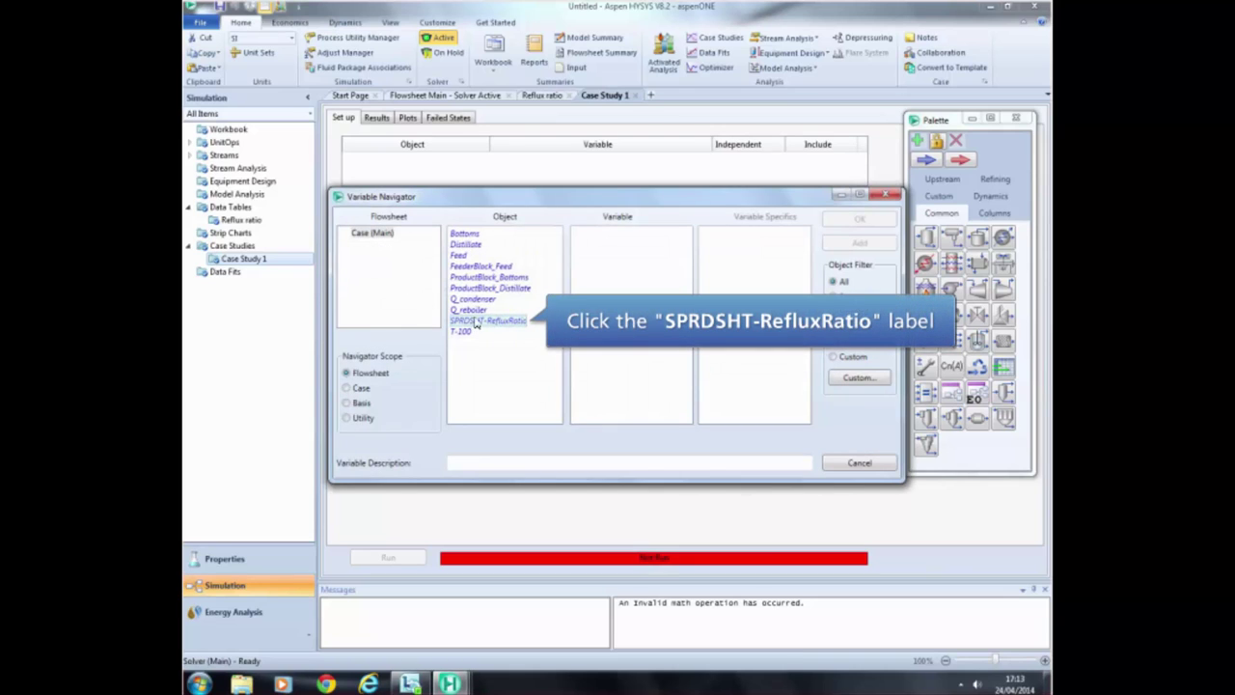
pyautogui.click(520, 321)
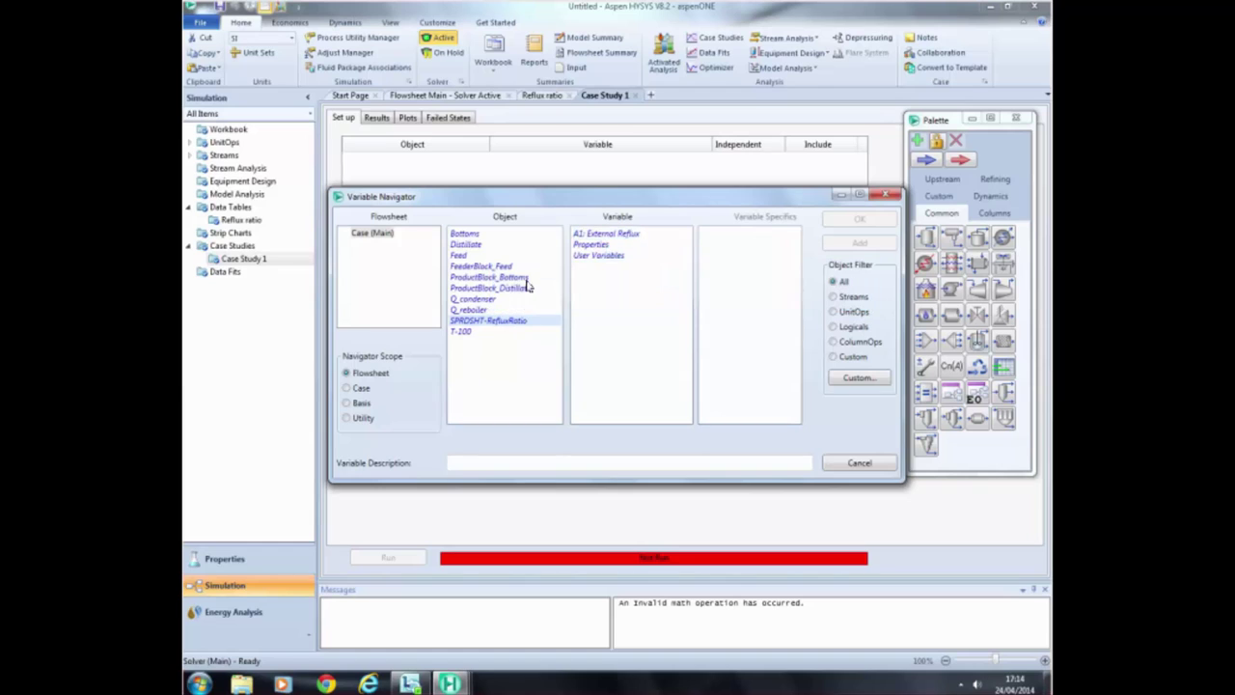
pyautogui.click(626, 236)
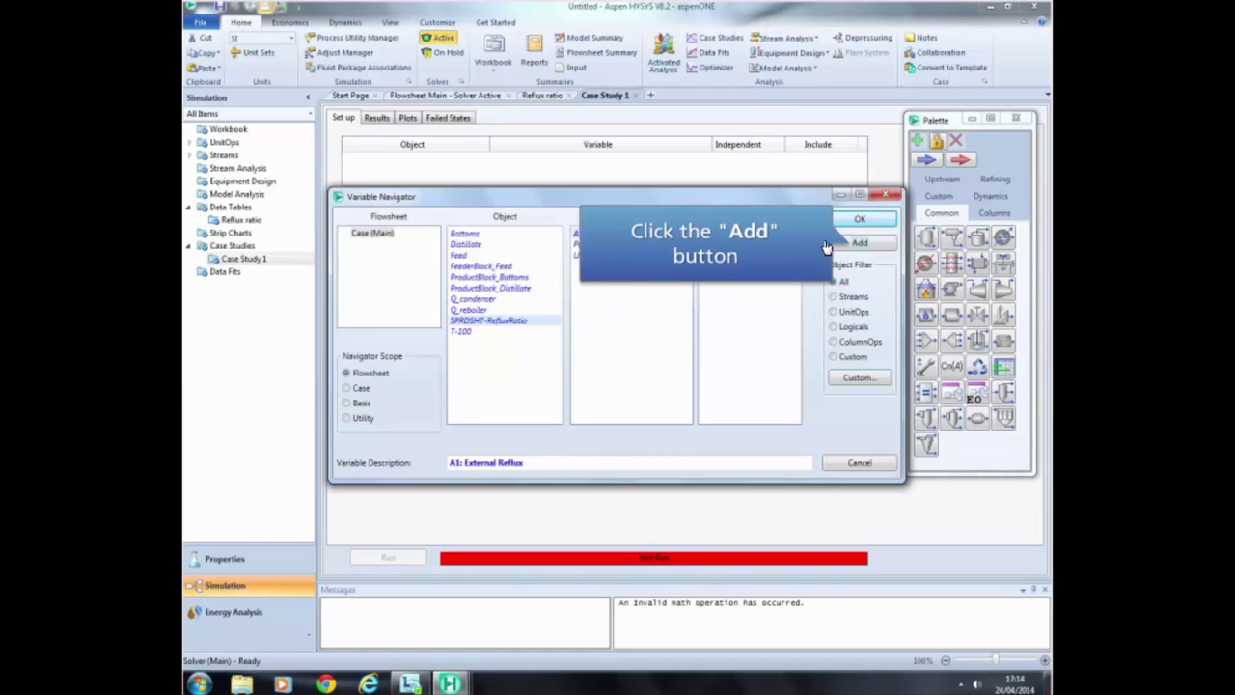
pyautogui.click(867, 245)
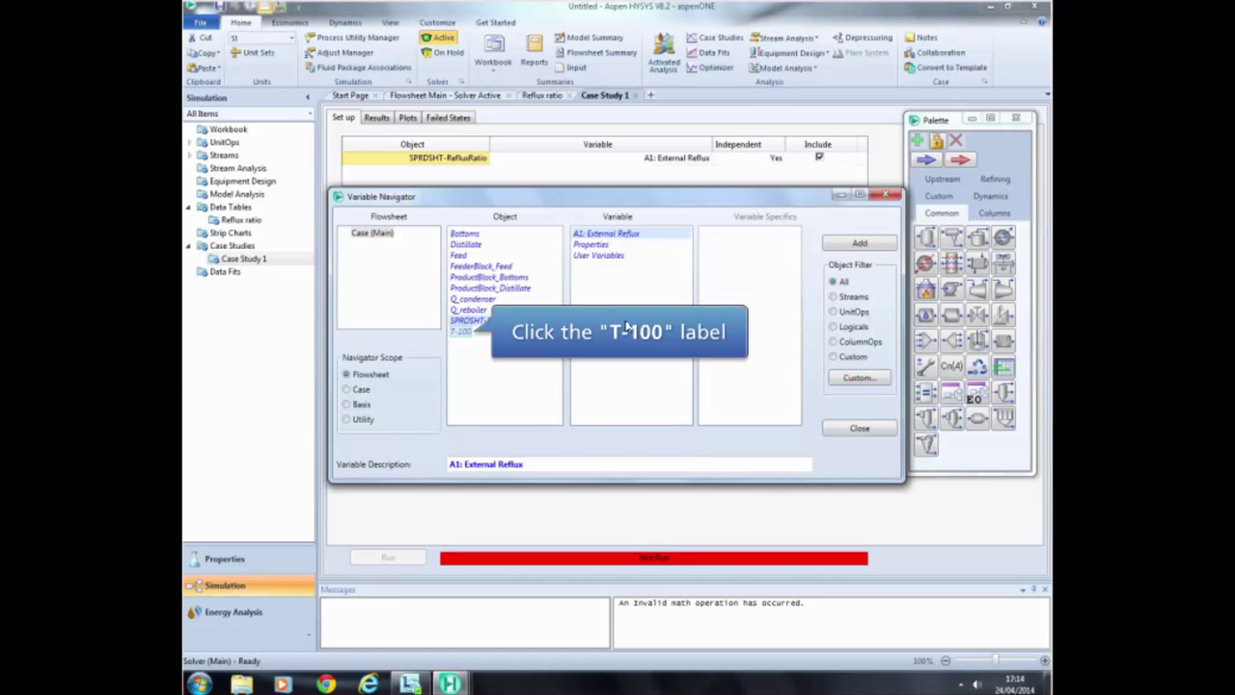
# - Add T-100's Actual Trays, Condenser Duty and Reboiler Duty as case study variables
pyautogui.click(462, 331)
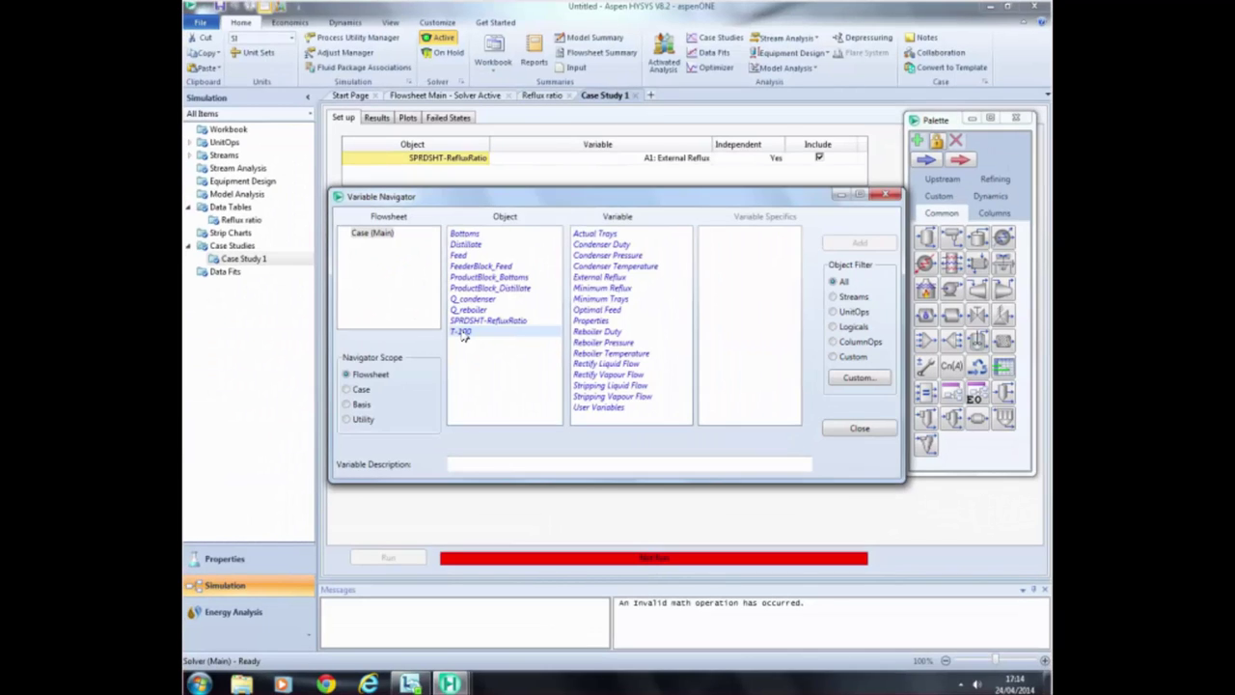
pyautogui.click(603, 235)
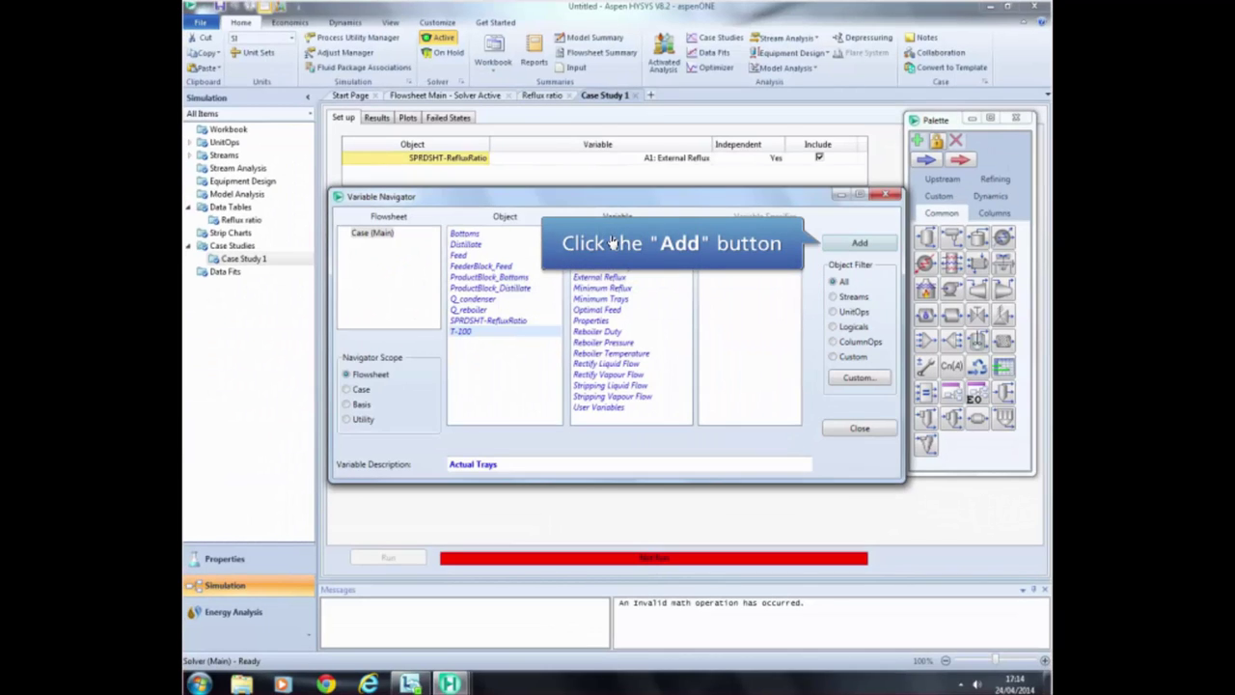
pyautogui.click(847, 244)
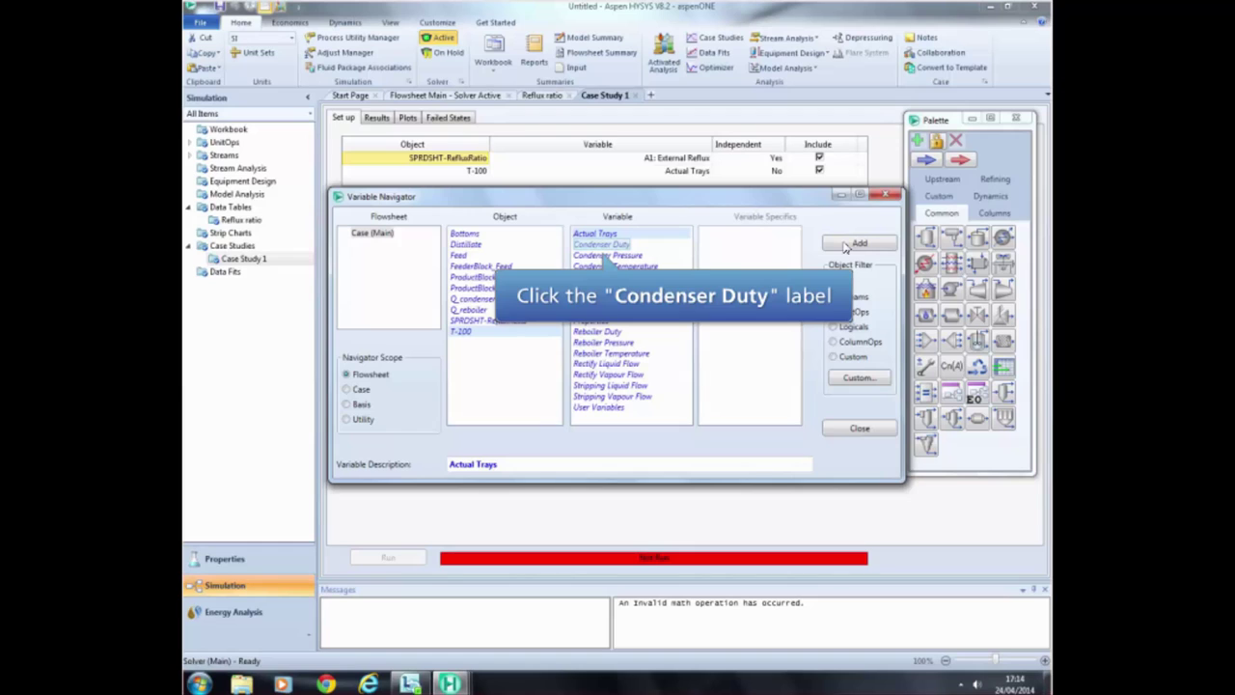
pyautogui.click(603, 244)
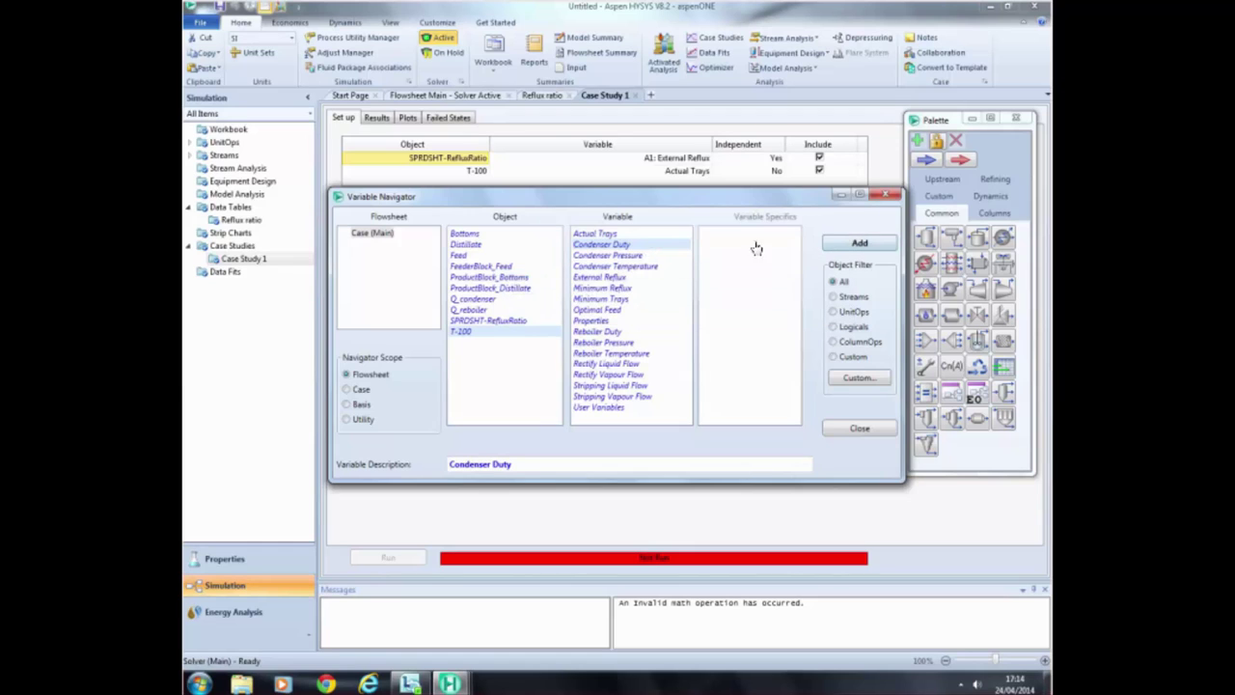
pyautogui.click(850, 243)
pyautogui.click(615, 331)
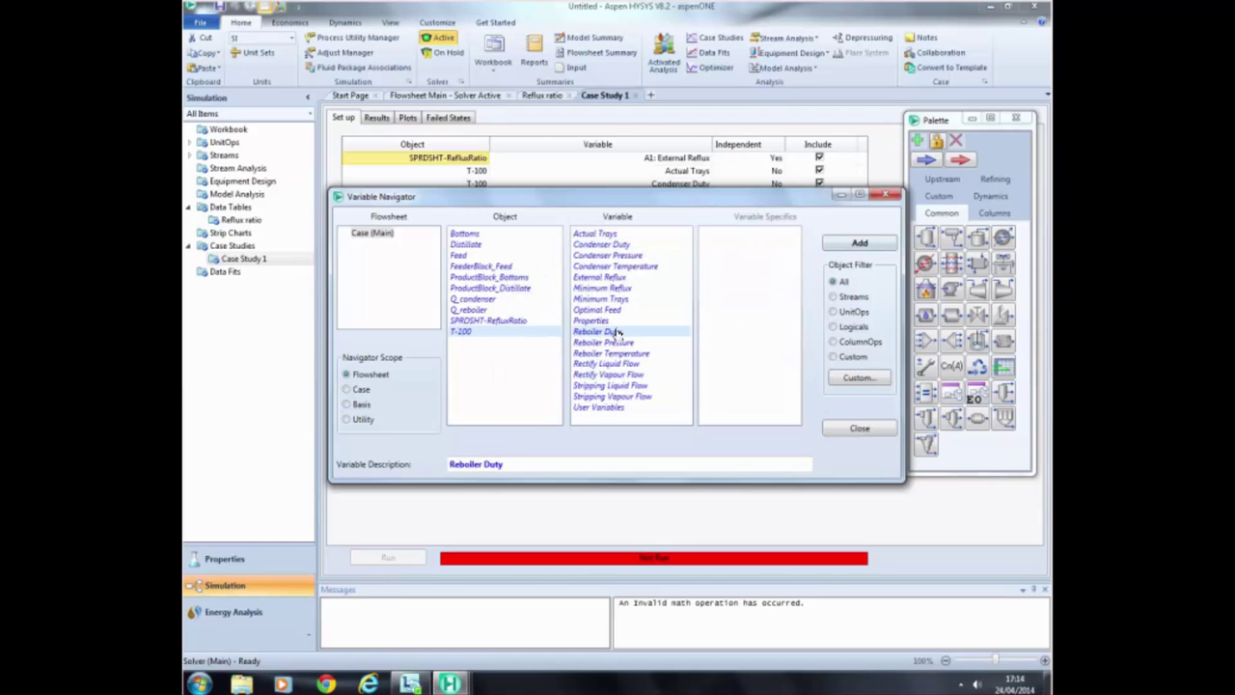
pyautogui.click(872, 248)
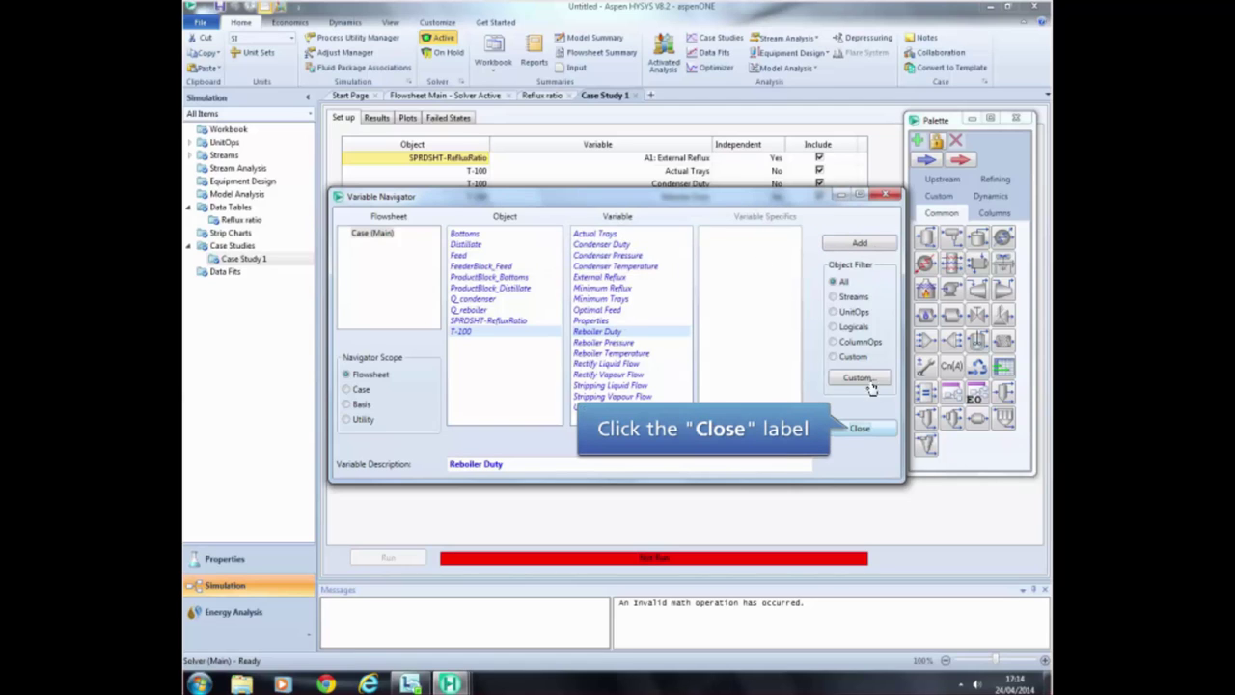
pyautogui.click(861, 428)
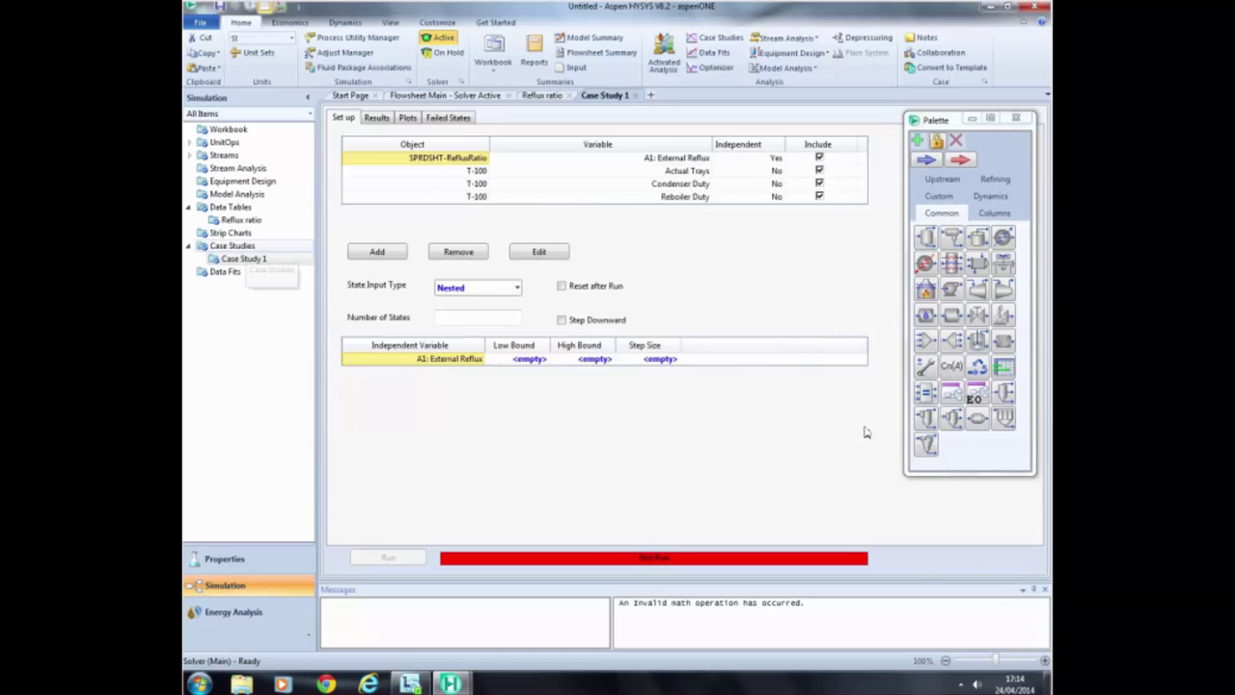
# - Rename Case Study 1 to 'Reflux ratio case study' under Case Studies and open it for setup
pyautogui.click(246, 249)
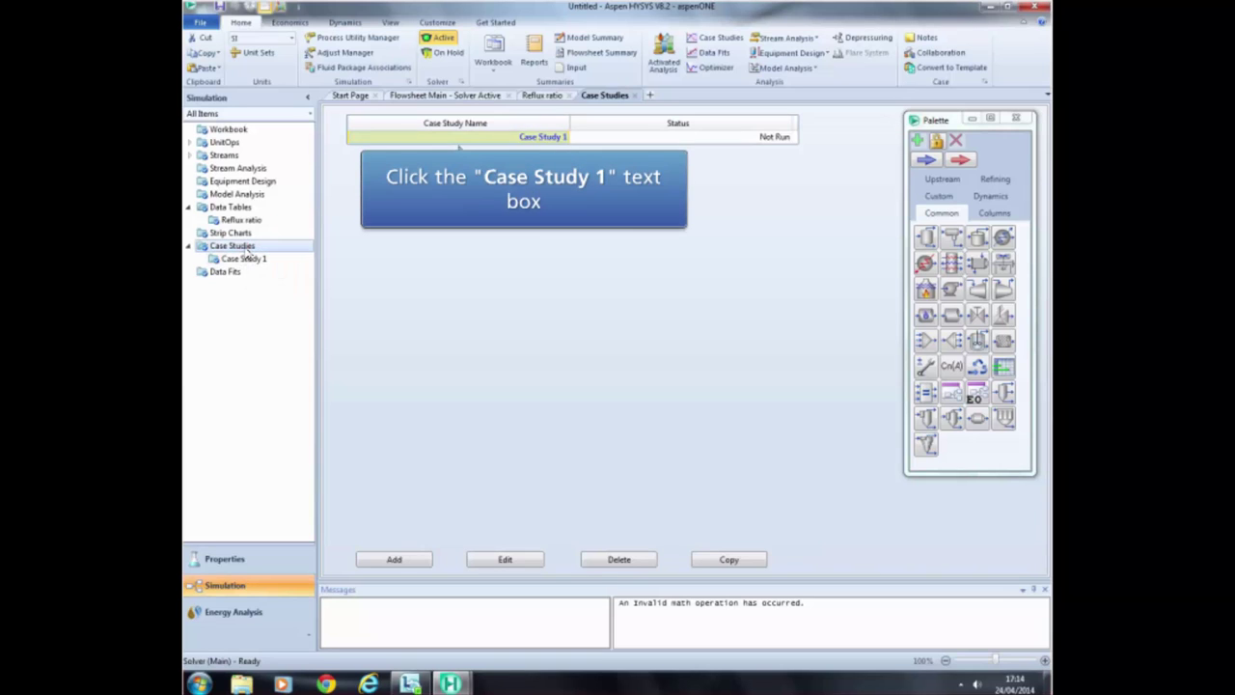
pyautogui.click(528, 140)
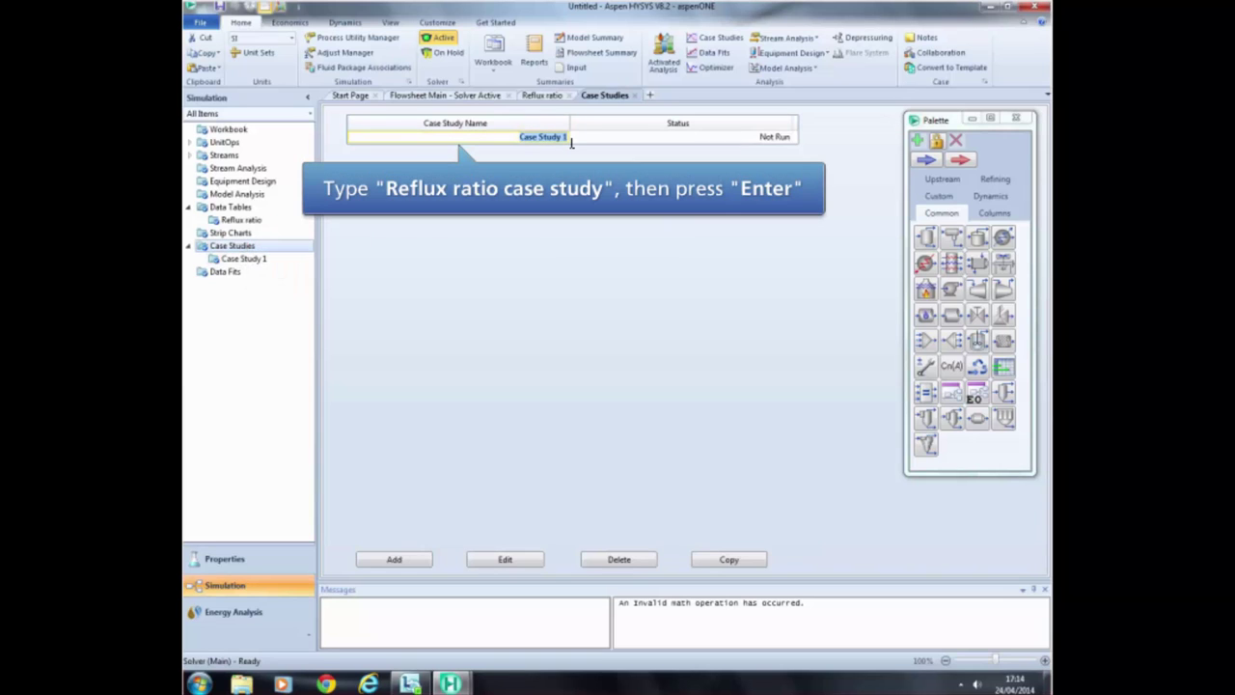
pyautogui.write('Reflux ratio')
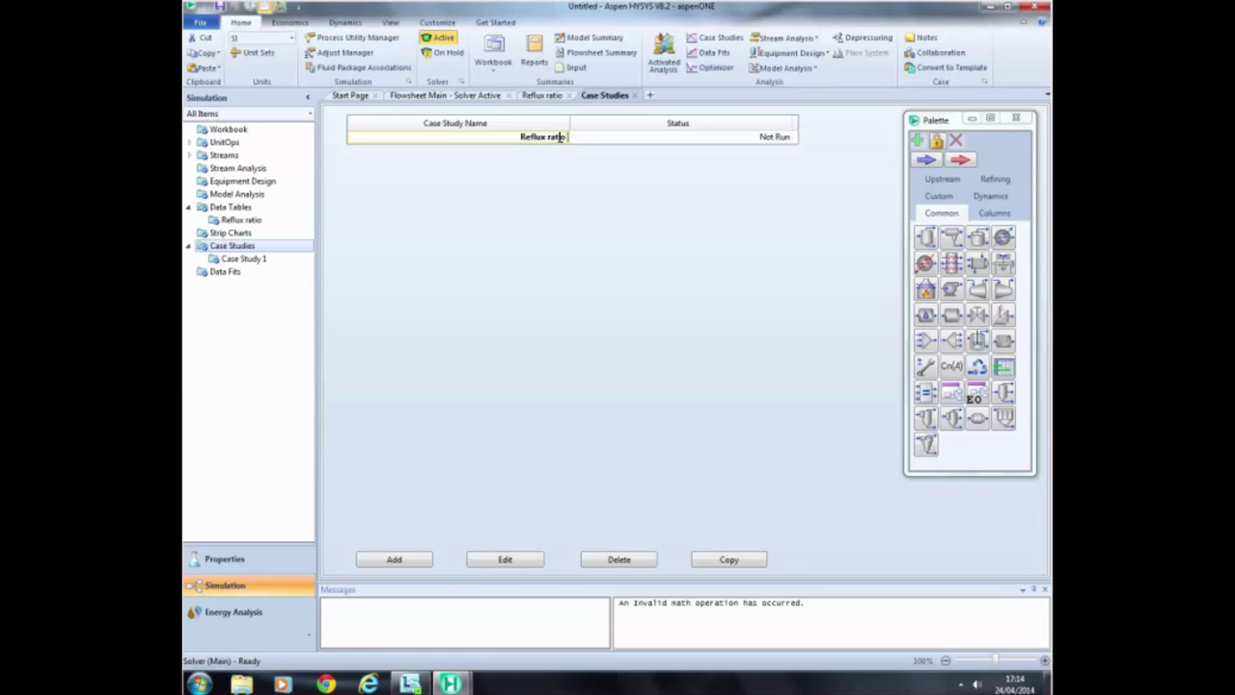
pyautogui.write(' case study')
pyautogui.press('Return')
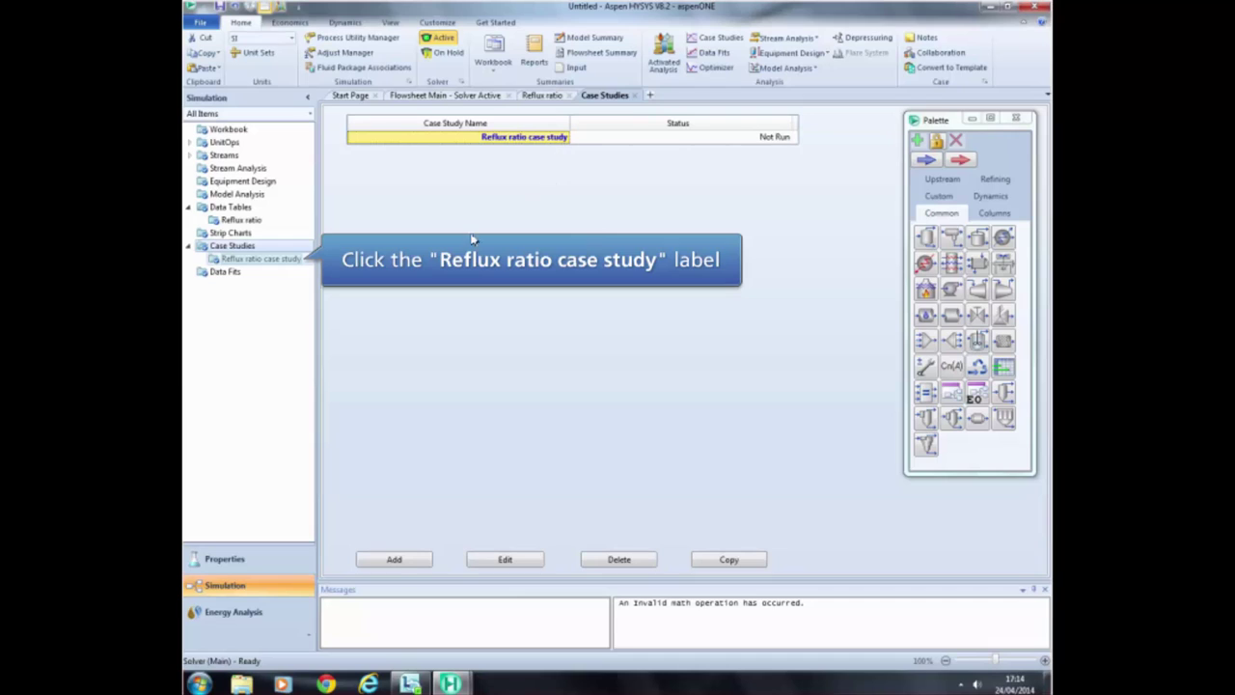
pyautogui.click(293, 267)
pyautogui.doubleClick(293, 266)
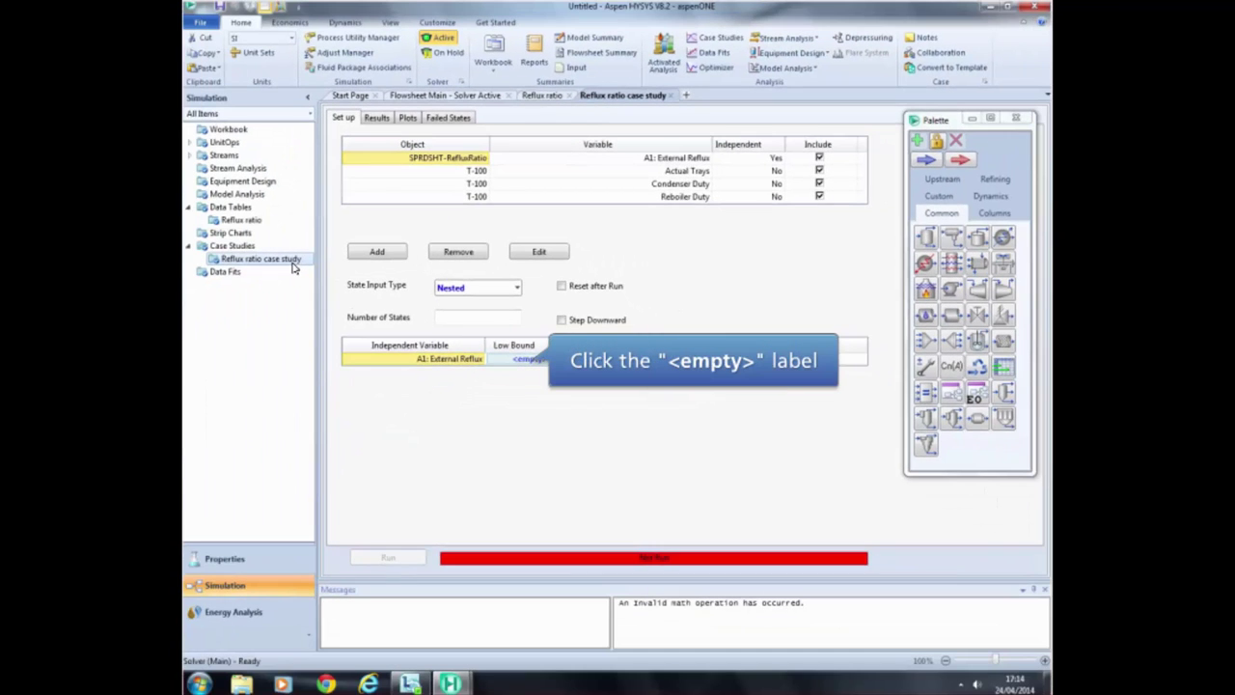
# - Set the External Reflux low bound to 1.57 and high bound to 3.14
pyautogui.click(539, 360)
pyautogui.write('1.57')
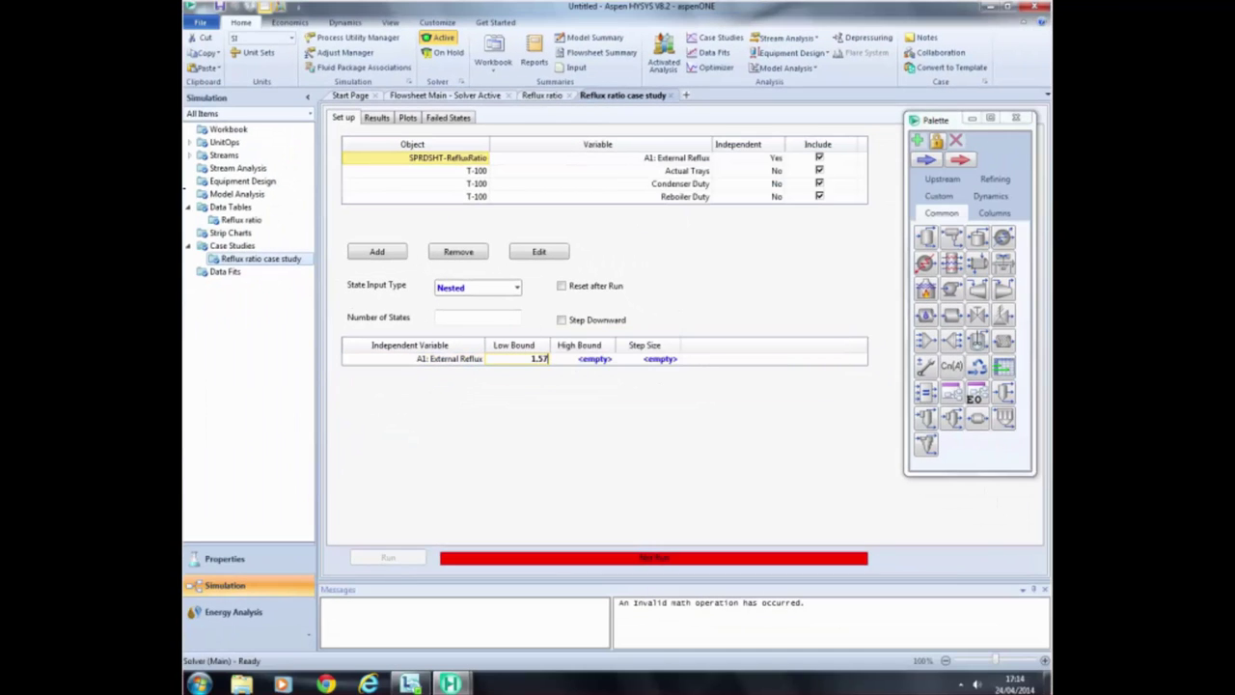
pyautogui.press('Return')
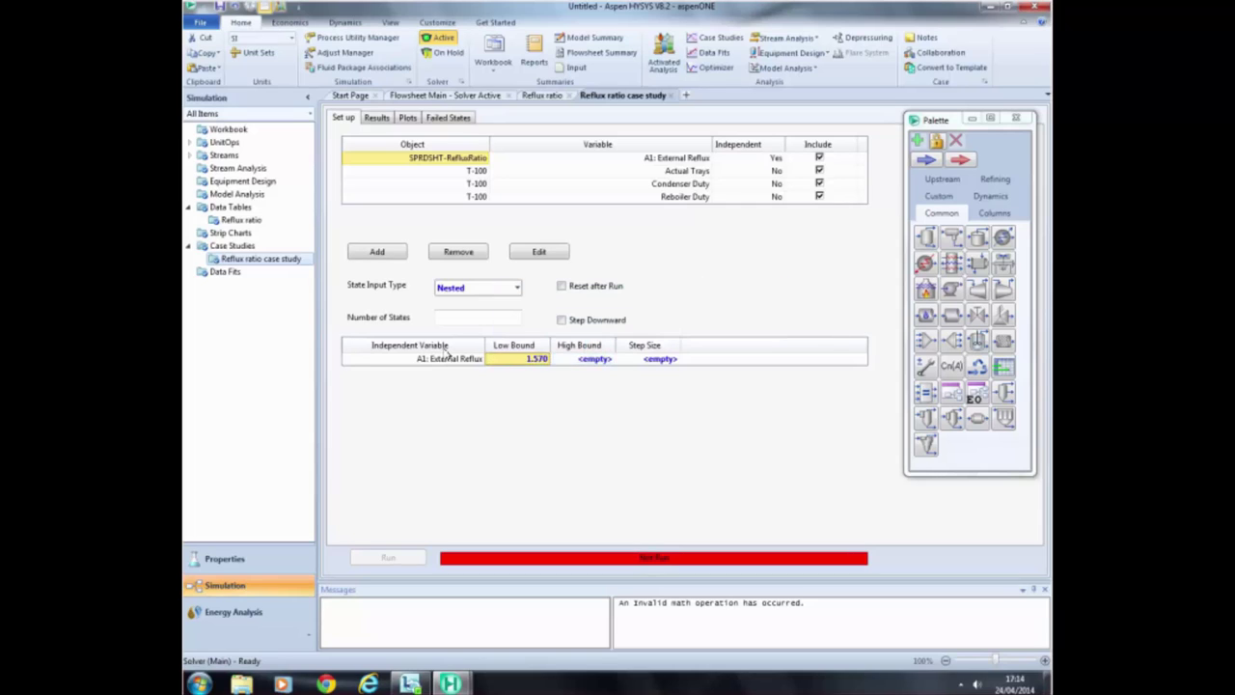
pyautogui.click(611, 363)
pyautogui.write('3.14')
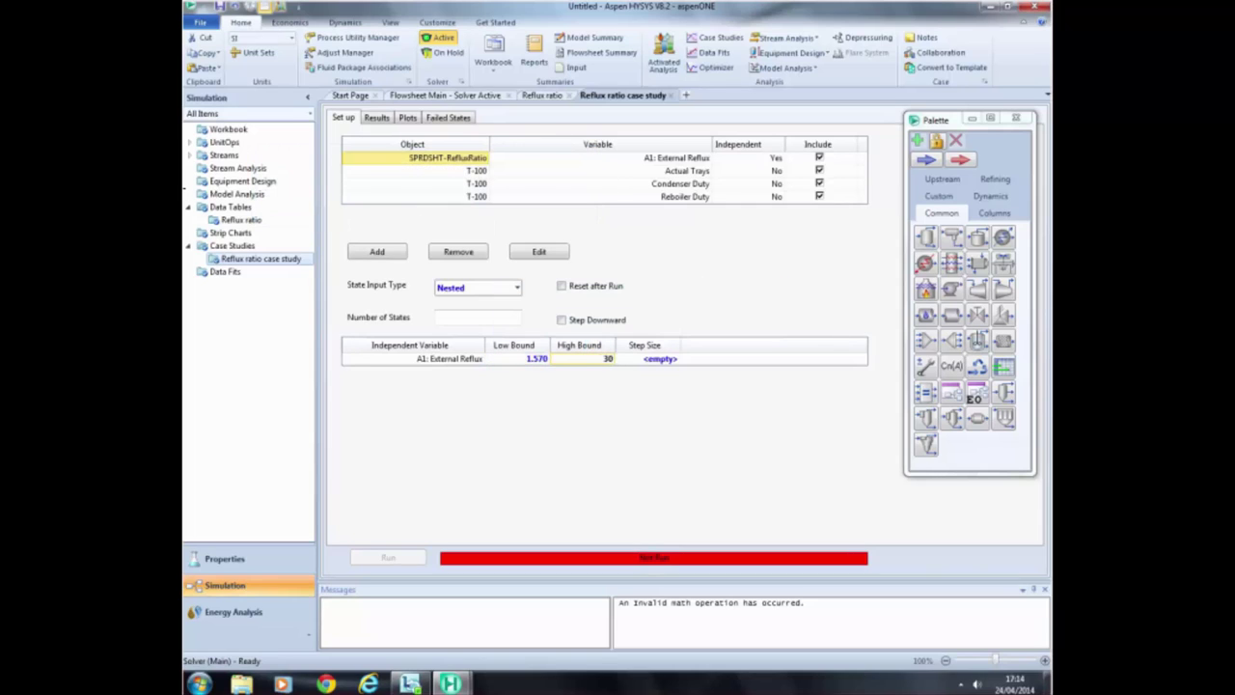
pyautogui.press('Return')
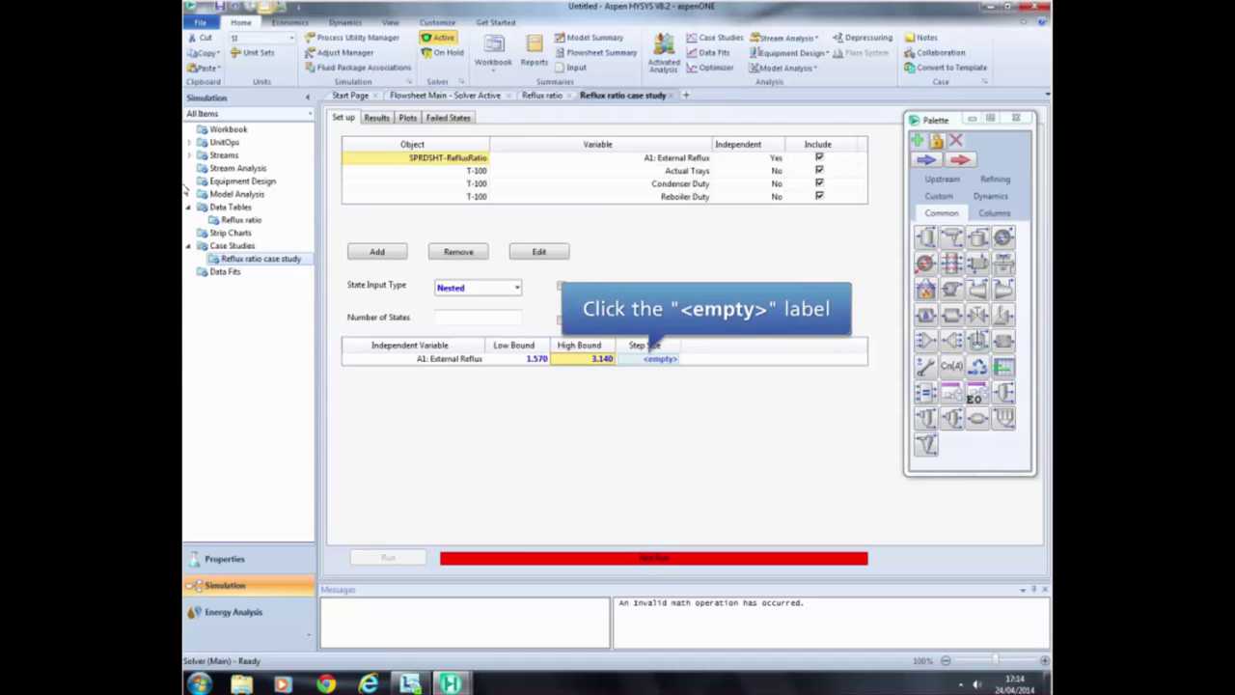
# - Set a 0.03 (3E-2) step size, run the 53-state case study, and view its results
pyautogui.click(662, 358)
pyautogui.click(666, 359)
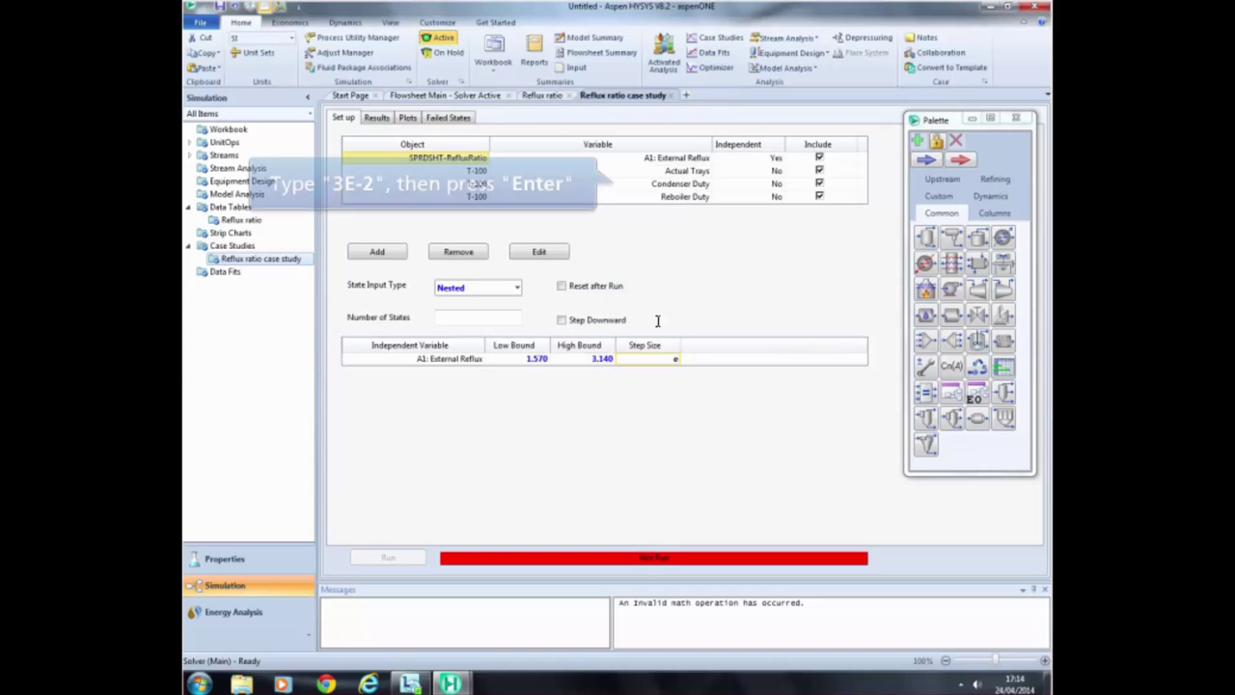
pyautogui.write('3E-2')
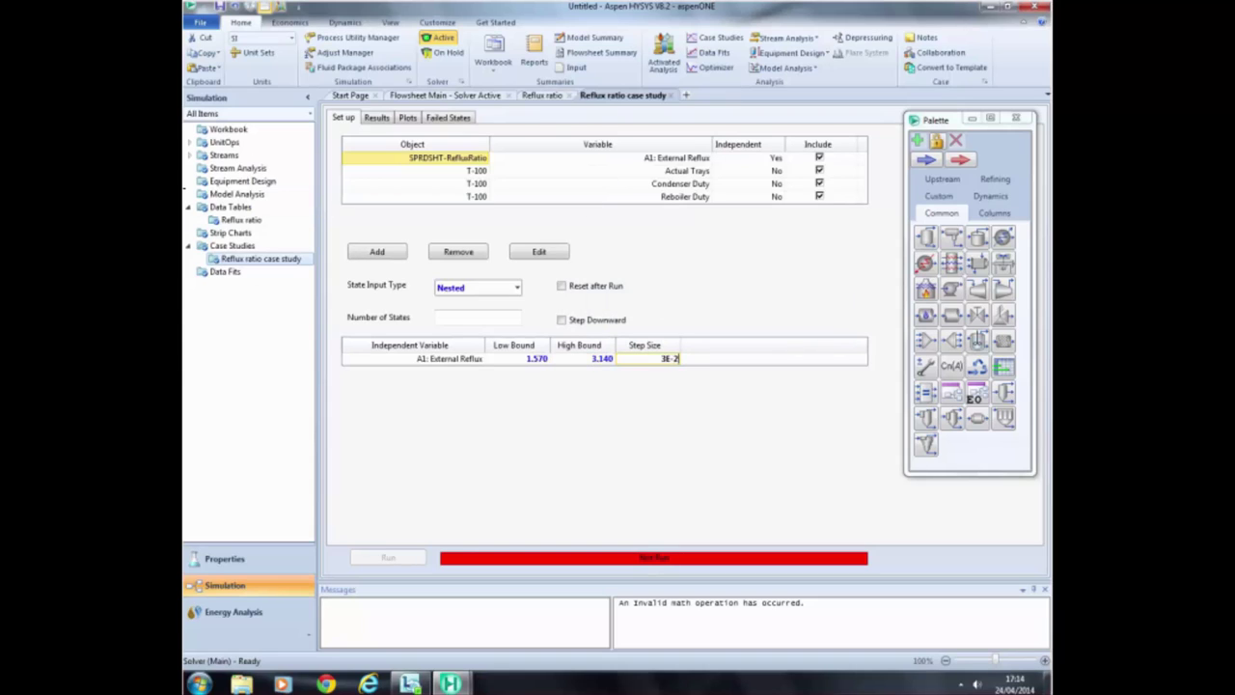
pyautogui.press('Return')
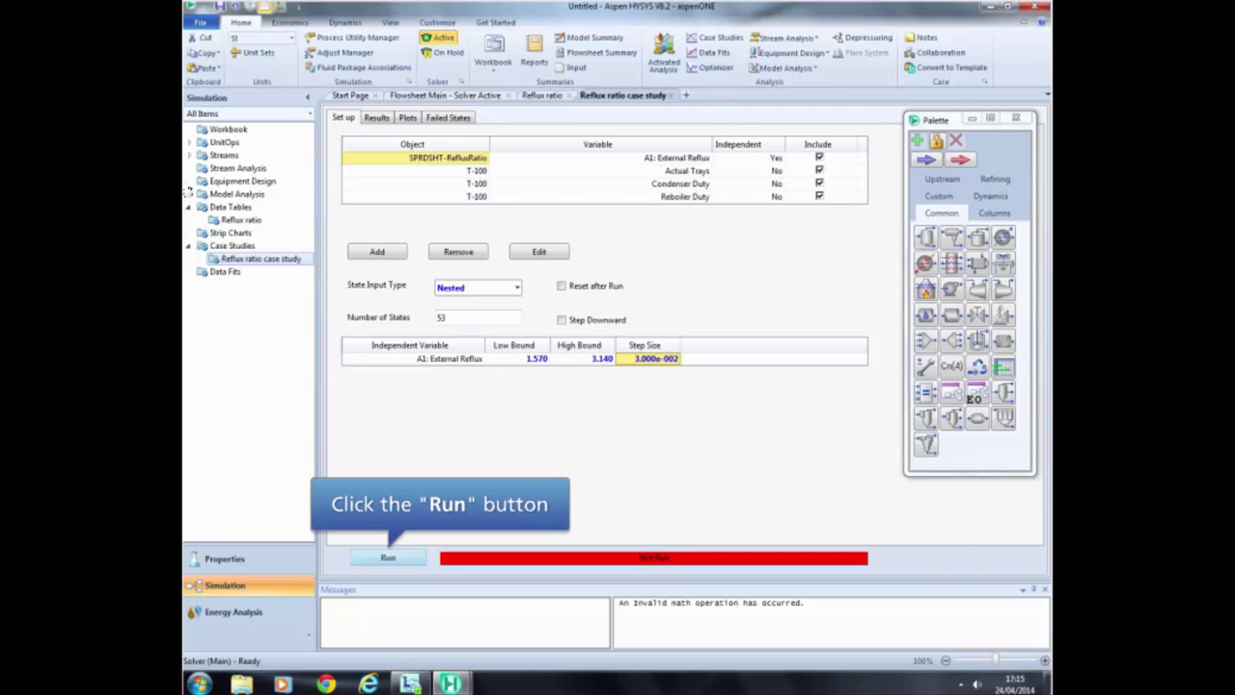
pyautogui.click(400, 560)
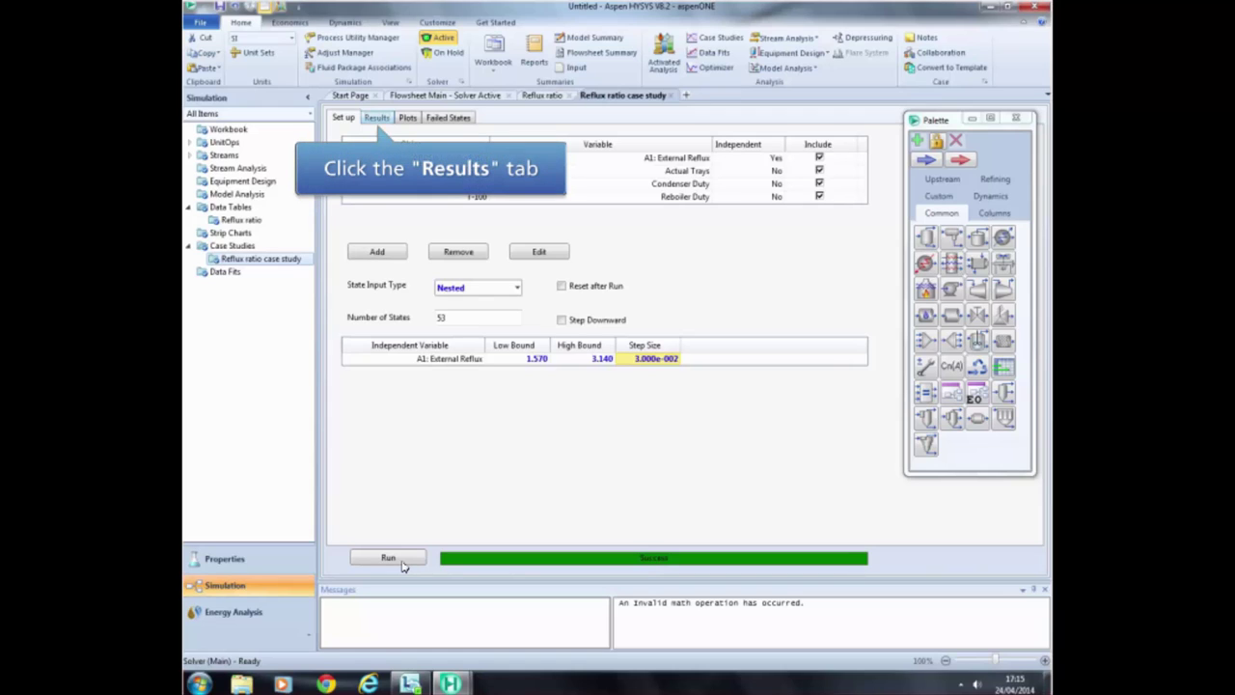
pyautogui.click(378, 117)
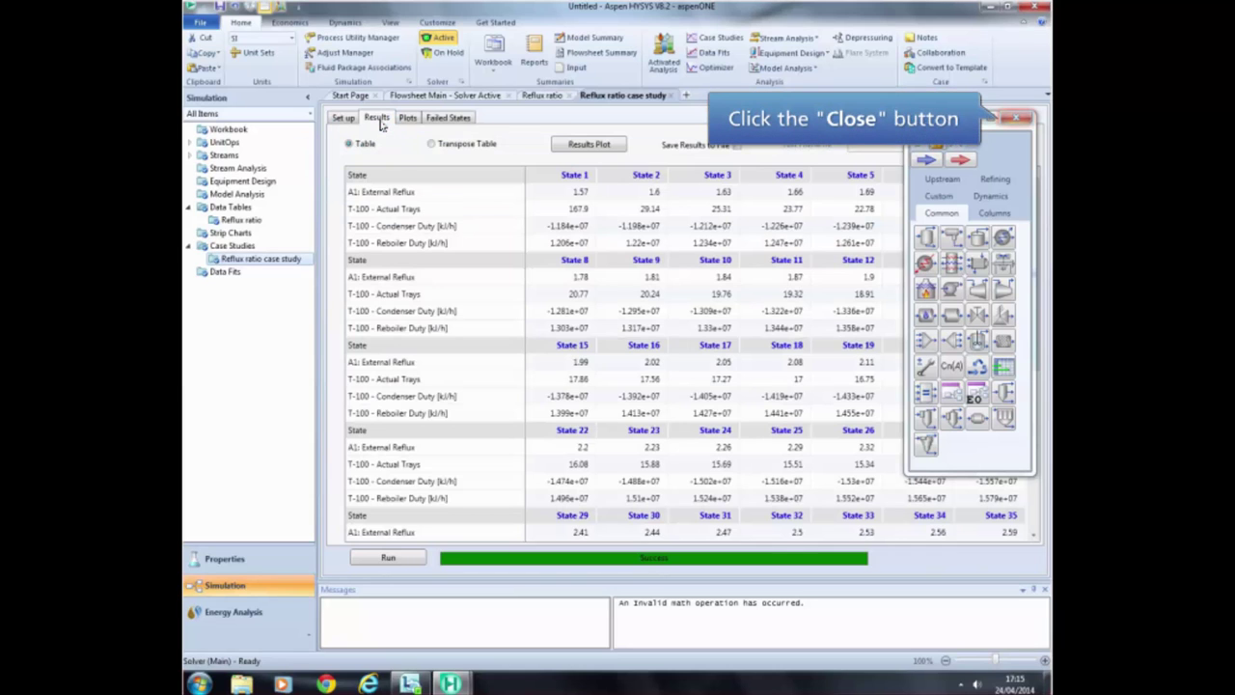
# - Close the palette and scroll the results table from reflux 1.57 to 3.13
pyautogui.click(1024, 121)
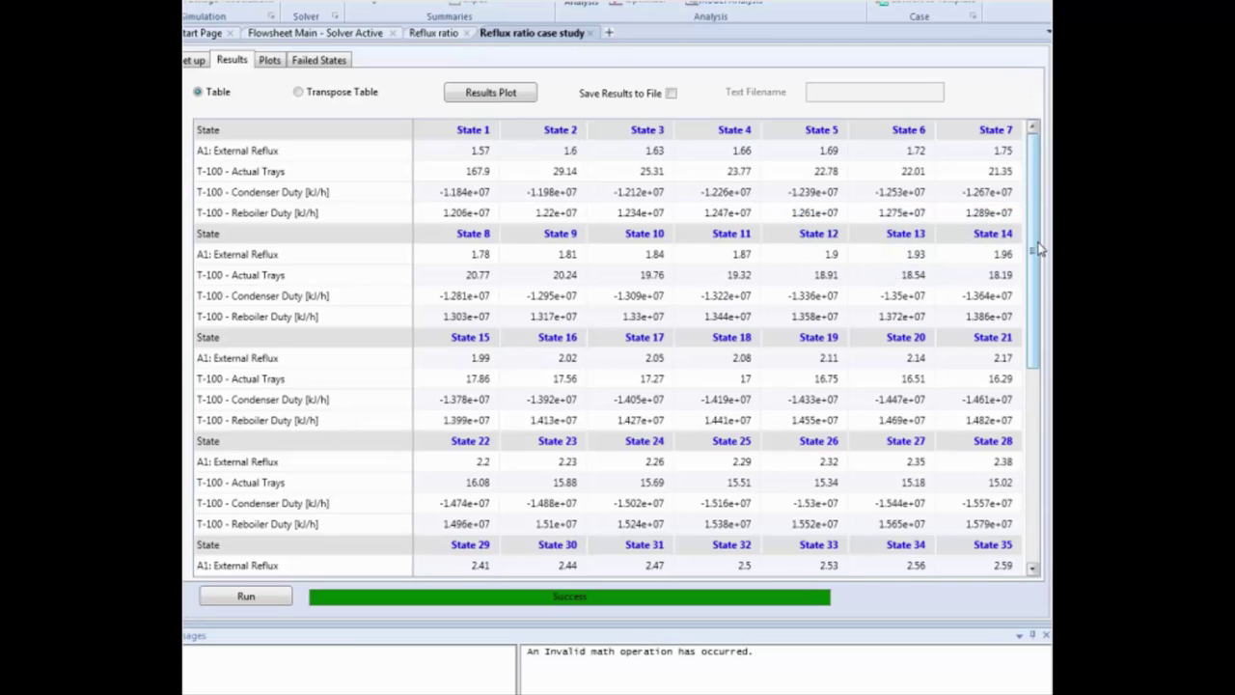
pyautogui.moveTo(1039, 249); pyautogui.dragTo(1048, 222)
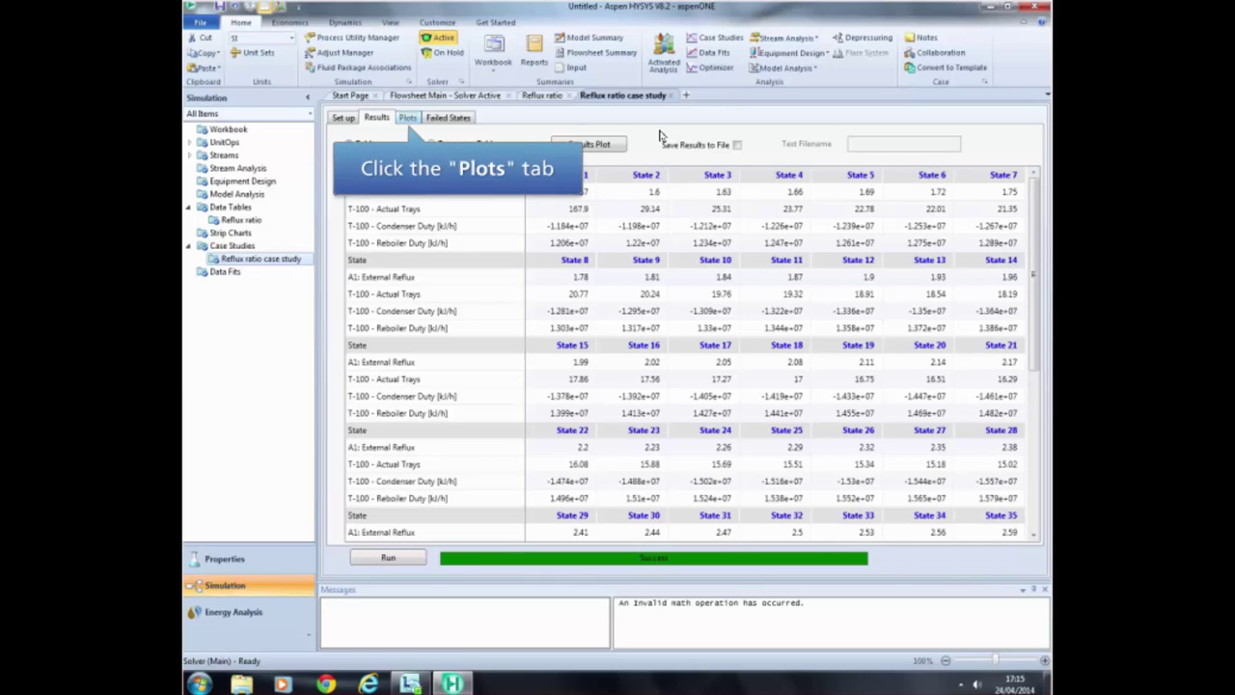
# - Plot actual trays and reboiler duty versus external reflux, hiding T-100 condenser duty, then return to results
pyautogui.click(409, 116)
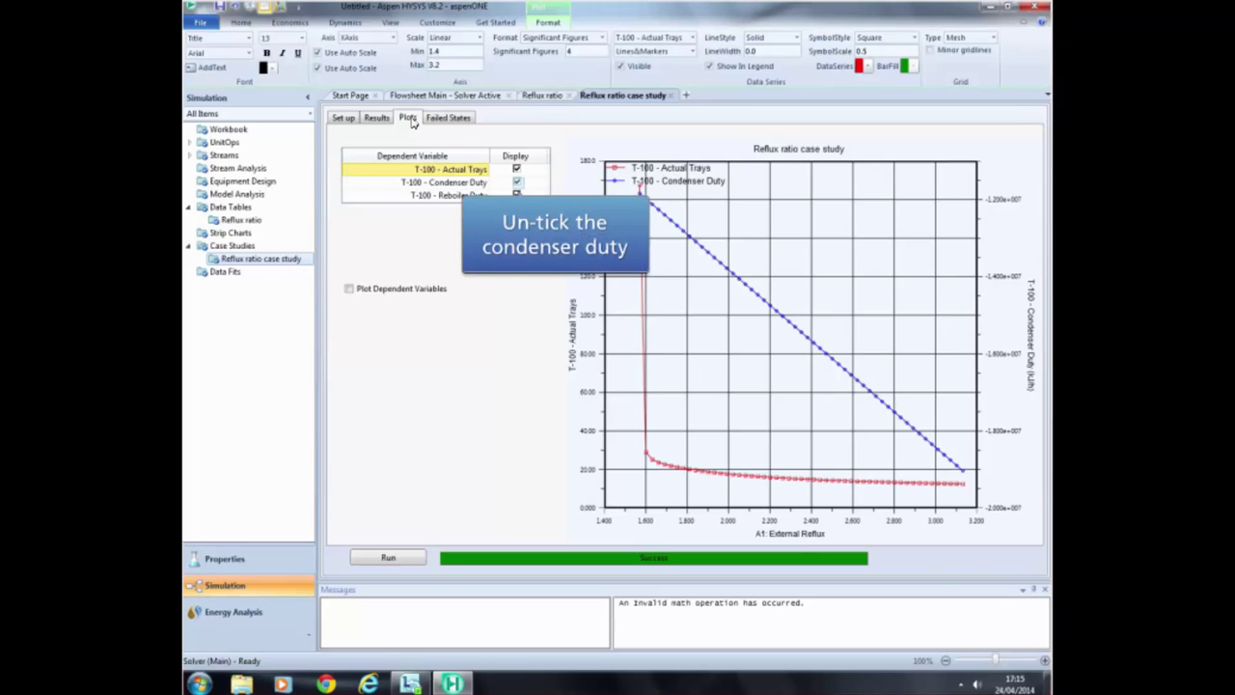
pyautogui.click(517, 182)
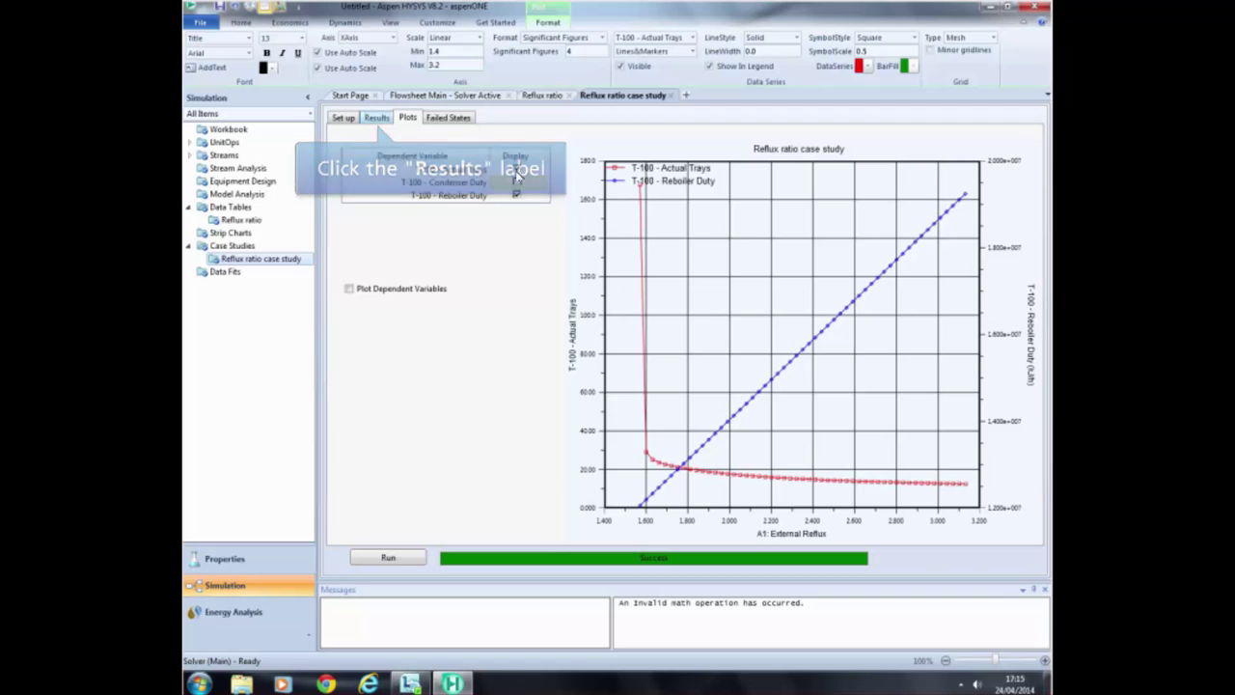
pyautogui.click(377, 117)
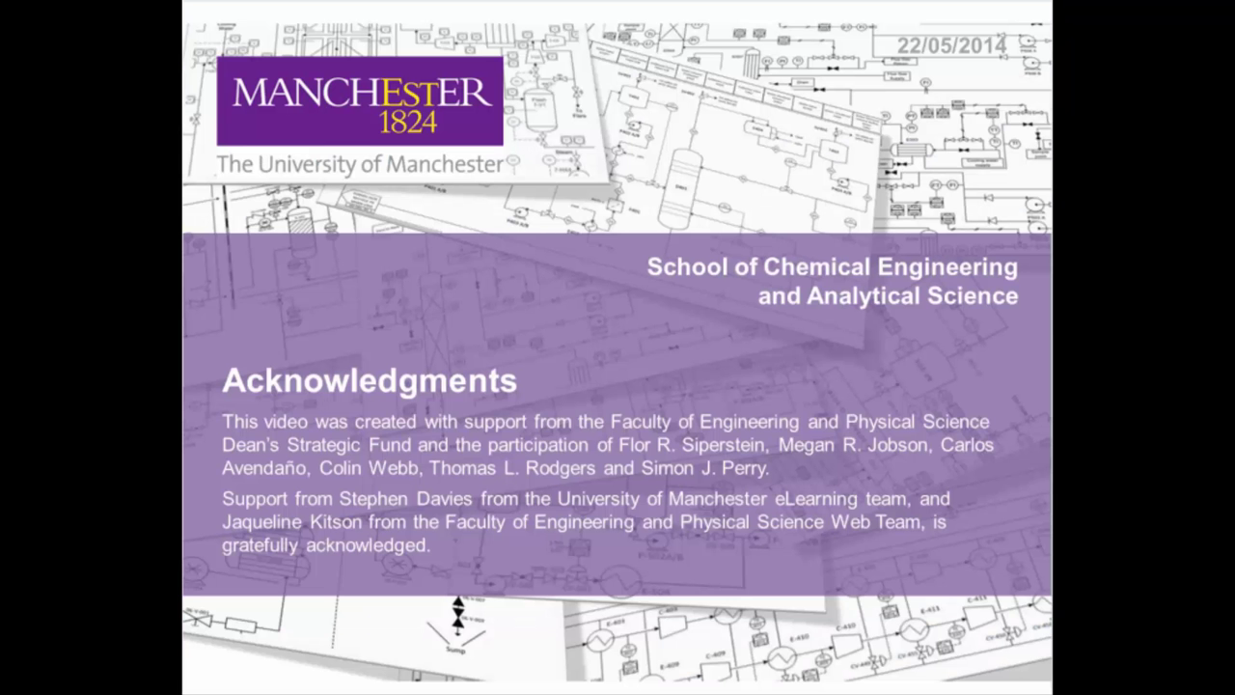